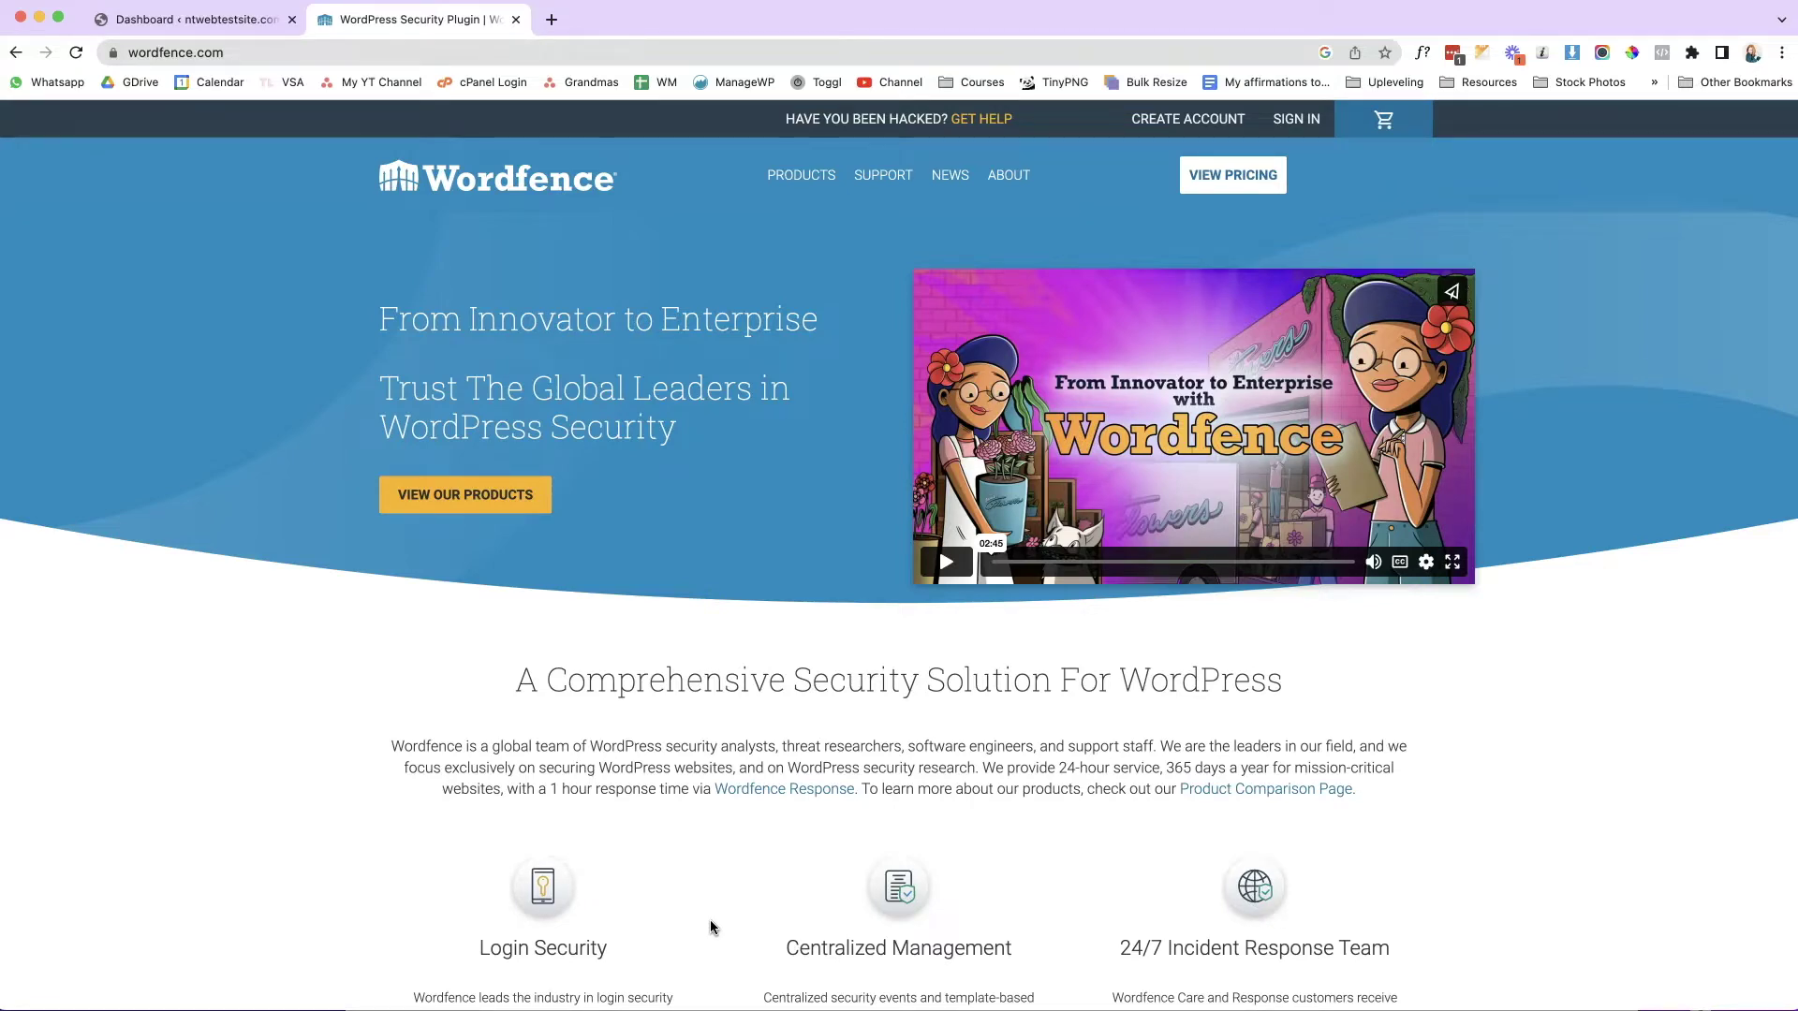
# From the WordPress dashboard, search the Add New plugins page for 'wordfence'.
pyautogui.click(205, 33)
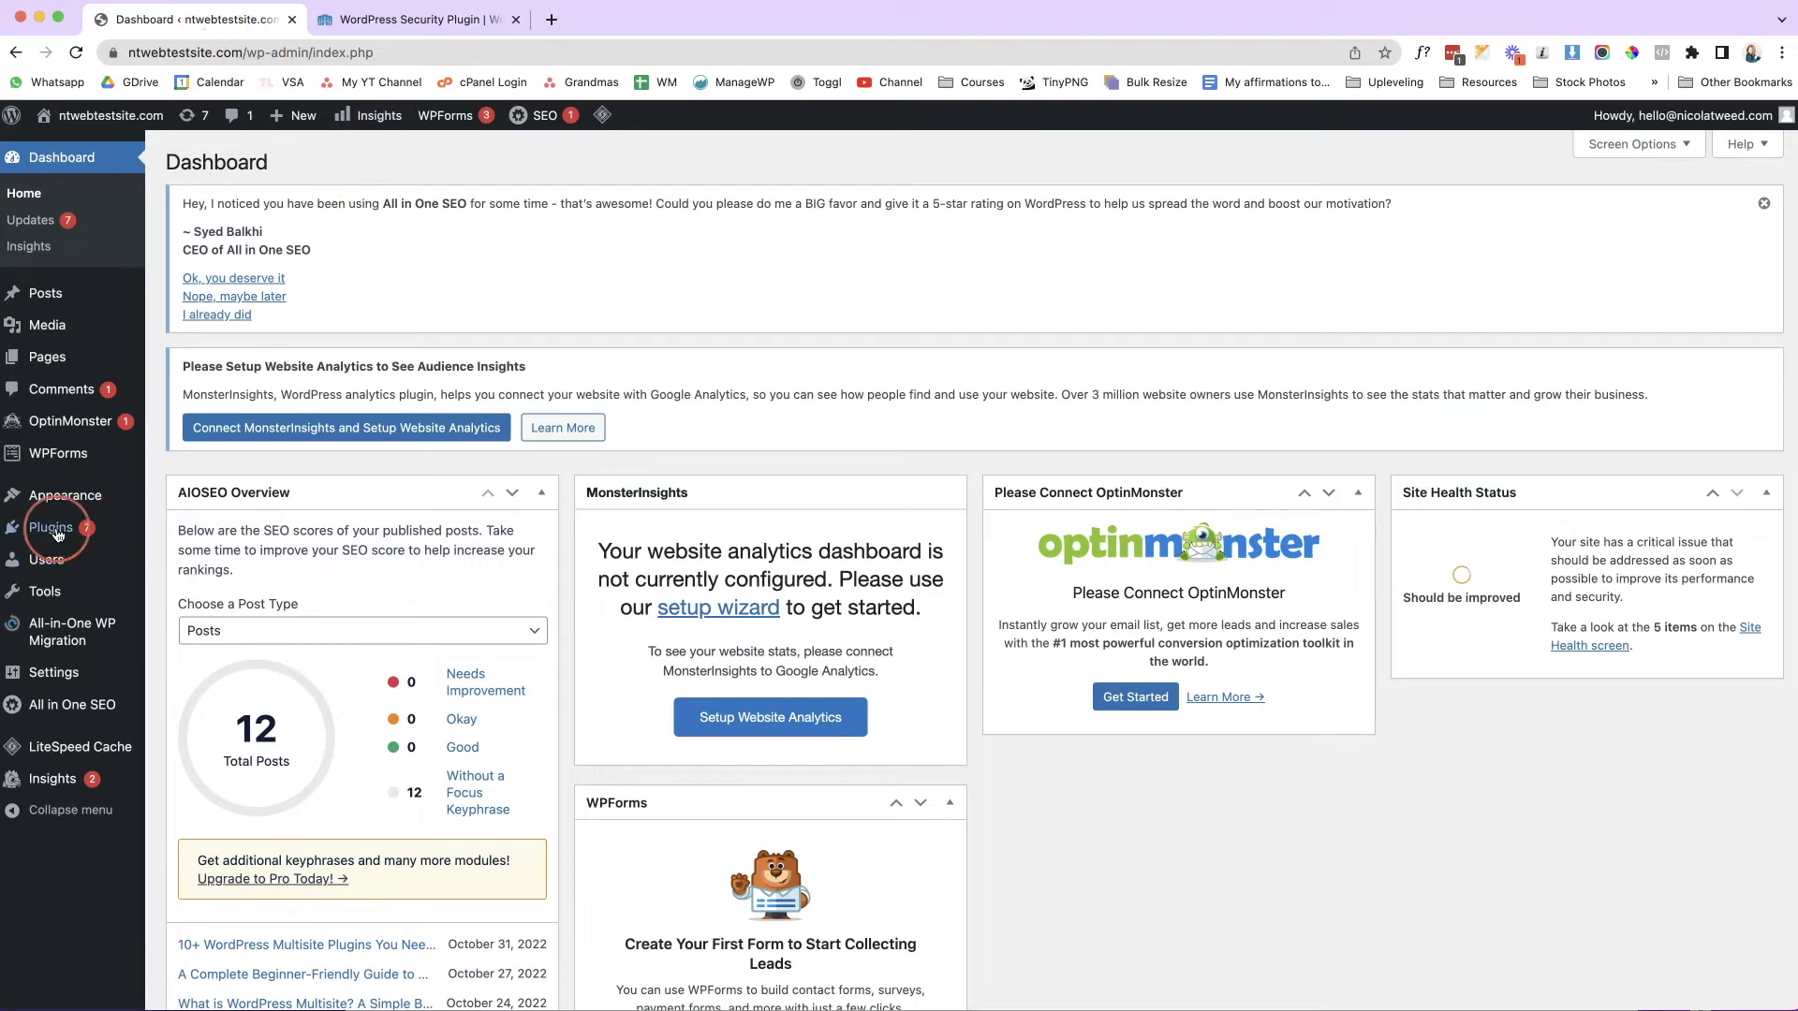
pyautogui.moveTo(57, 534)
pyautogui.click(192, 558)
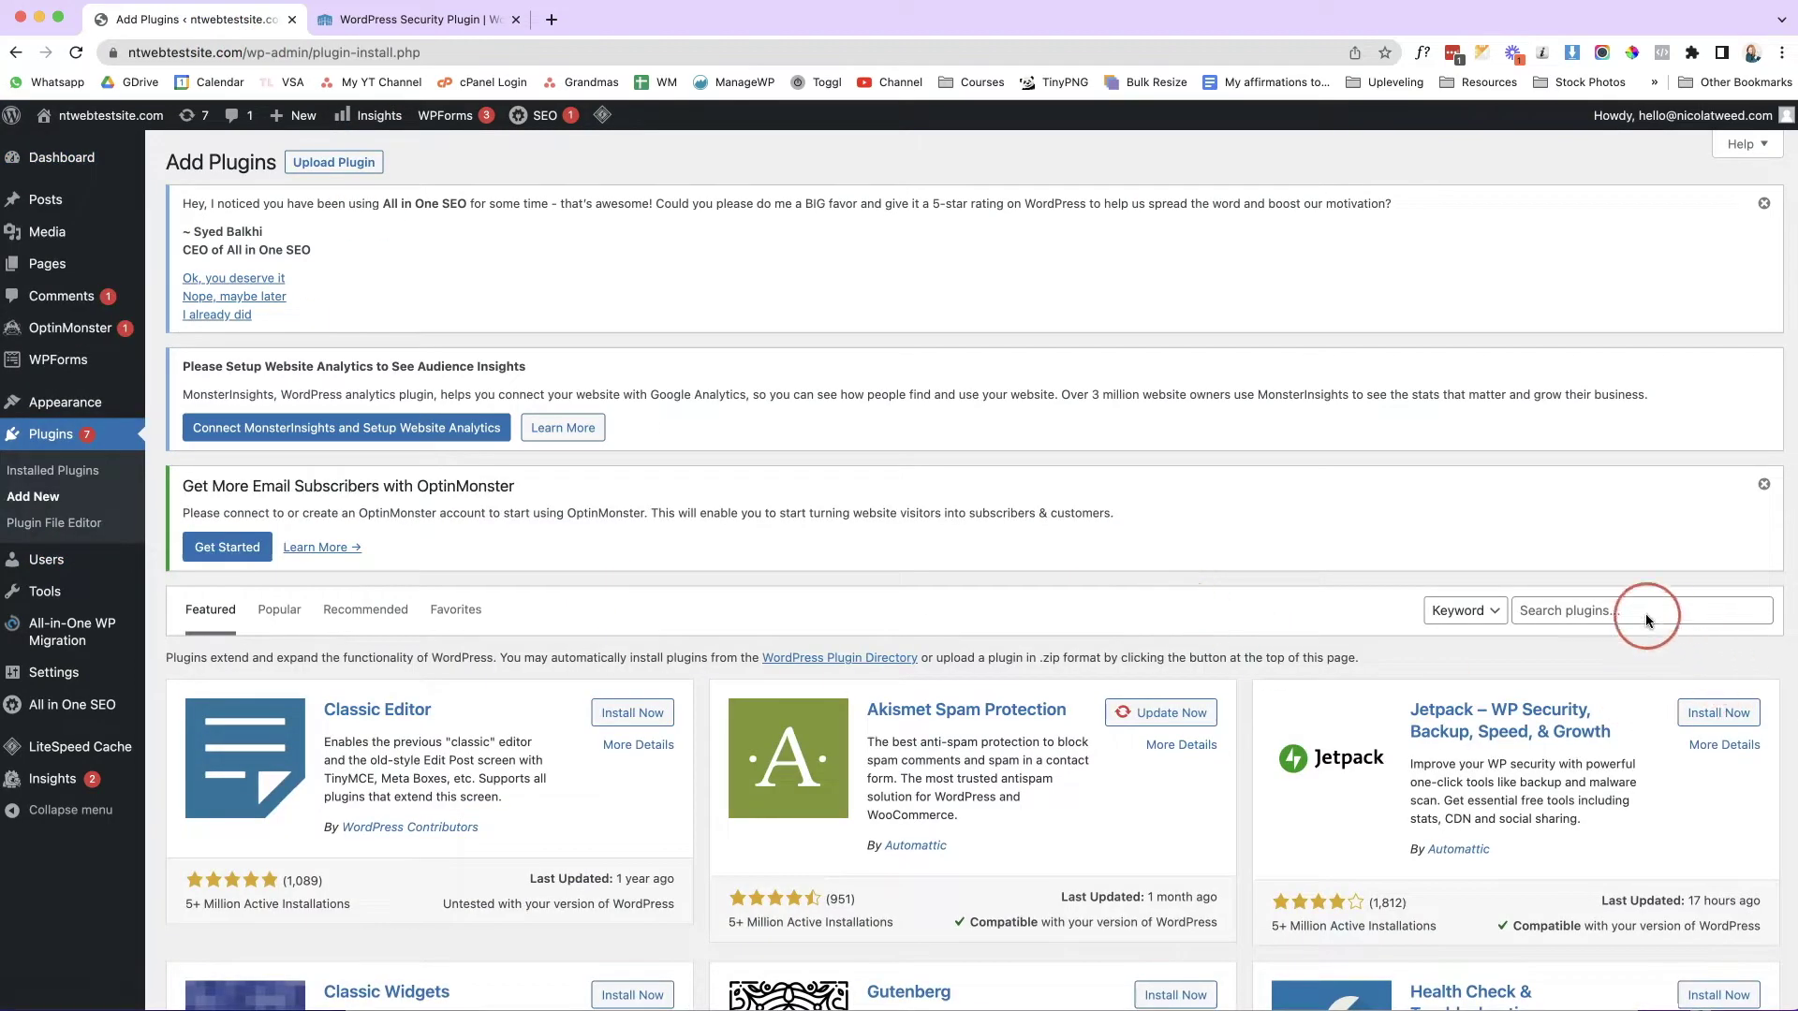
pyautogui.click(1626, 613)
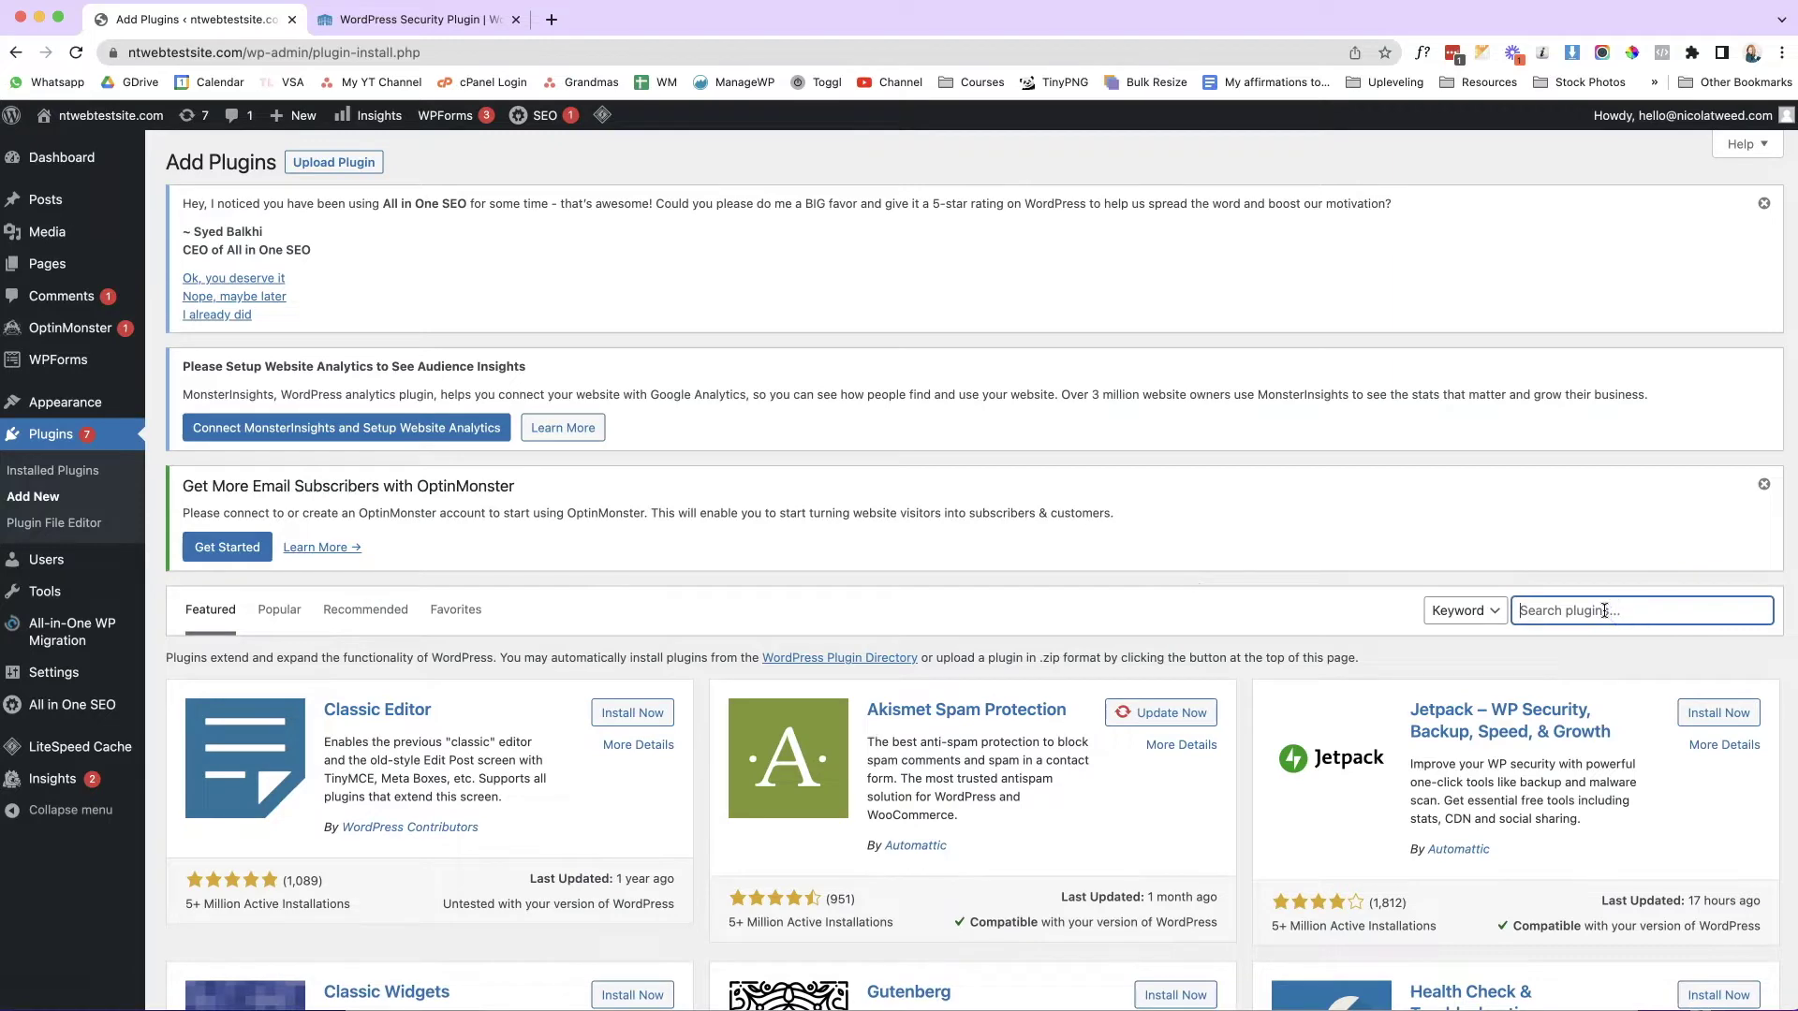
pyautogui.write('wordfence')
# Install the Wordfence Security plugin from the search results and activate it.
pyautogui.scroll(-3, 1148, 580)
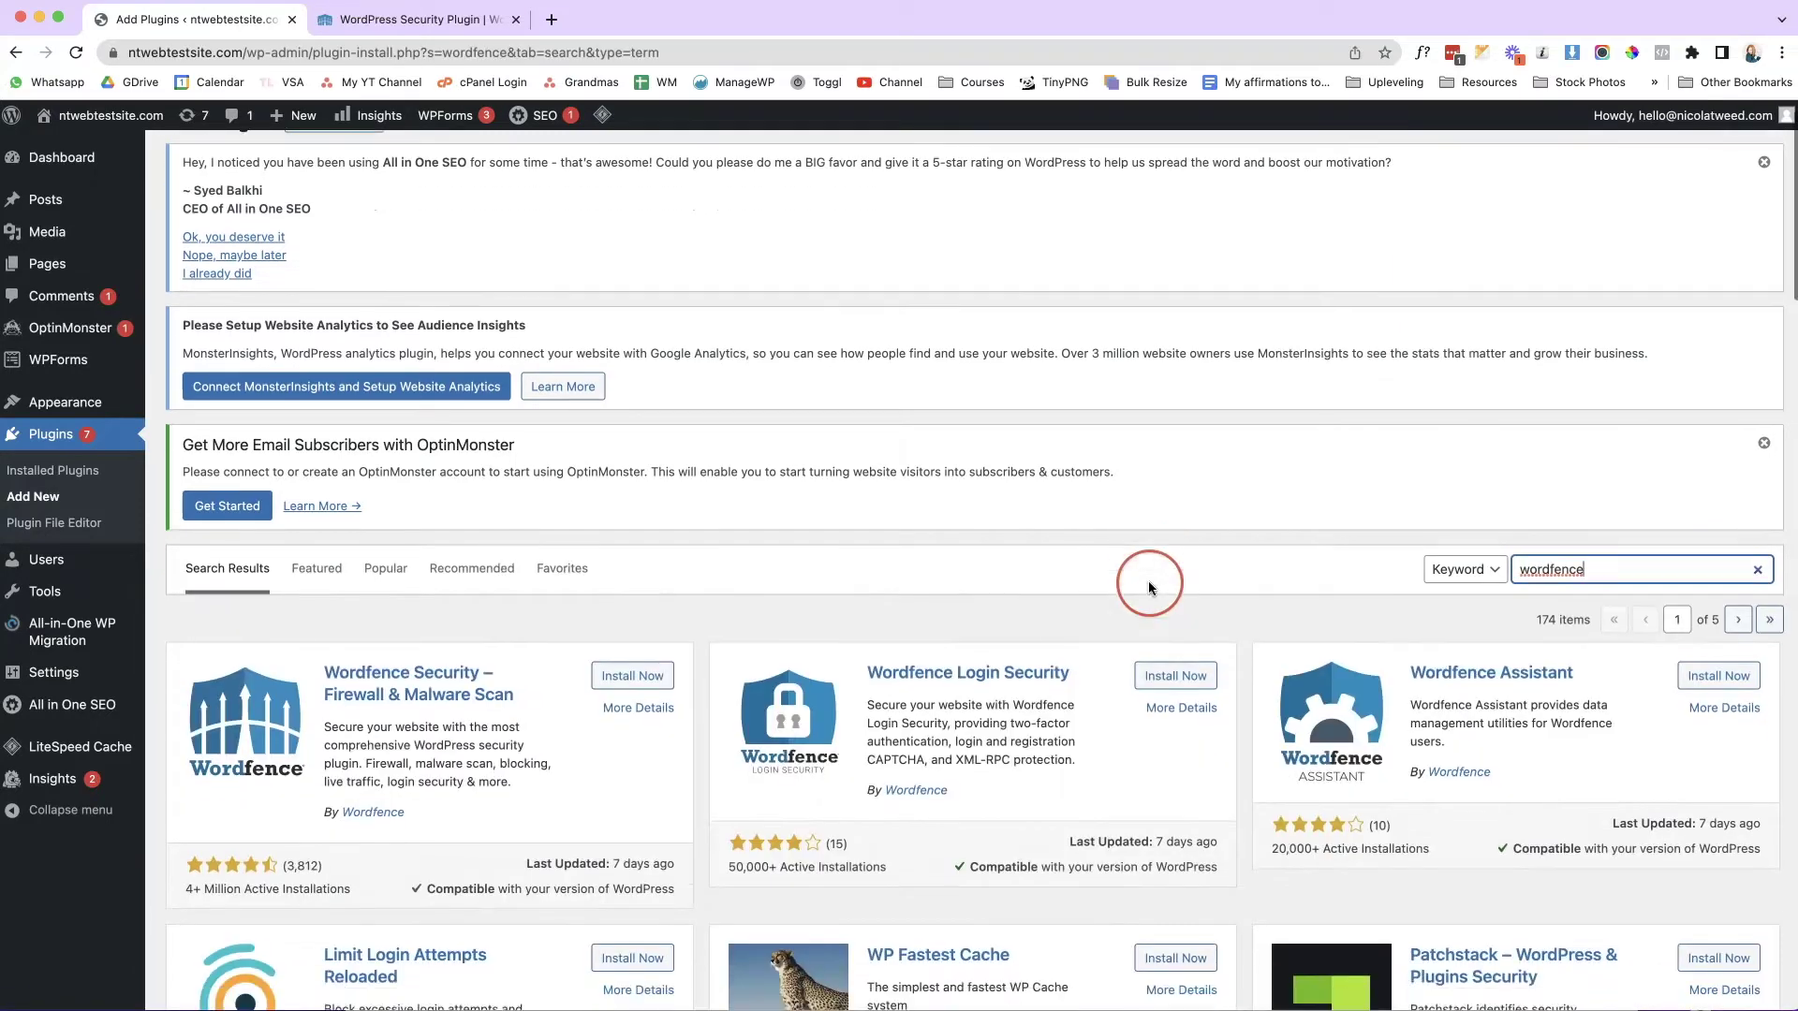
pyautogui.scroll(-1, 1160, 577)
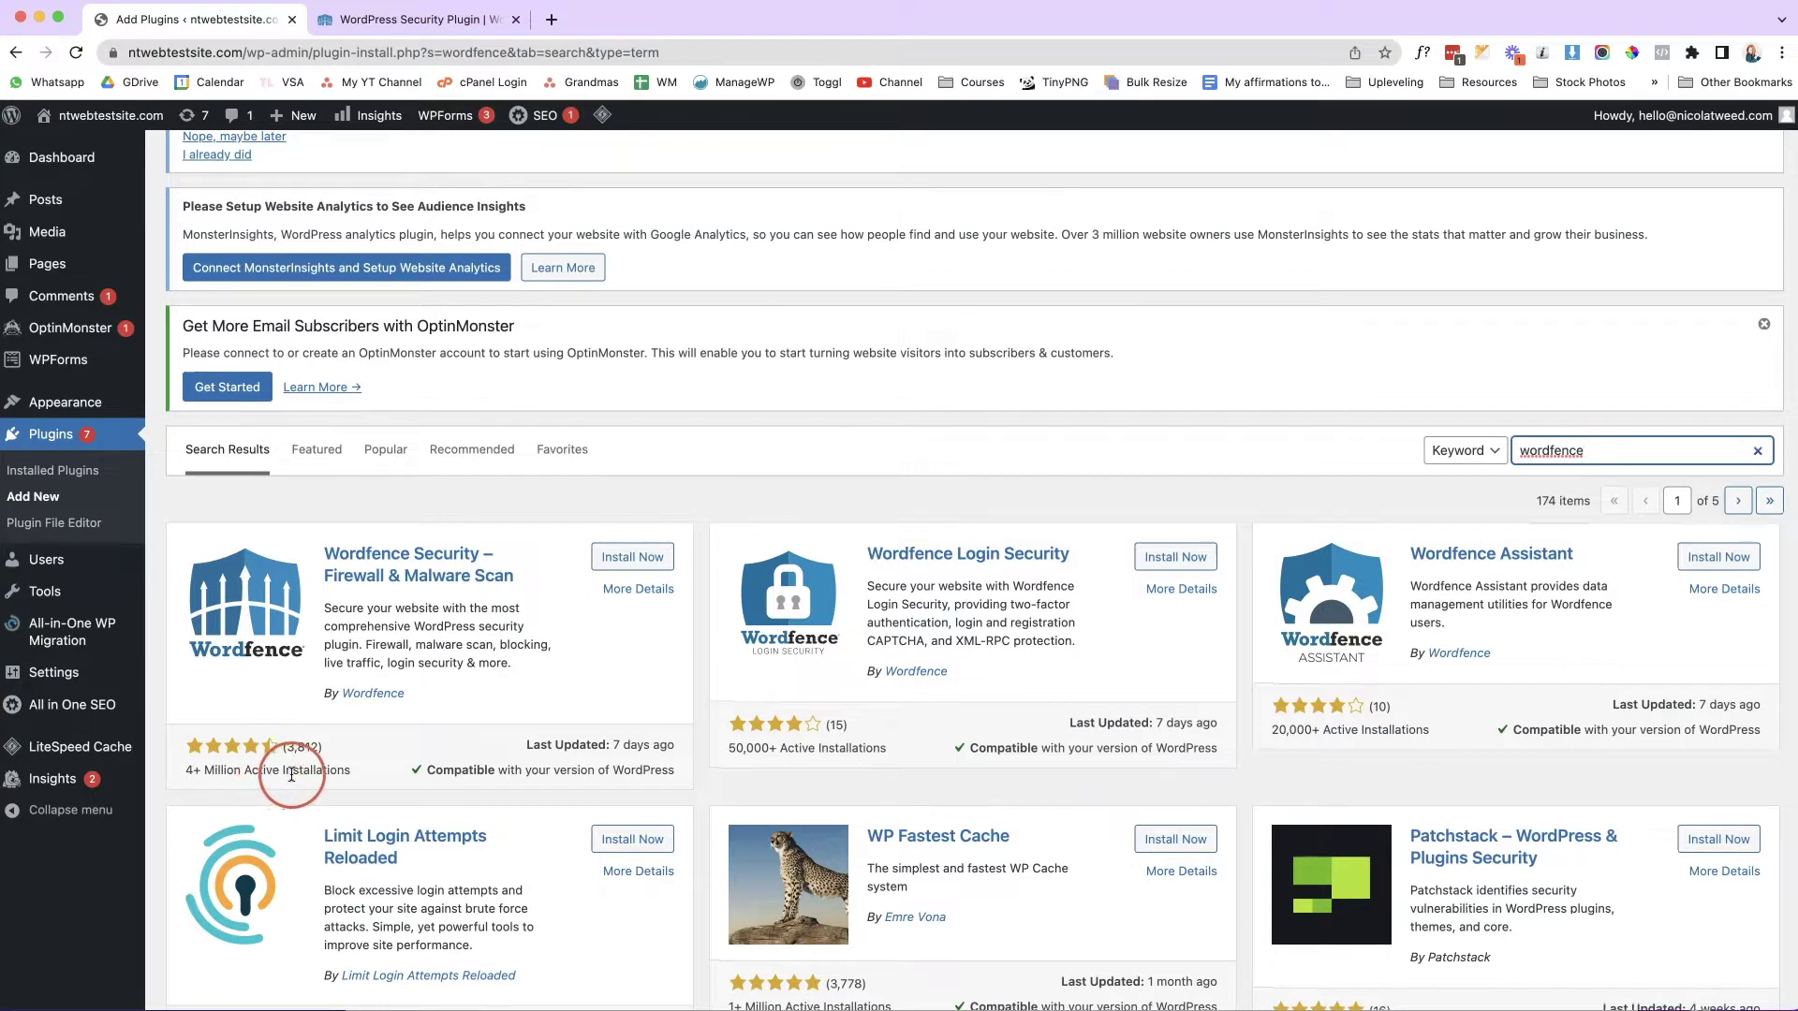
pyautogui.scroll(1, 611, 749)
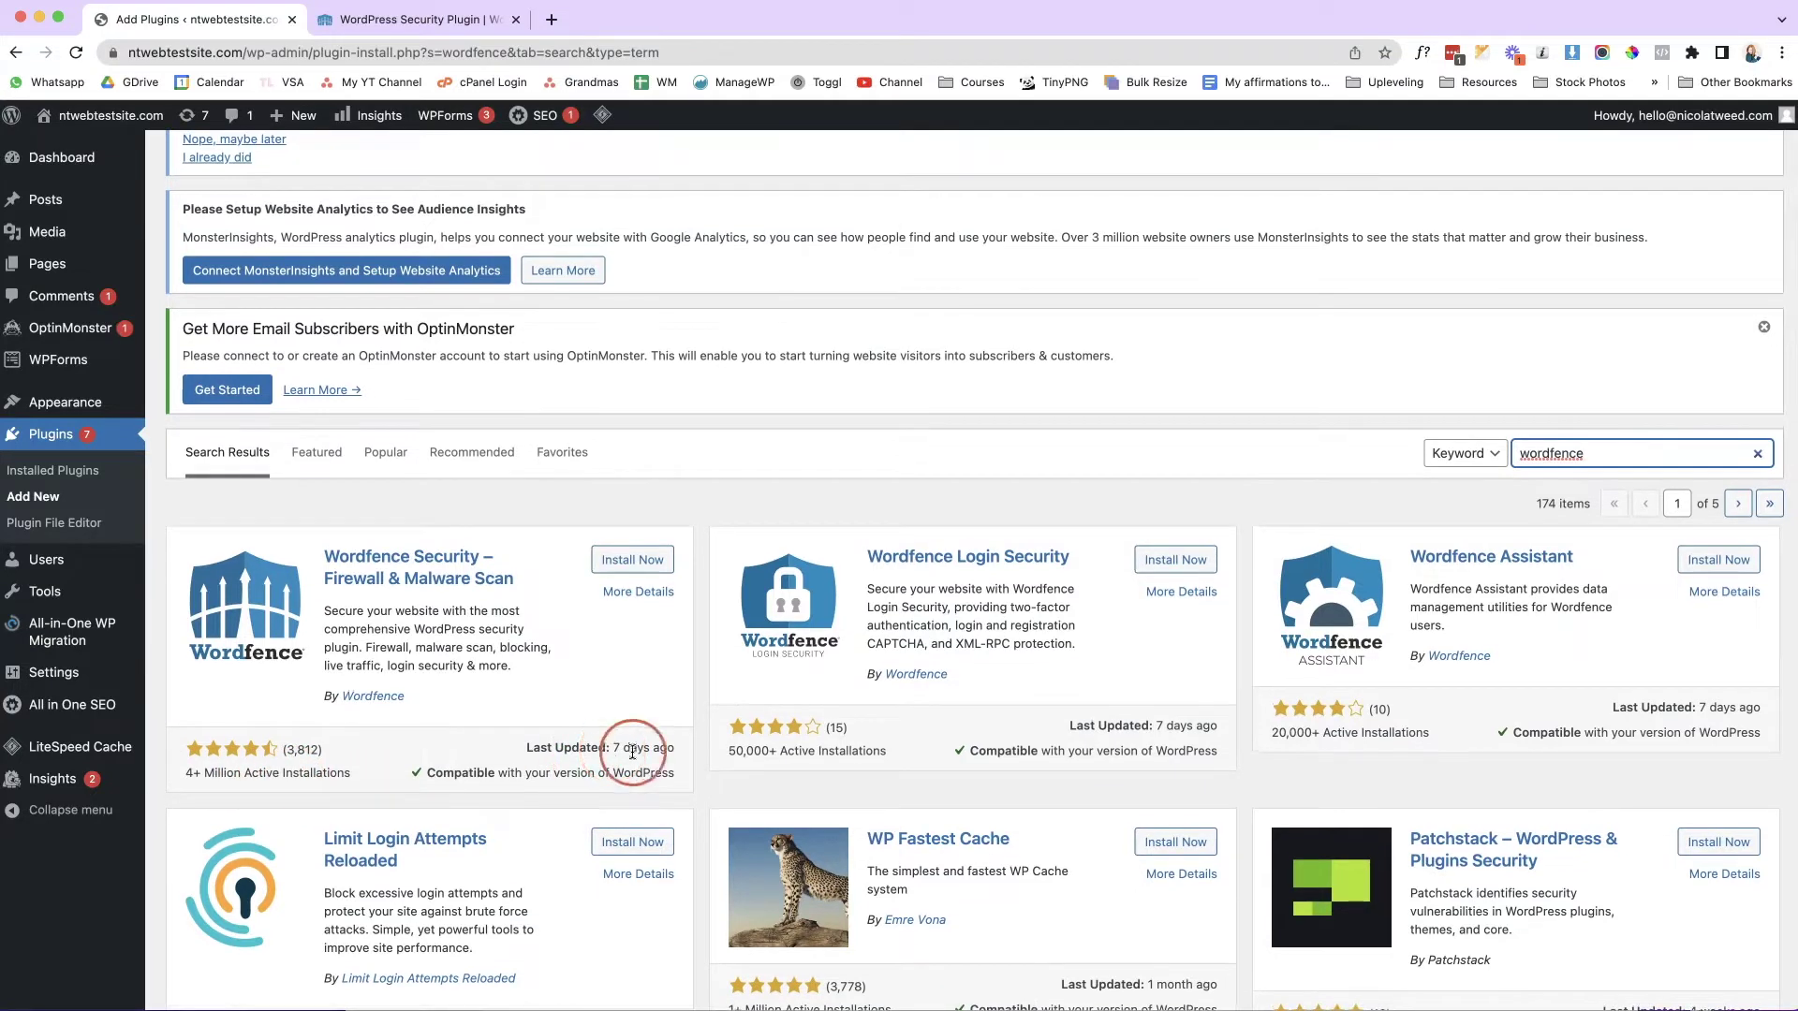
pyautogui.scroll(1, 693, 759)
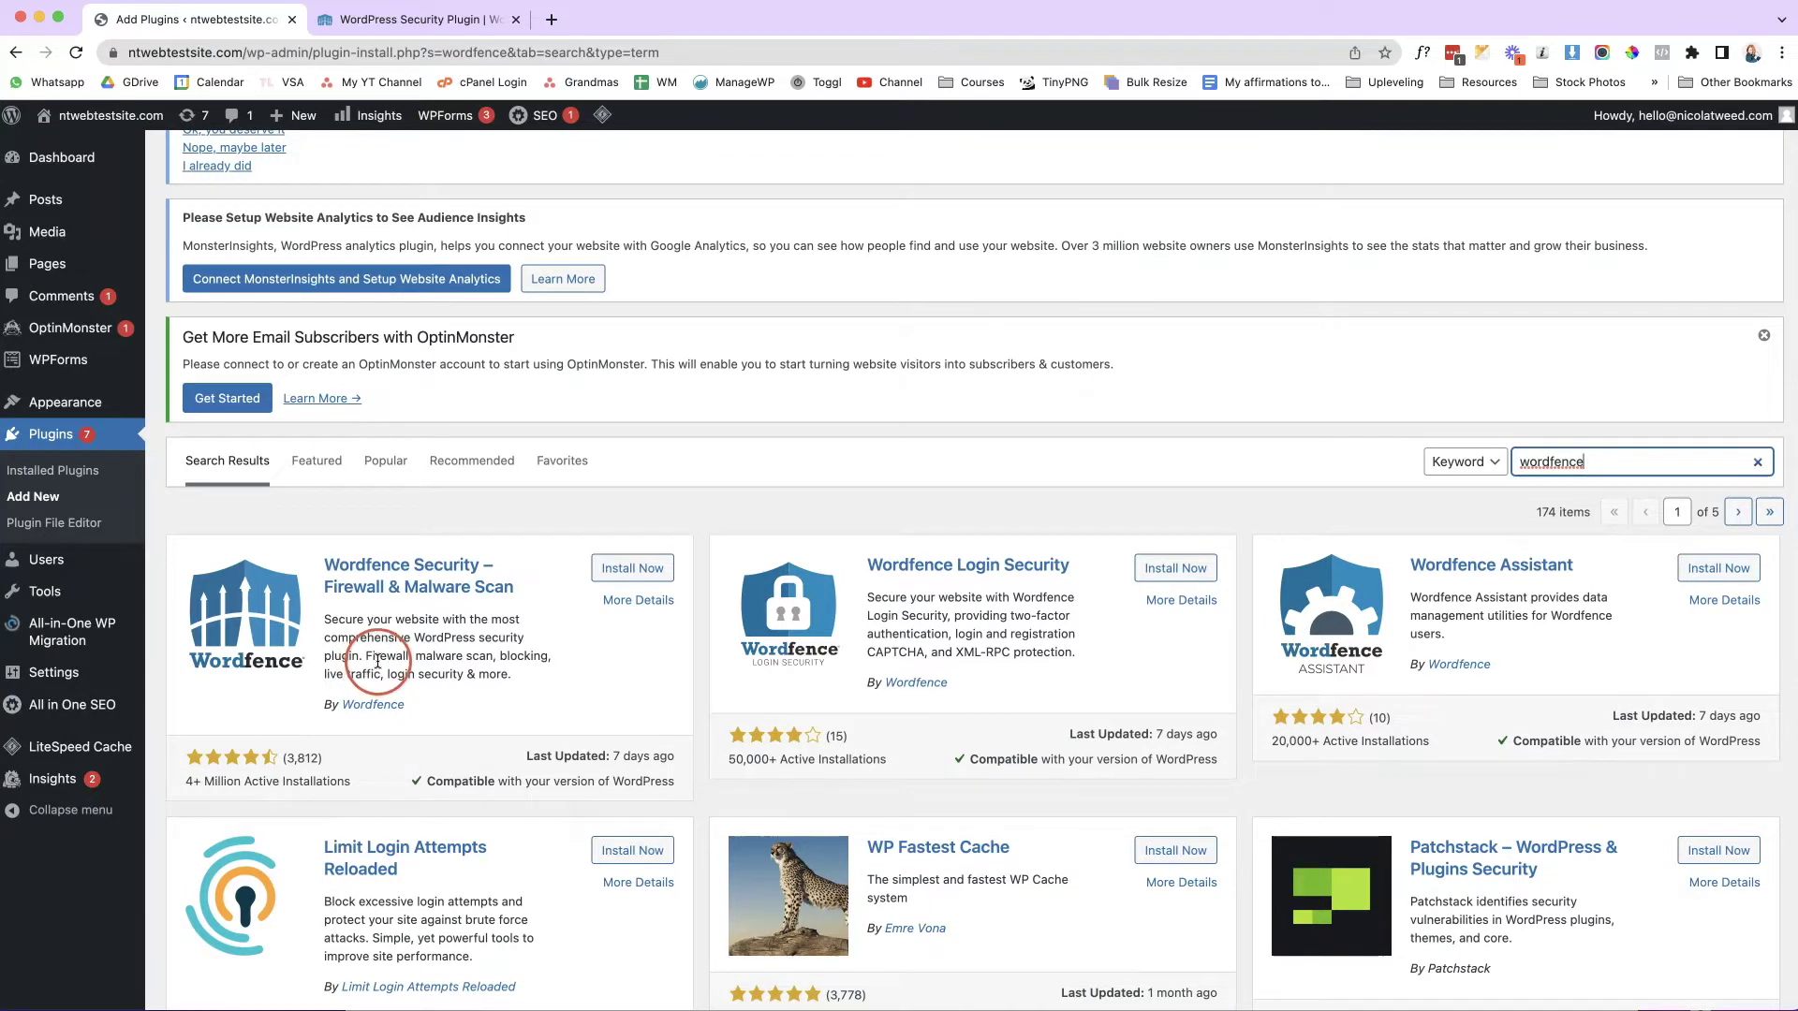
pyautogui.click(651, 571)
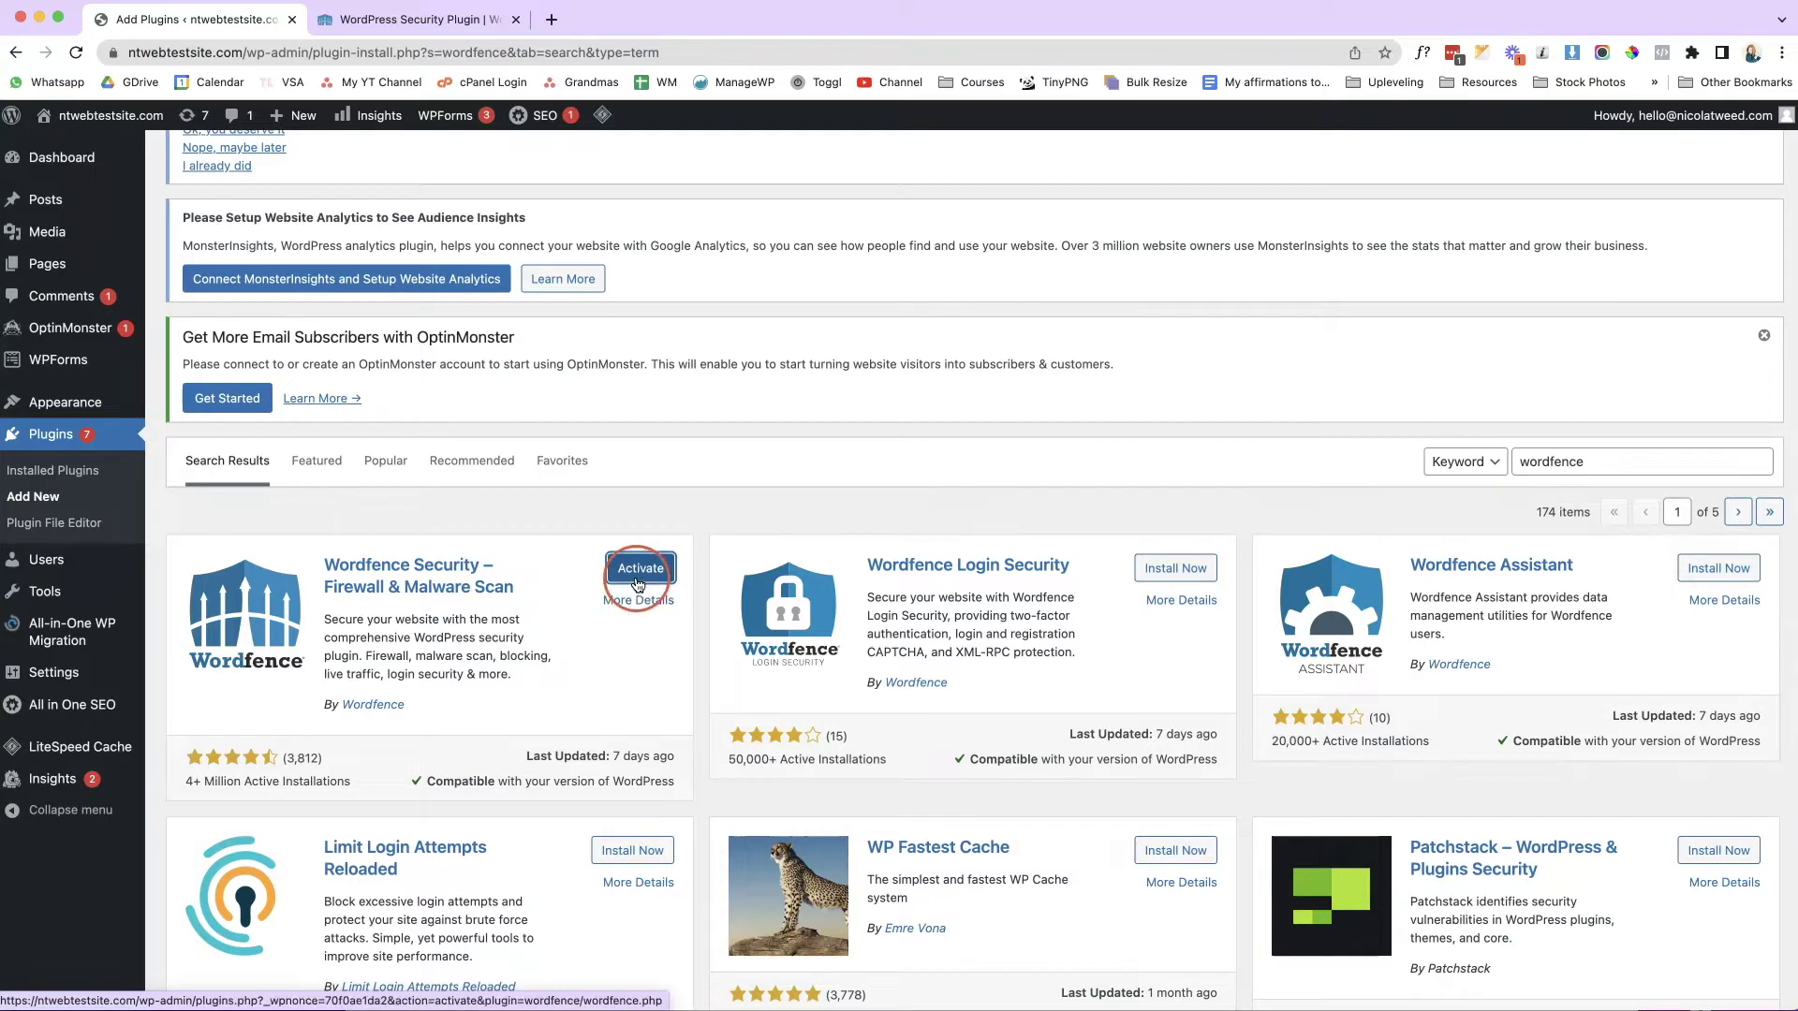
pyautogui.click(659, 577)
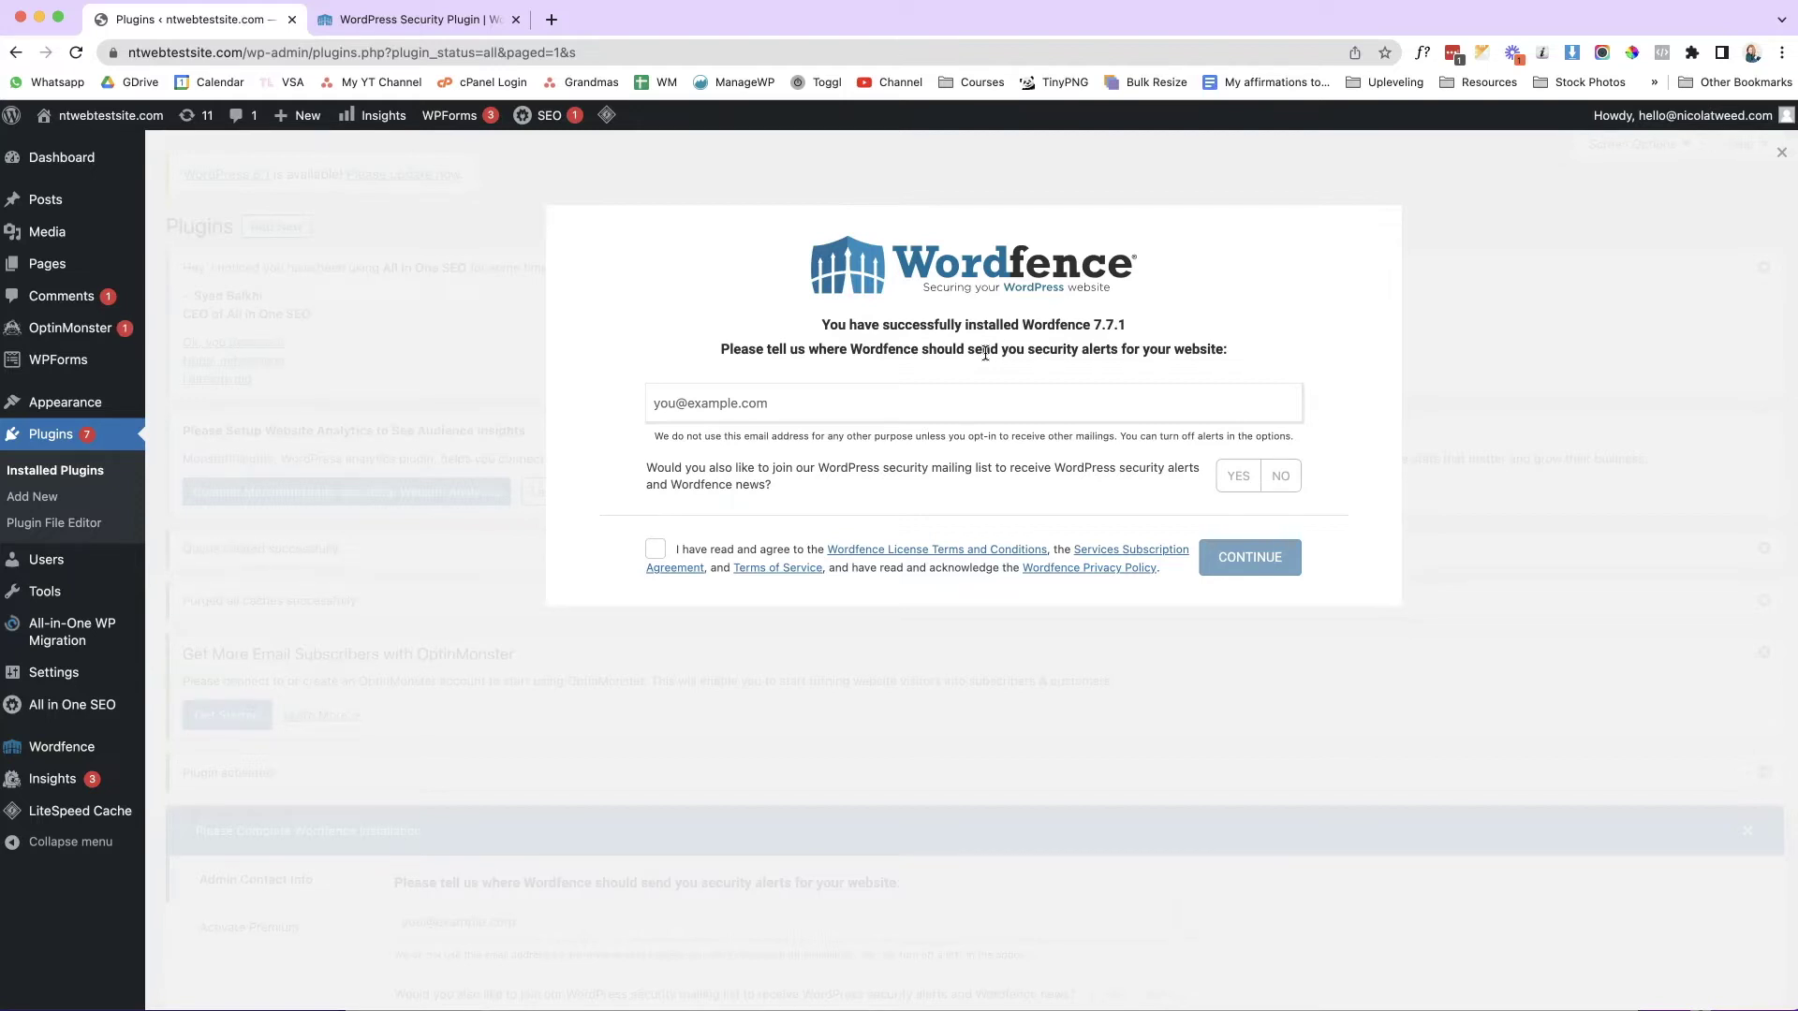
# Enter the security-alert e-mail address, decline the mailing list, accept the terms, and skip the premium key.
pyautogui.click(857, 405)
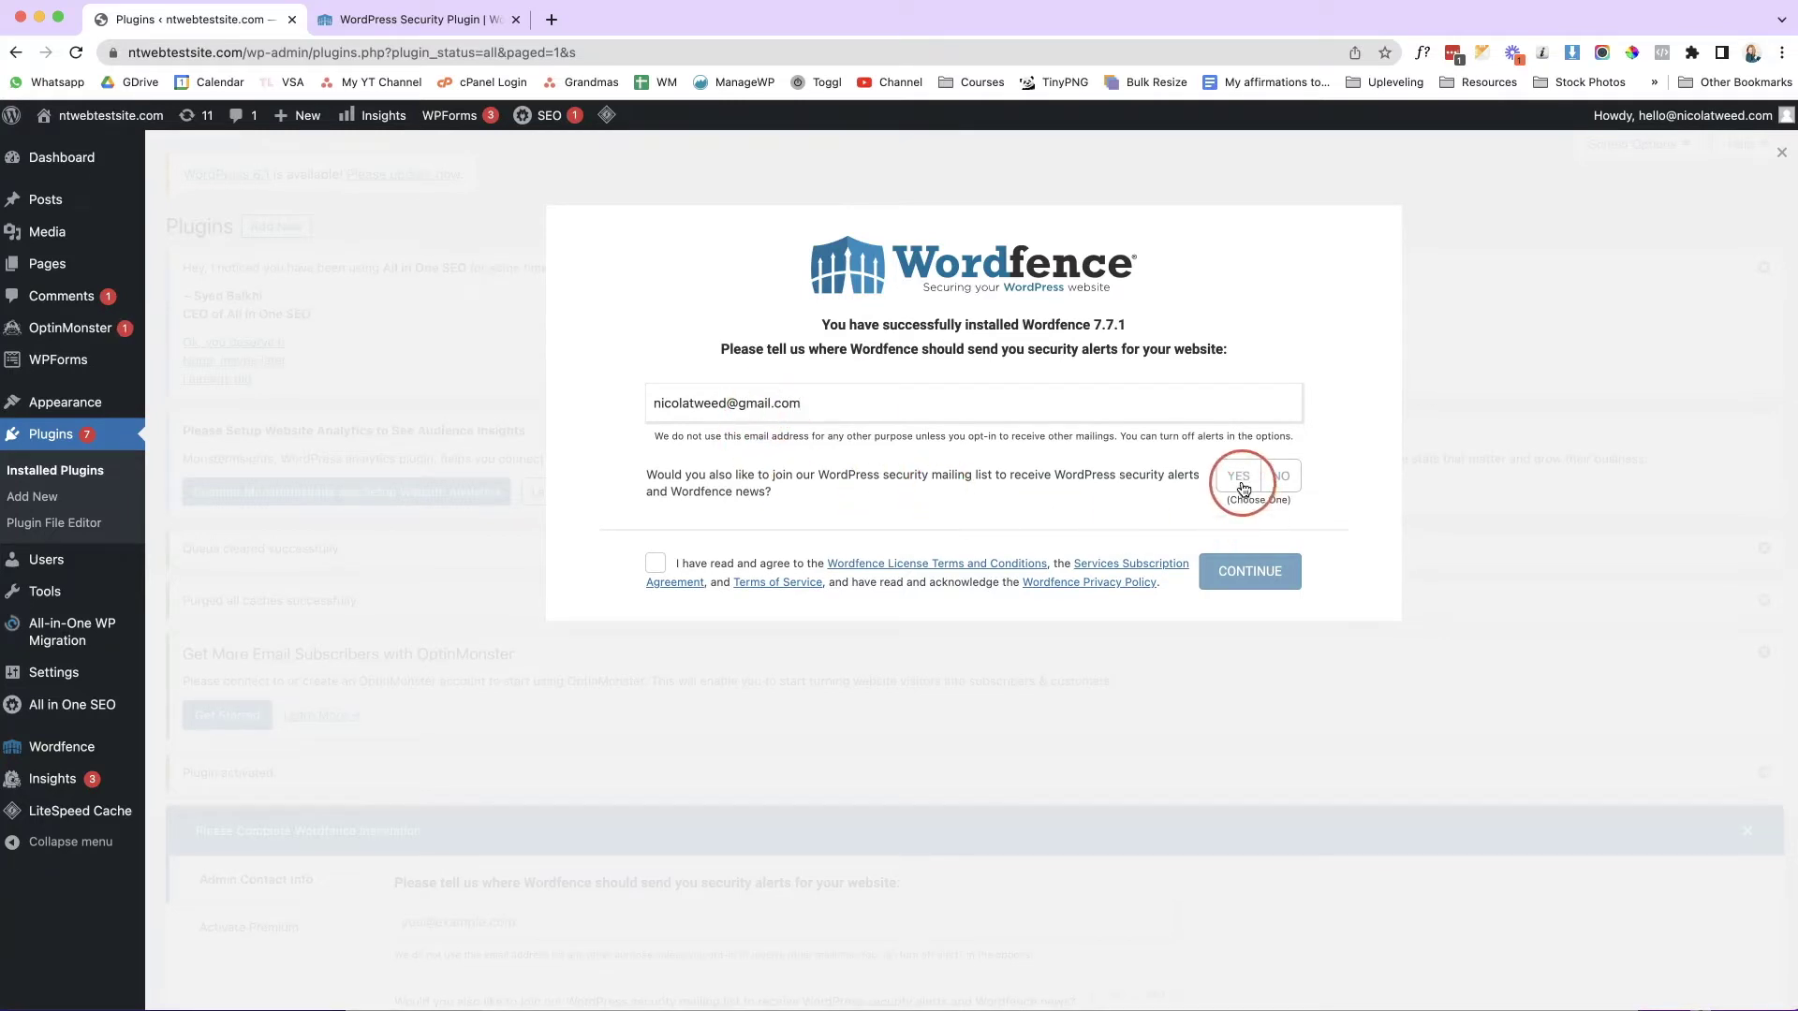
pyautogui.click(1281, 481)
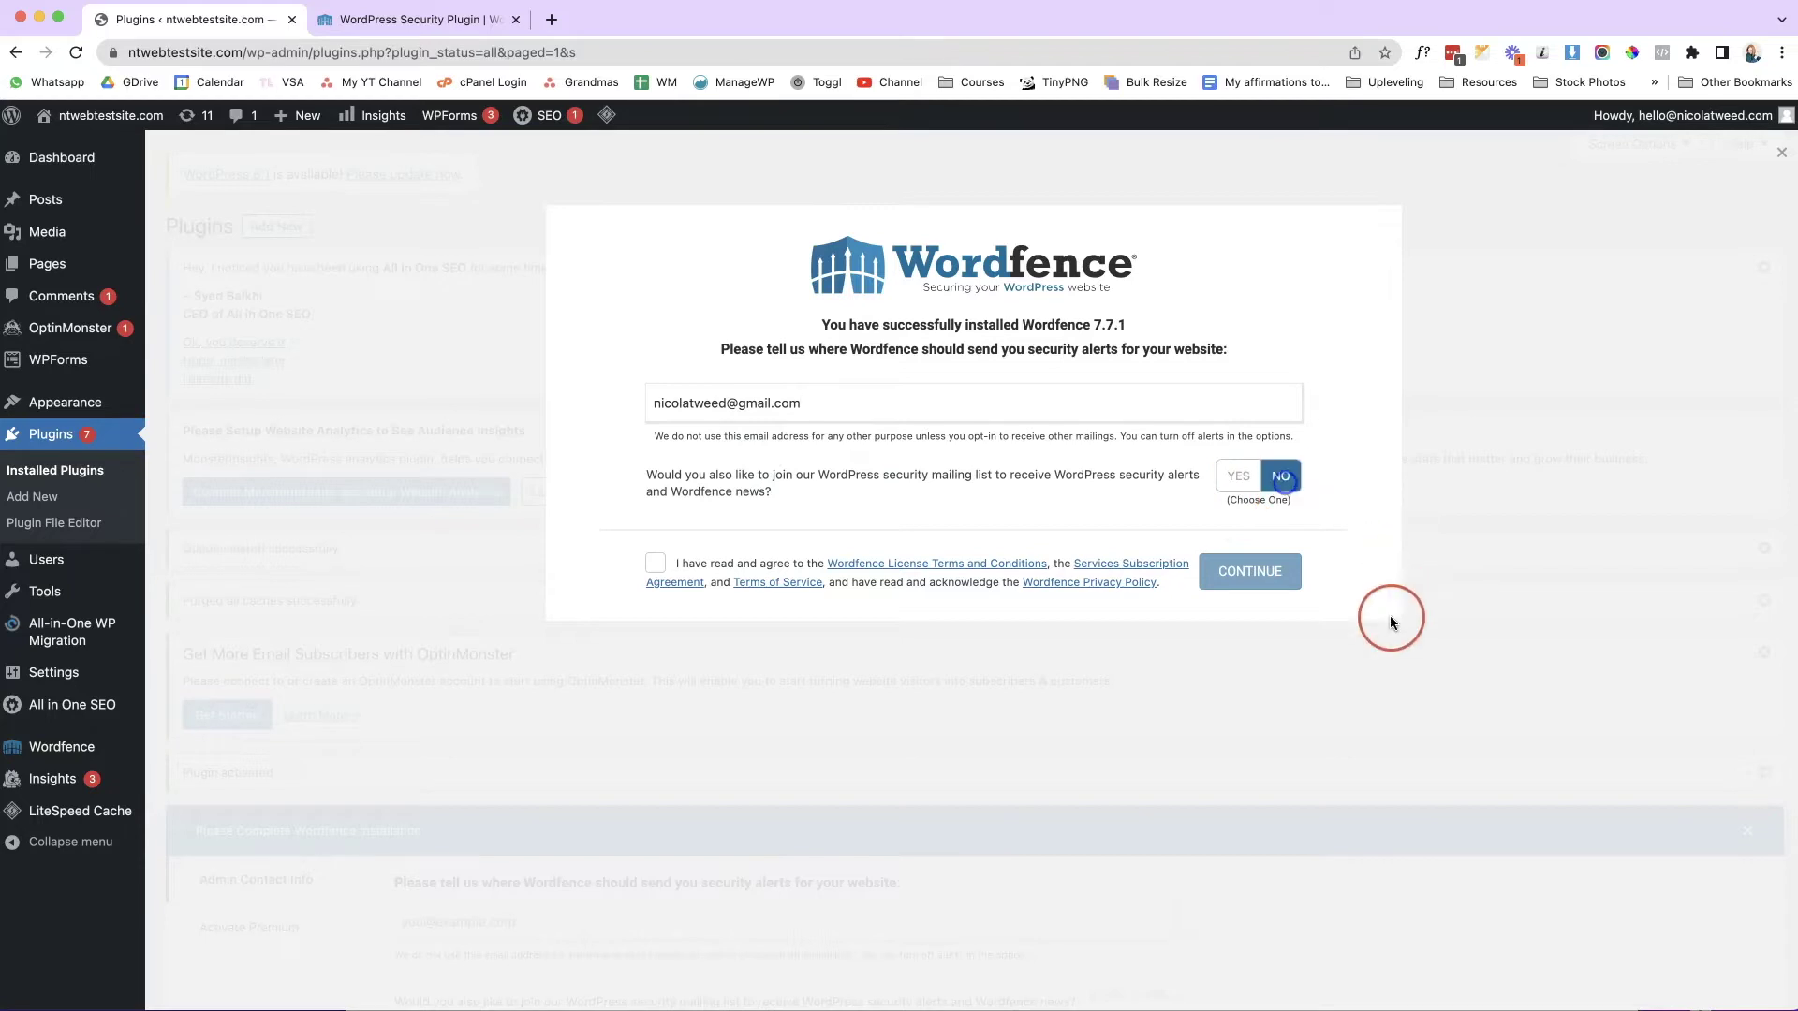
pyautogui.click(654, 565)
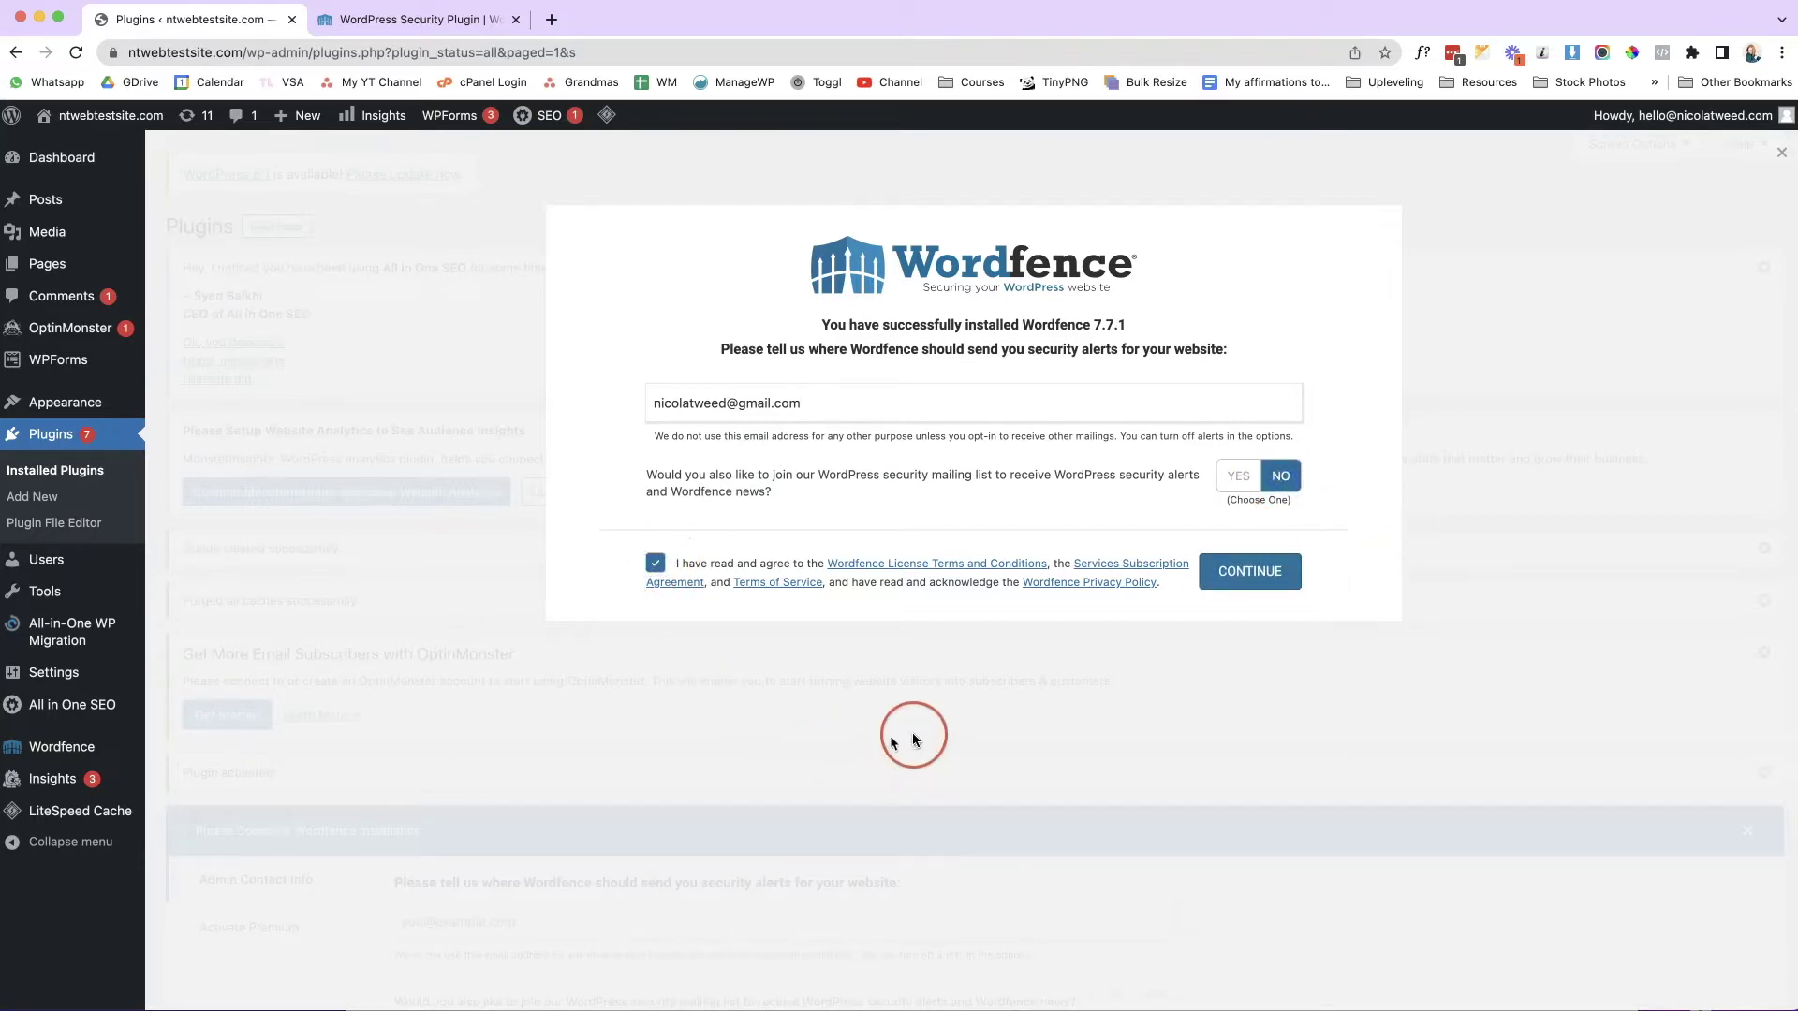
pyautogui.click(1279, 583)
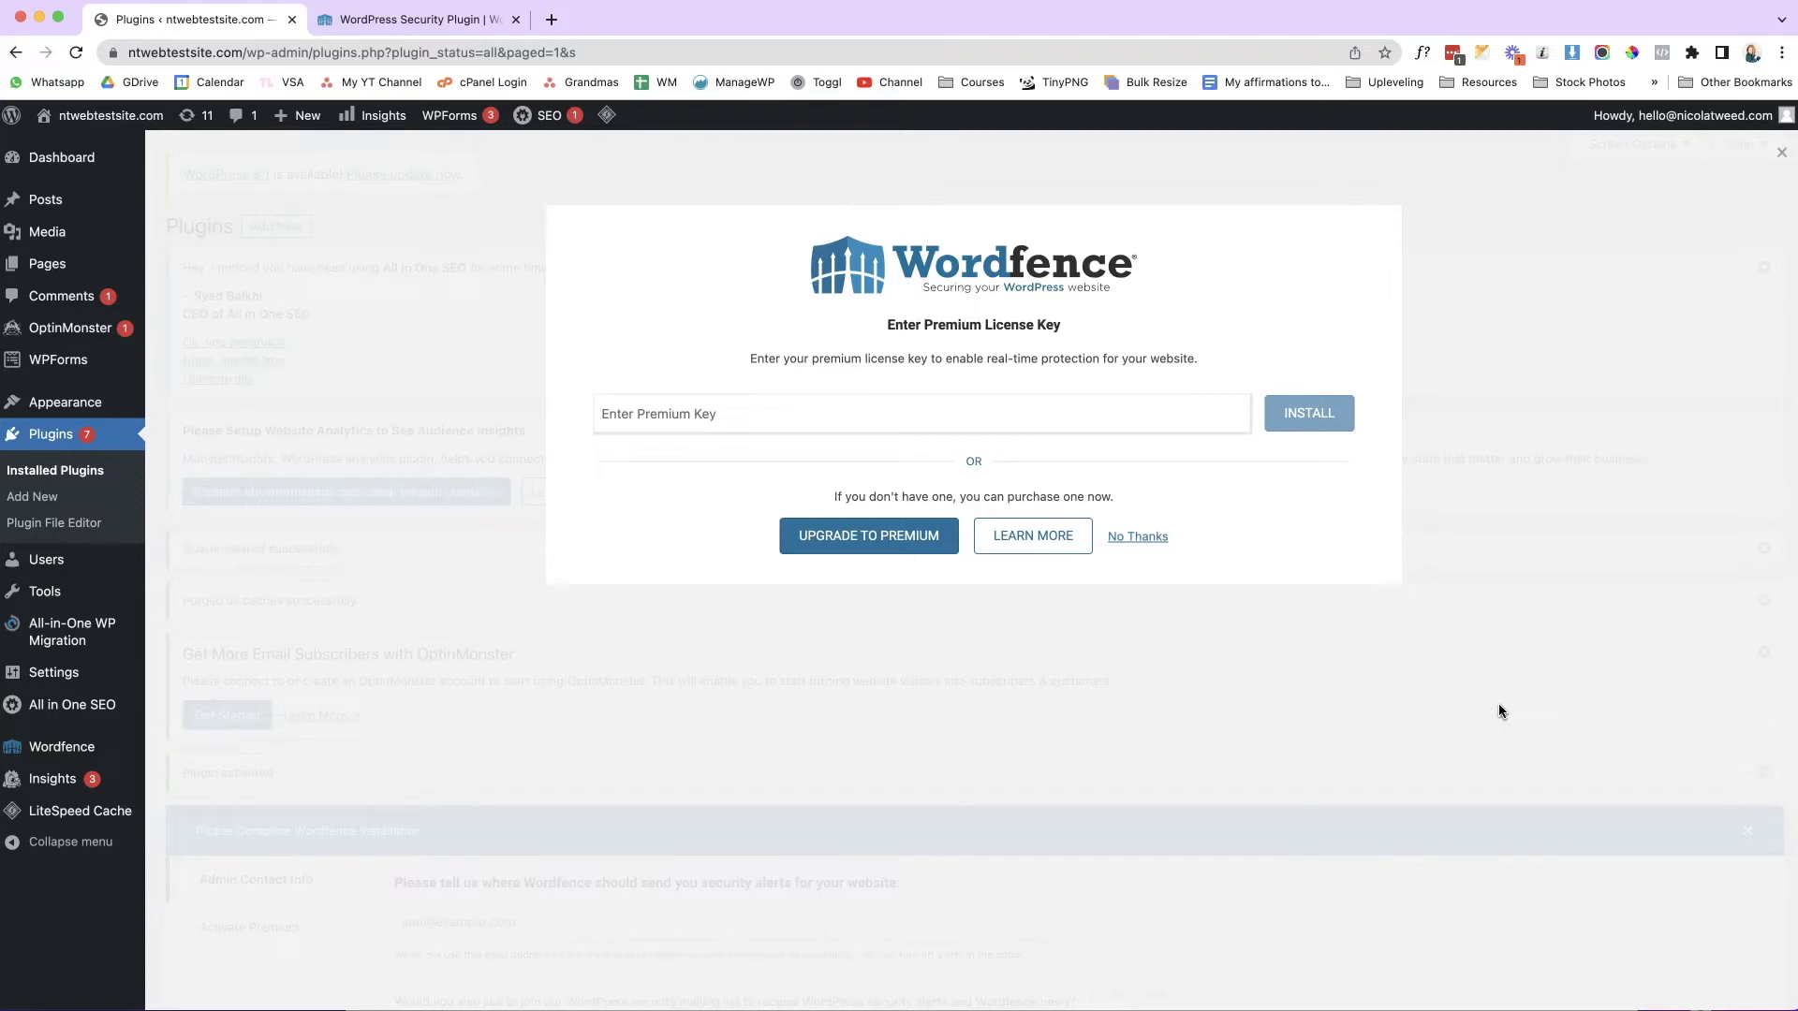
pyautogui.click(1129, 556)
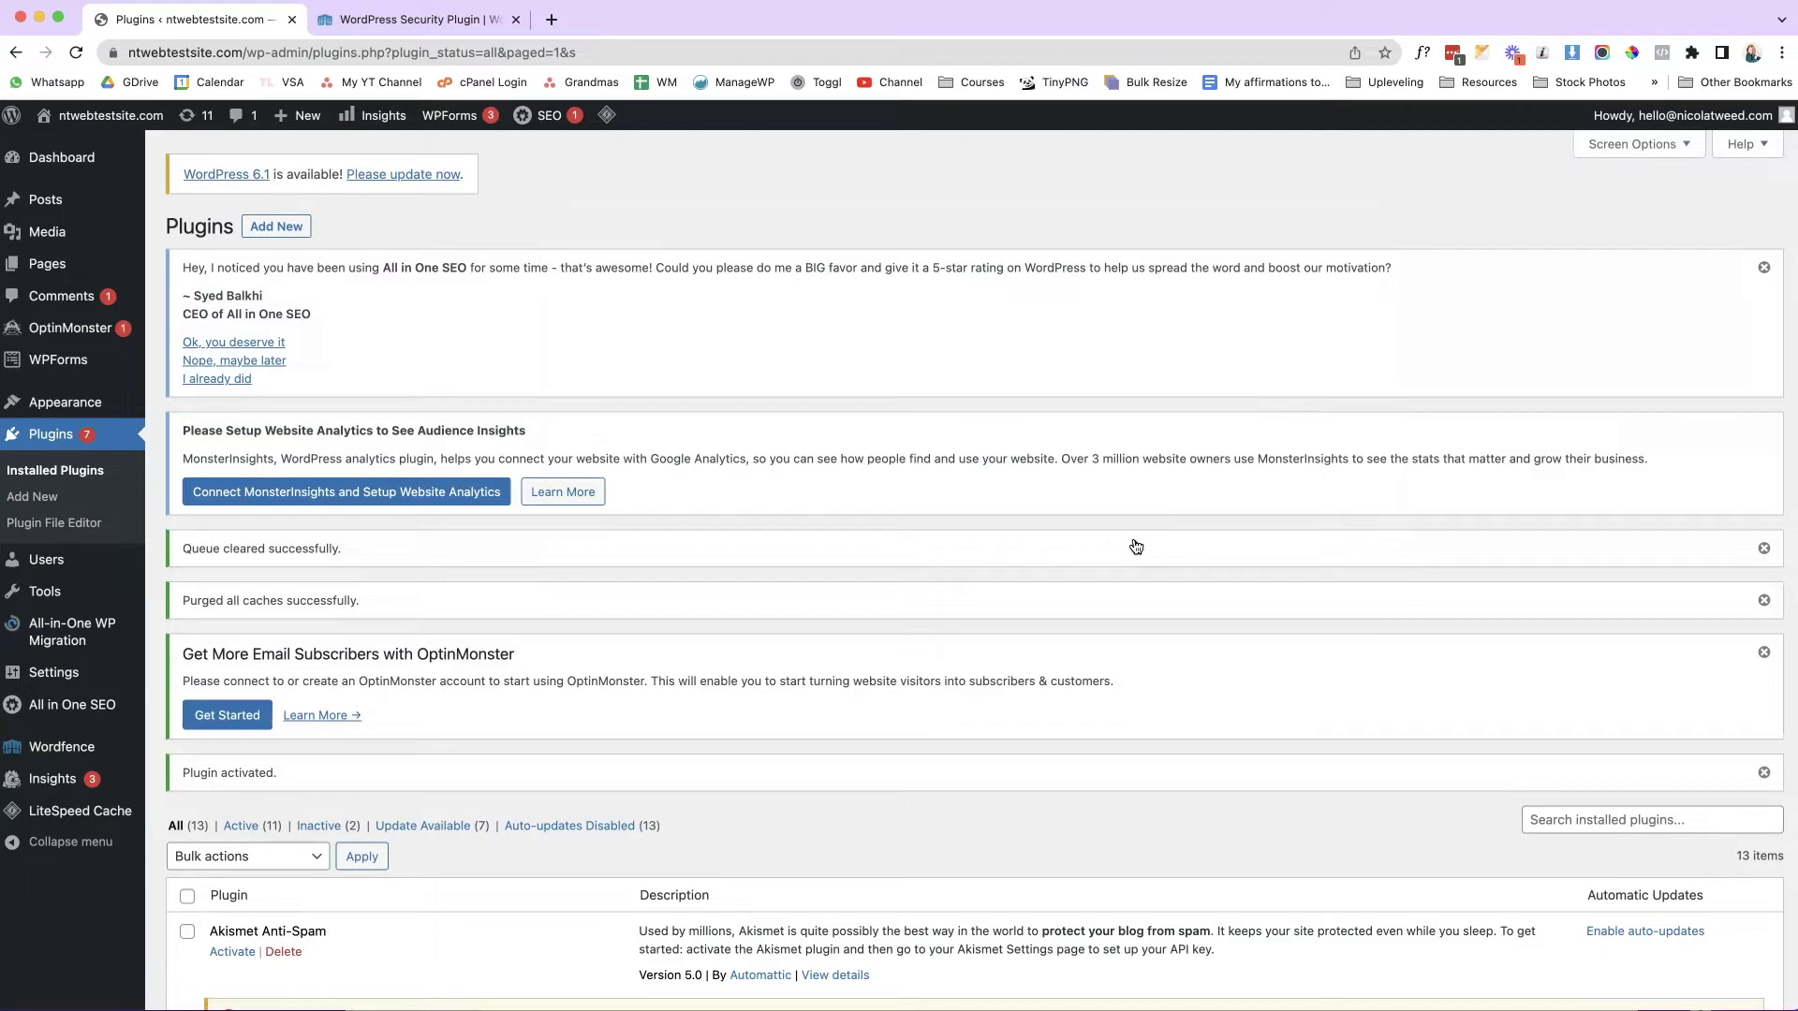
# Open the Wordfence Dashboard, dismiss its intro tour, and turn on Wordfence auto-updates.
pyautogui.moveTo(85, 751)
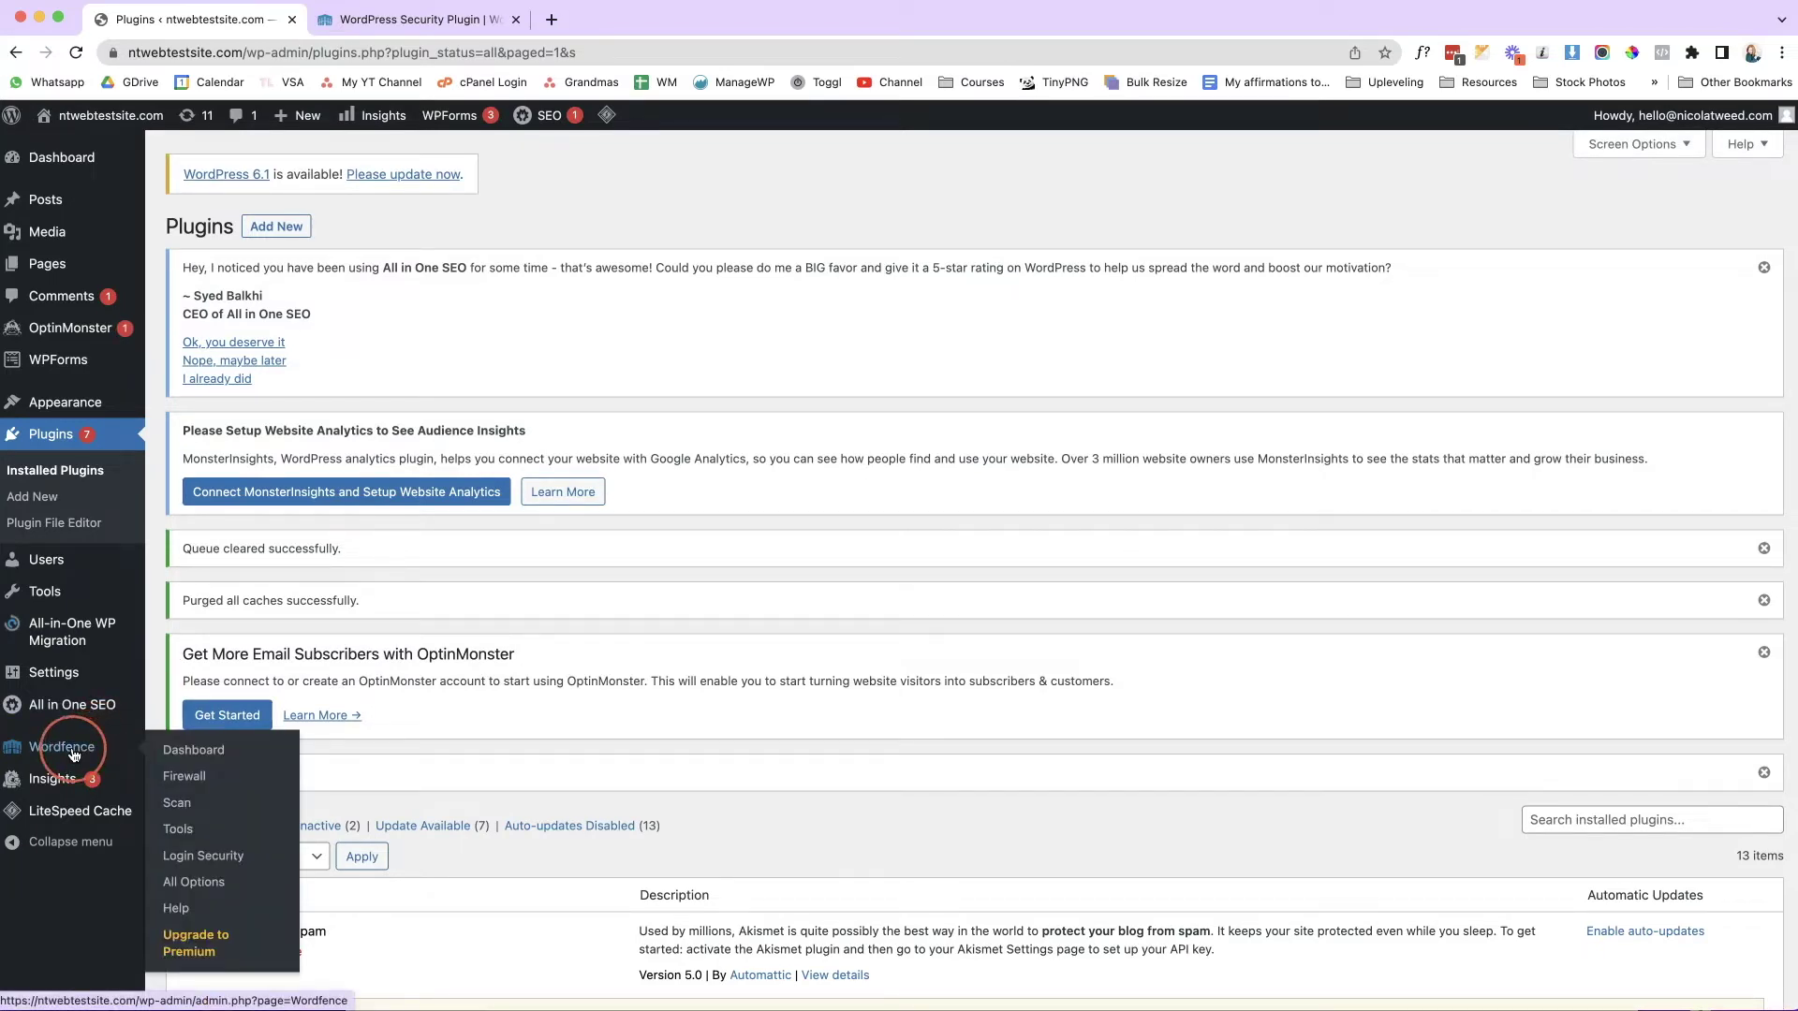
pyautogui.click(73, 754)
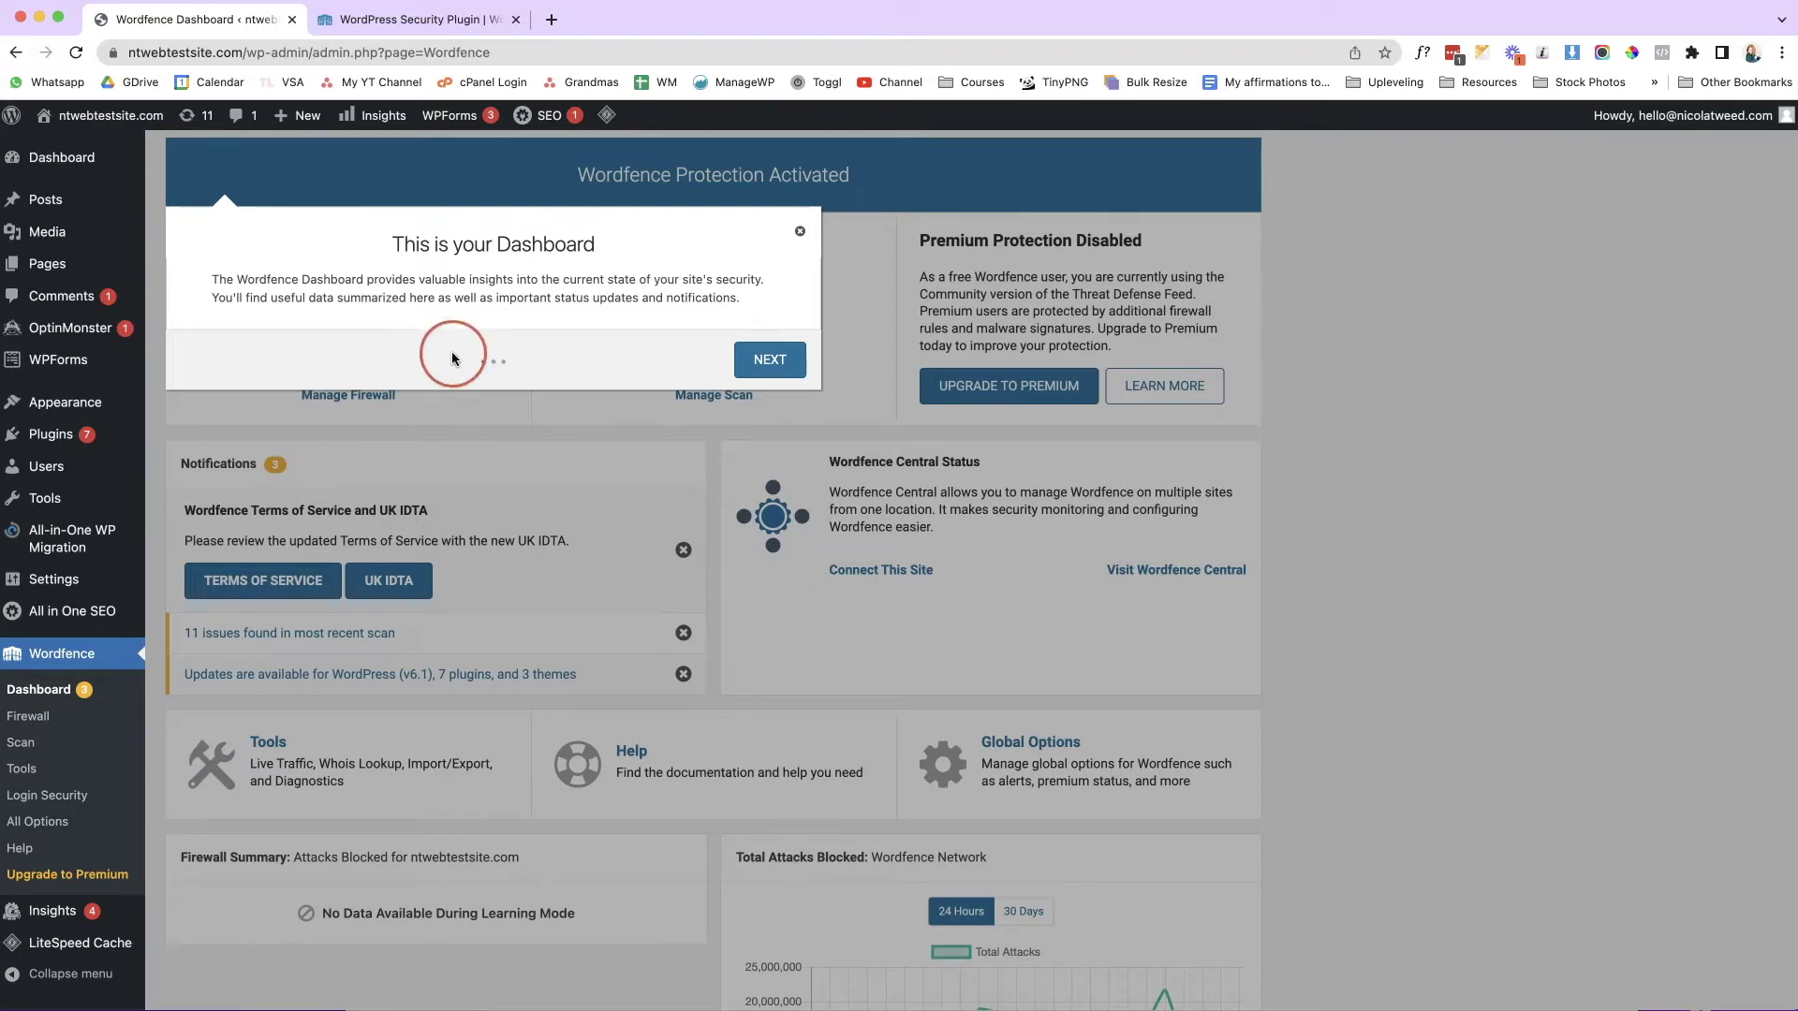
pyautogui.click(800, 234)
pyautogui.scroll(4, 1604, 498)
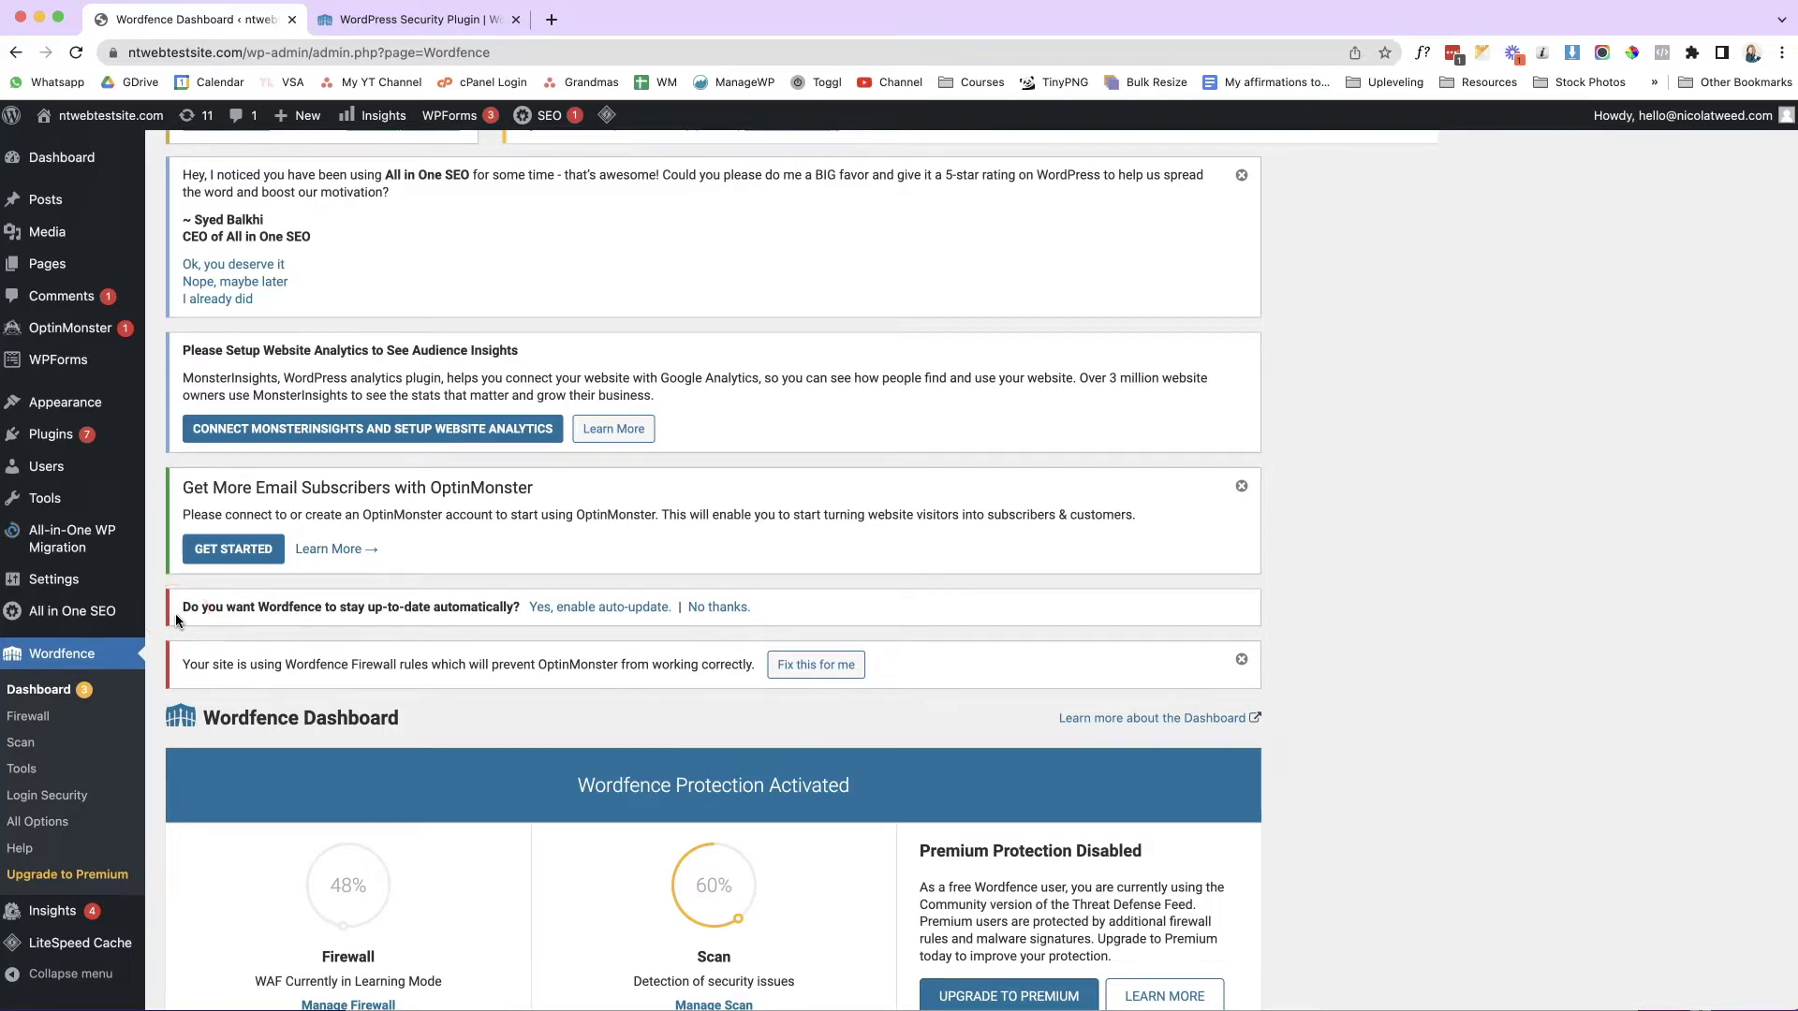
pyautogui.click(564, 607)
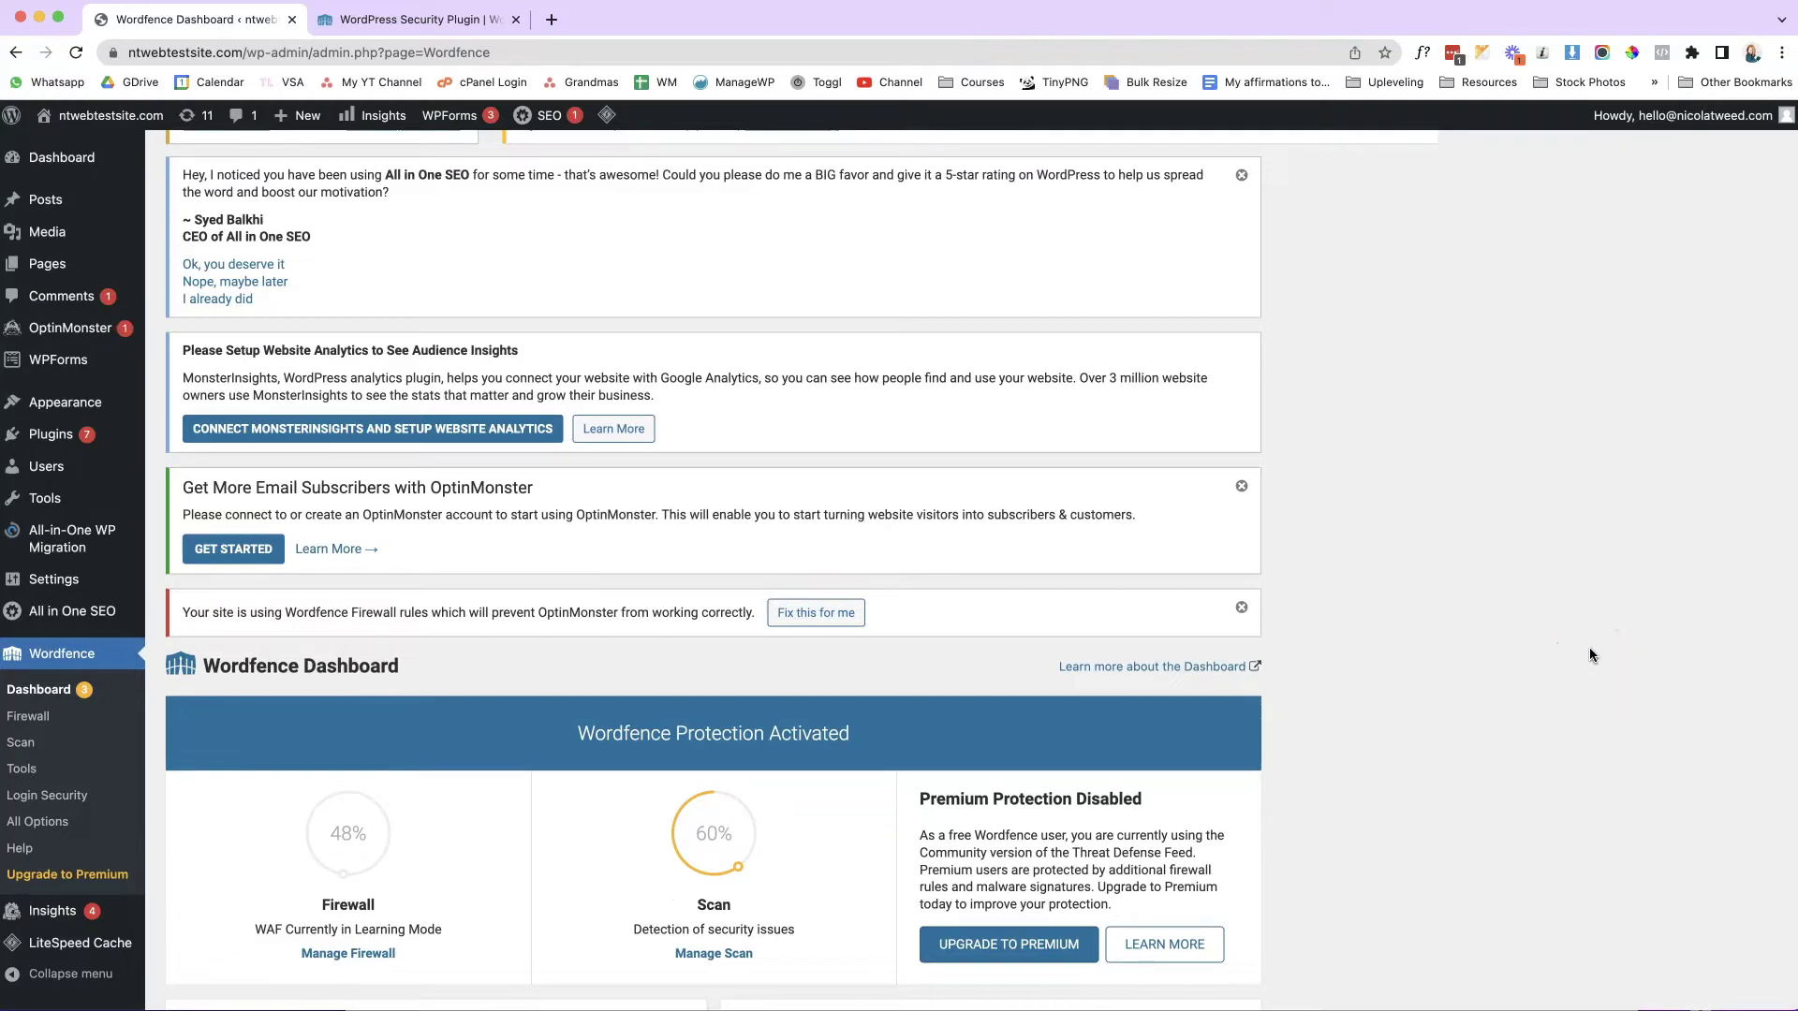
pyautogui.scroll(2, 1476, 650)
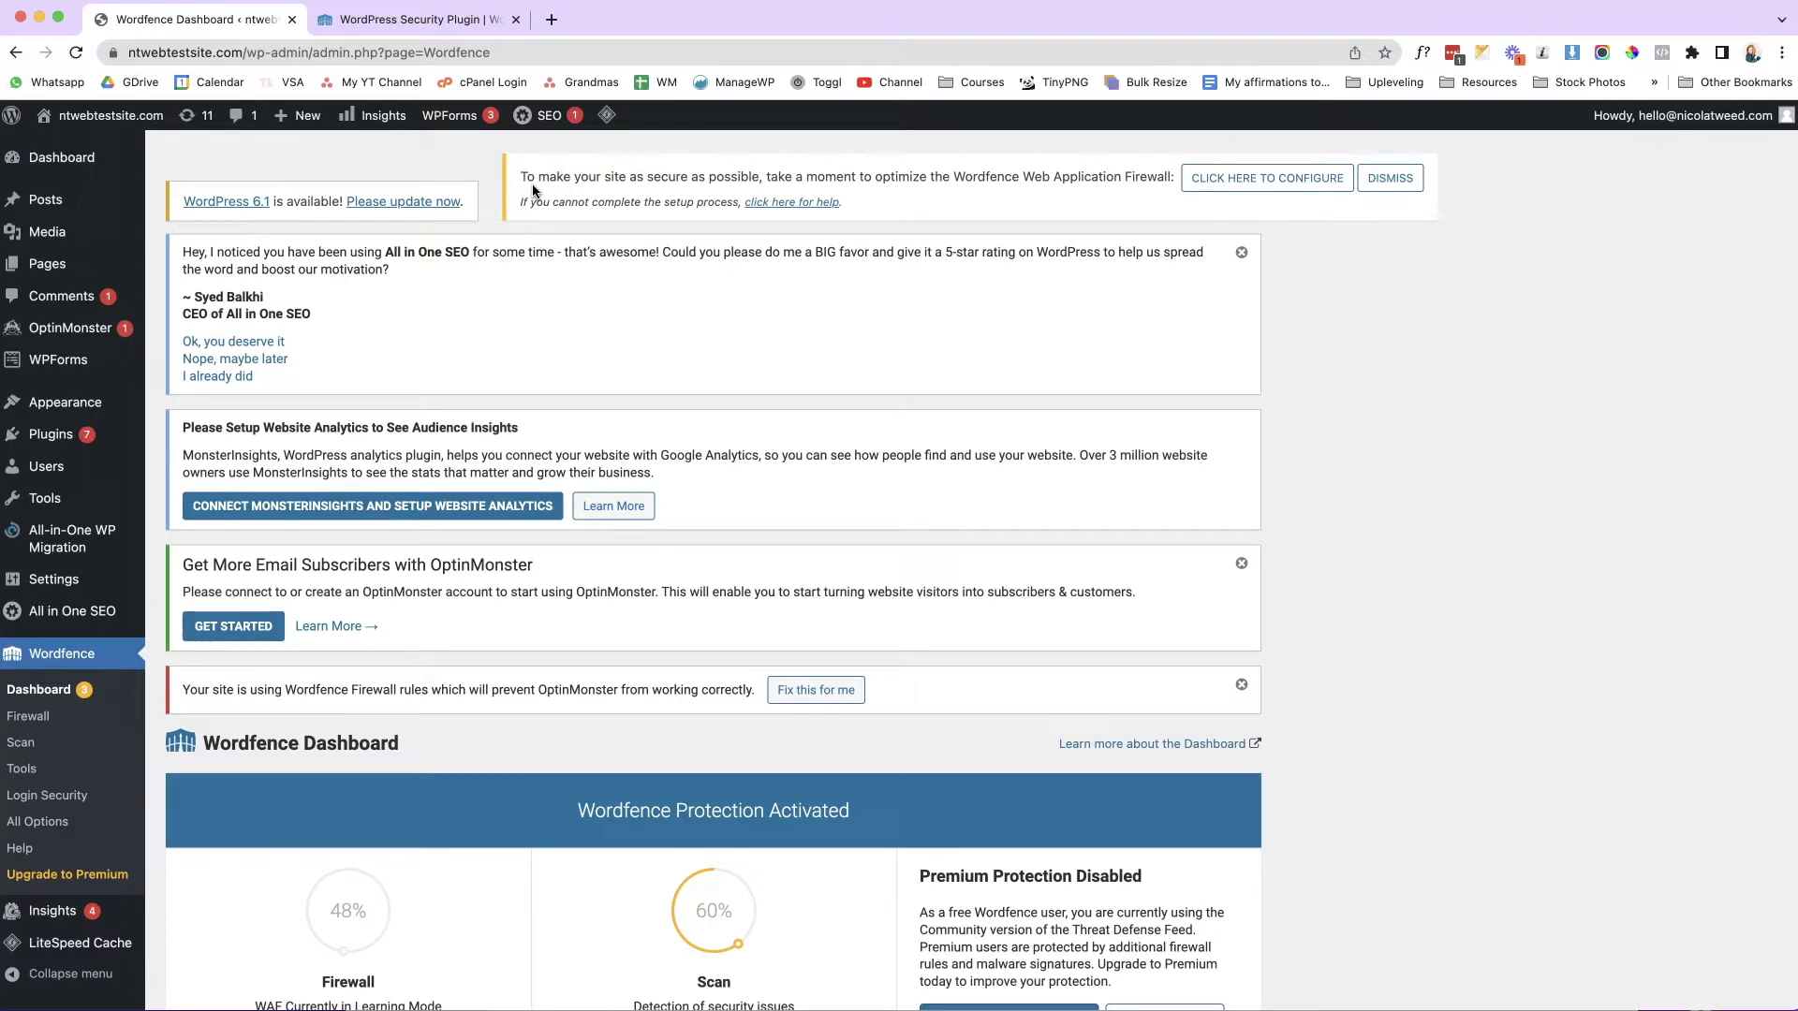
# Start firewall optimization with the LiteSpeed/Isapi configuration and save an .htaccess backup to the Desktop.
pyautogui.click(1321, 185)
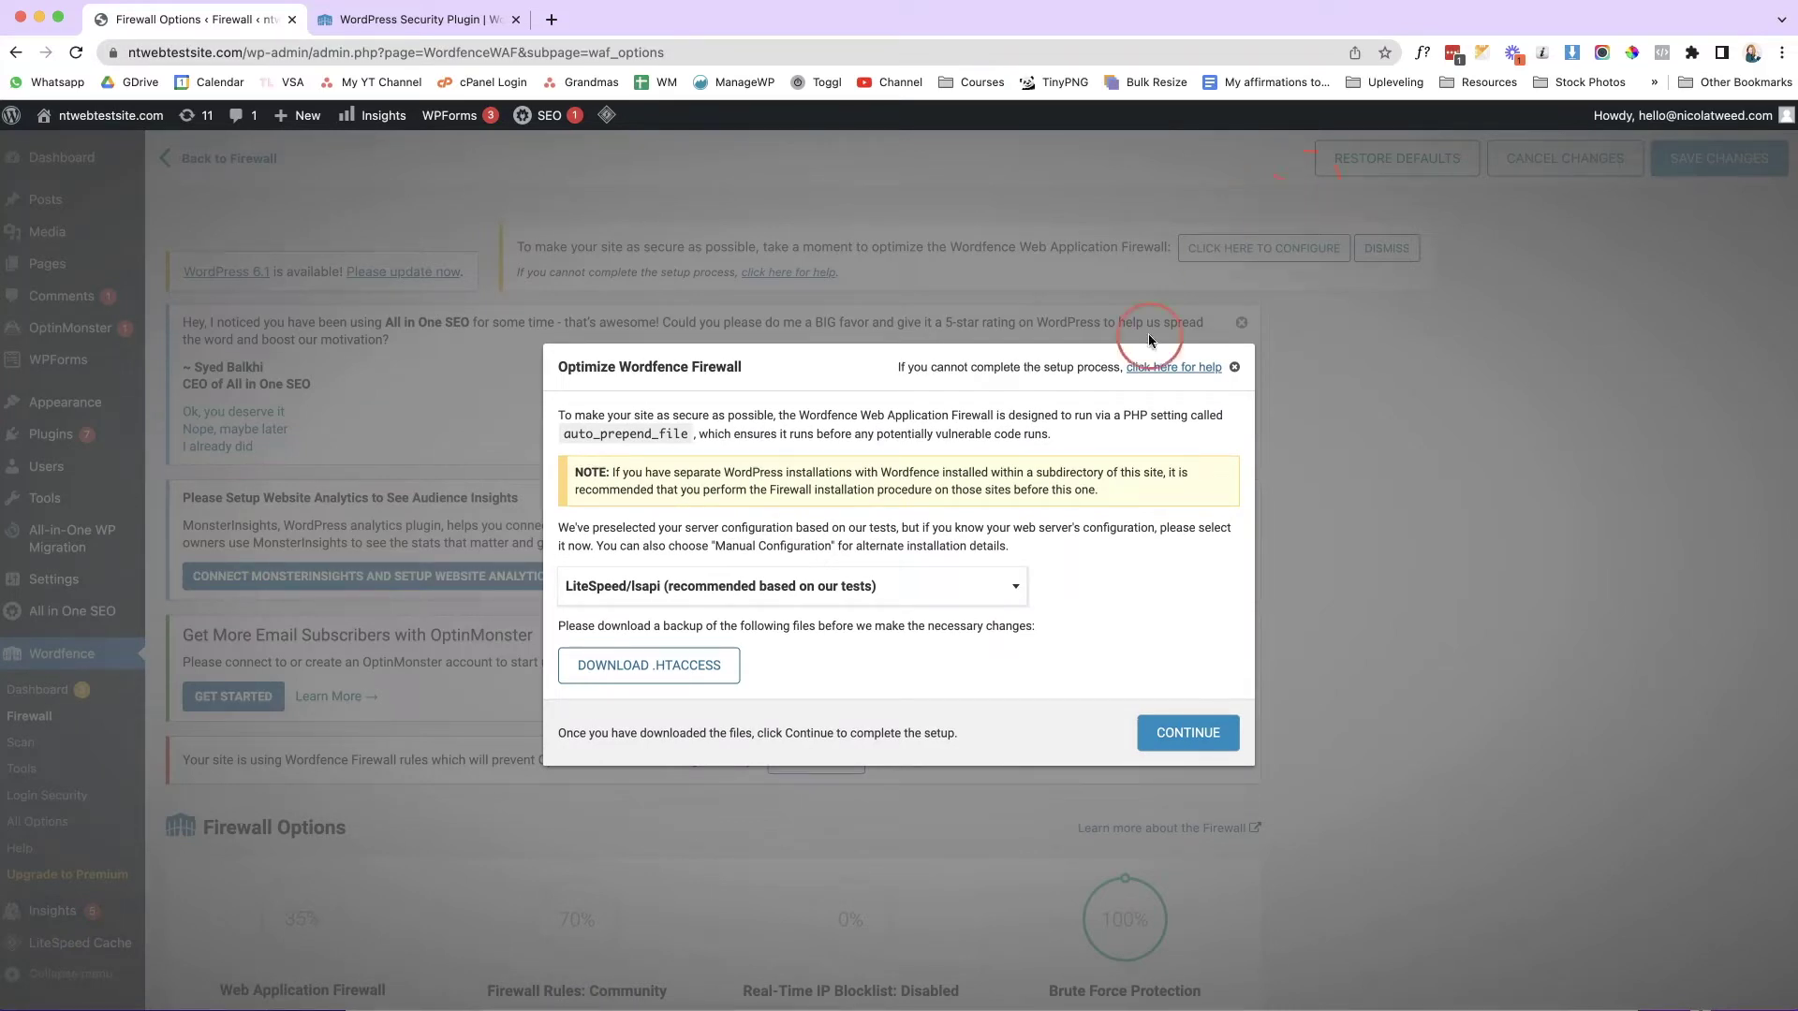
pyautogui.click(1000, 573)
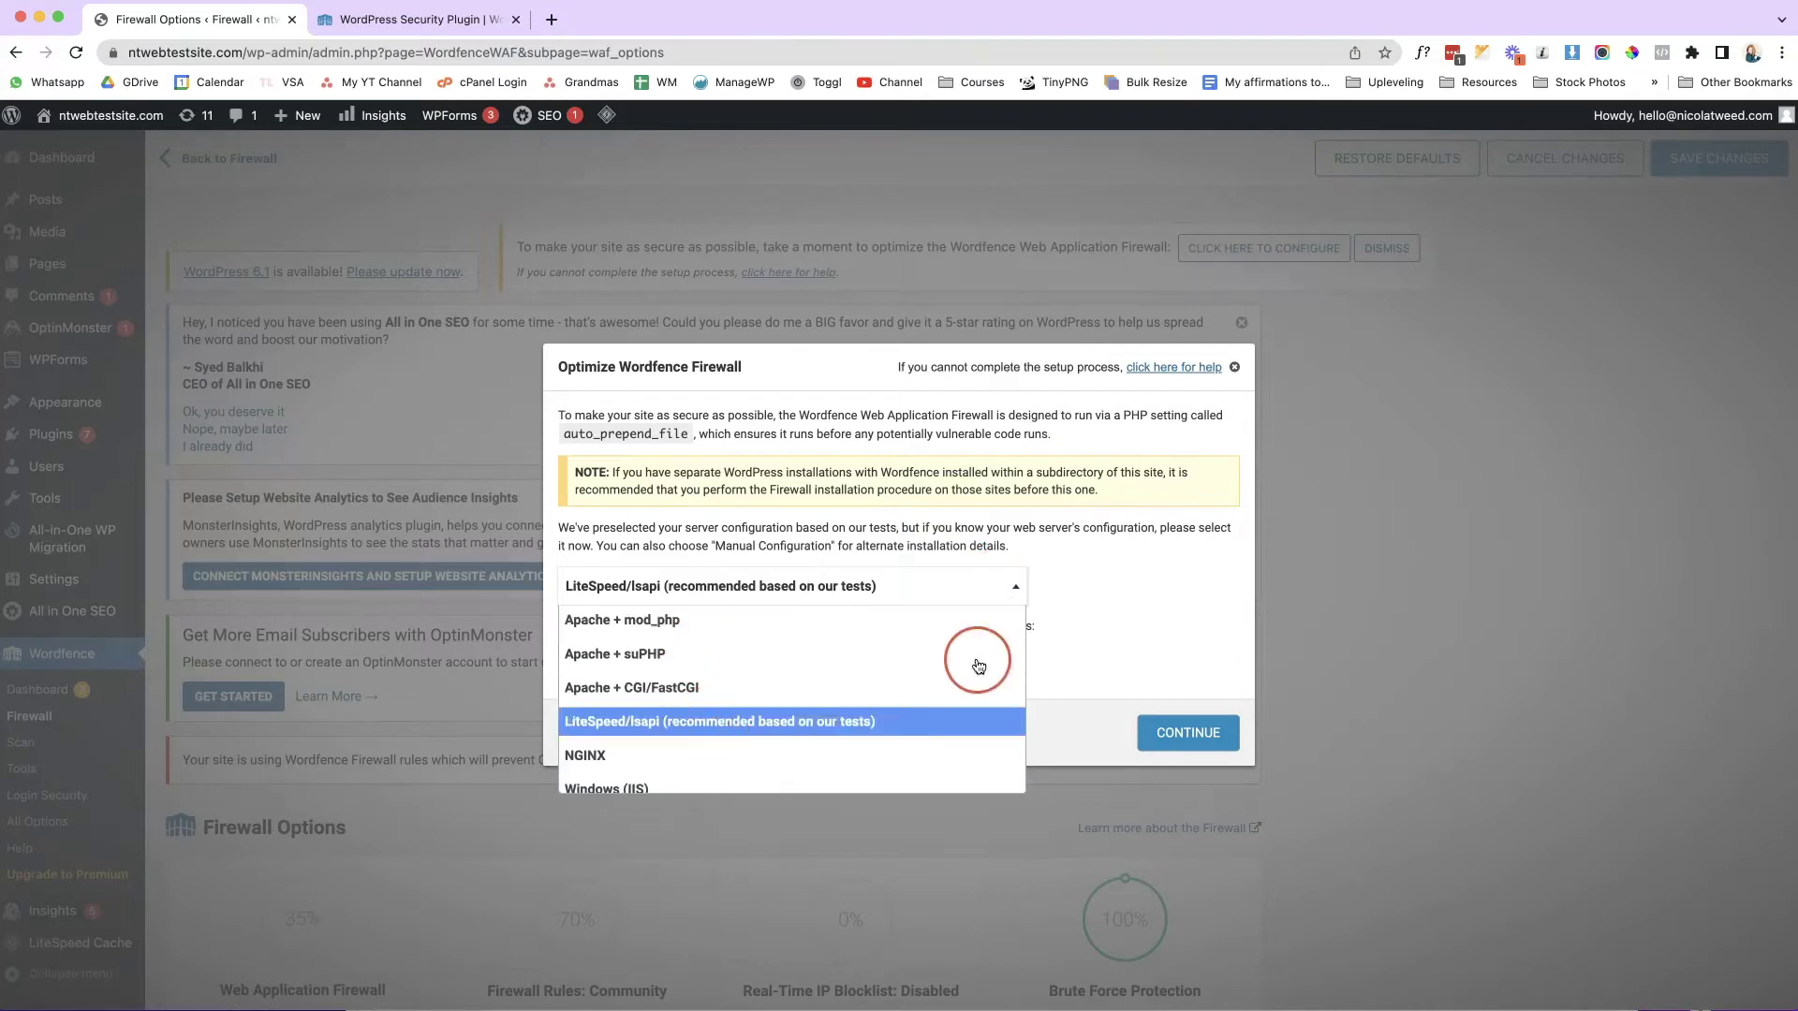
pyautogui.click(1083, 653)
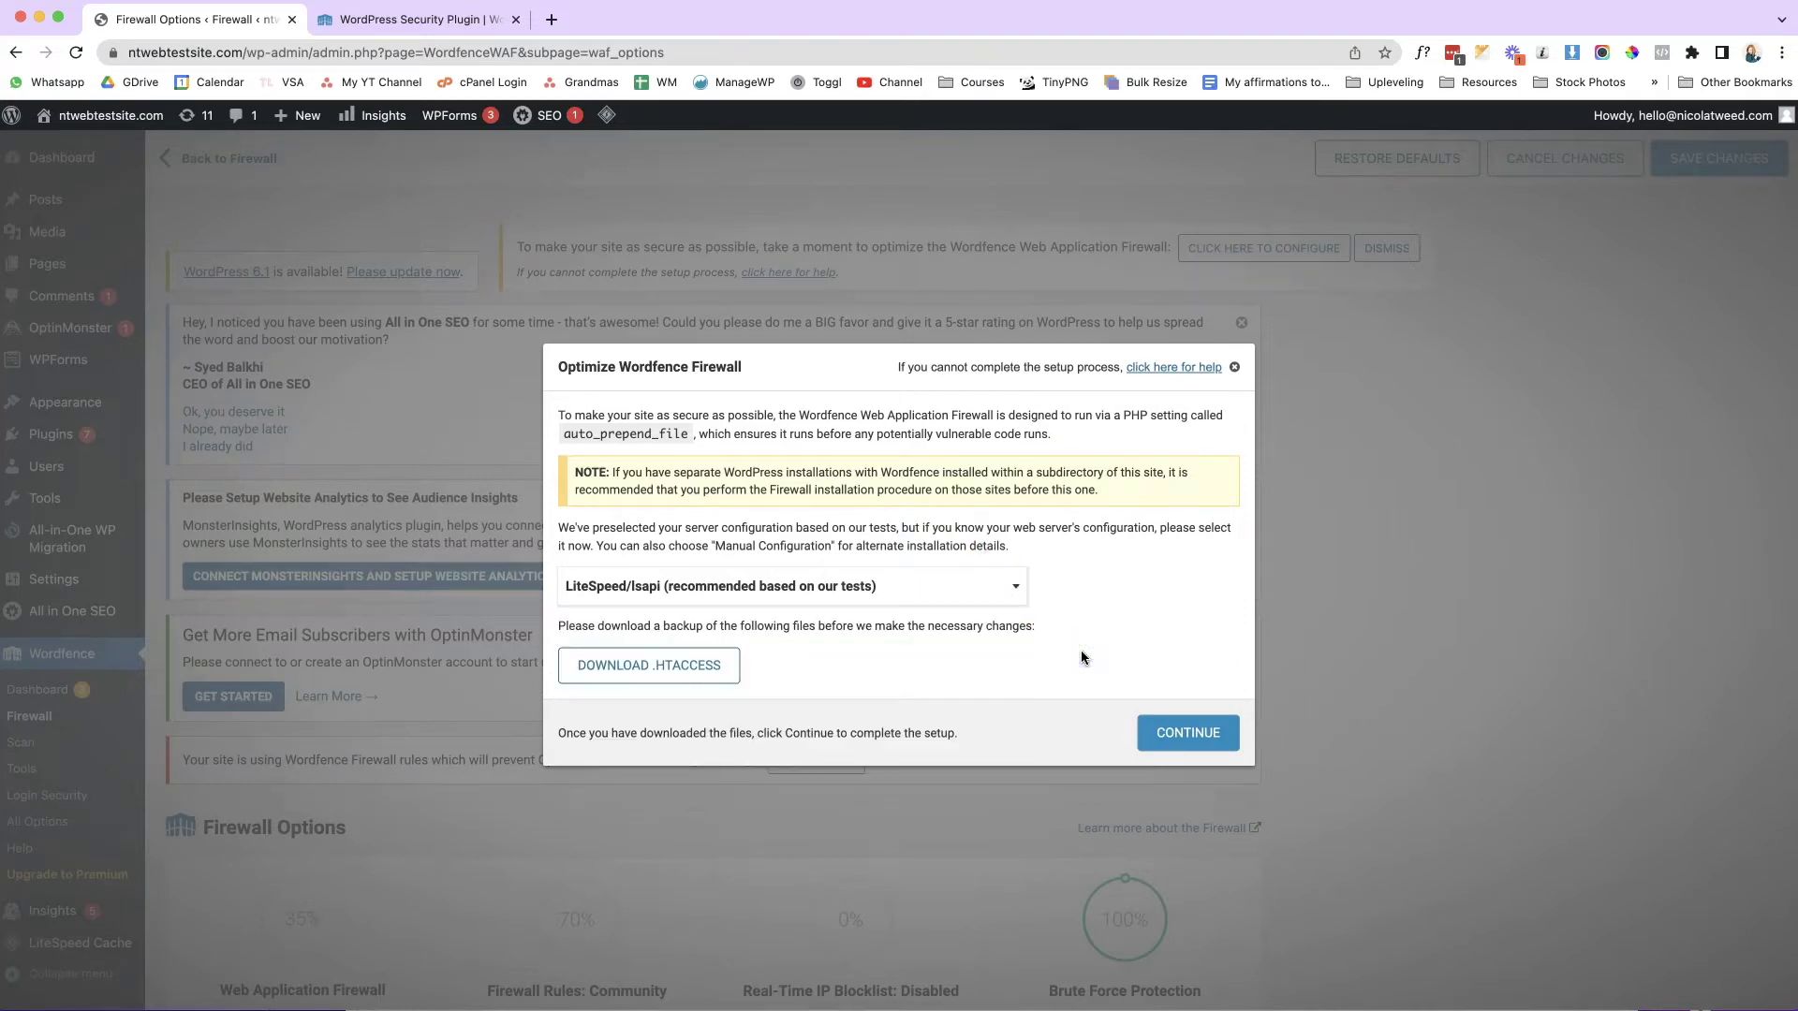
pyautogui.click(711, 673)
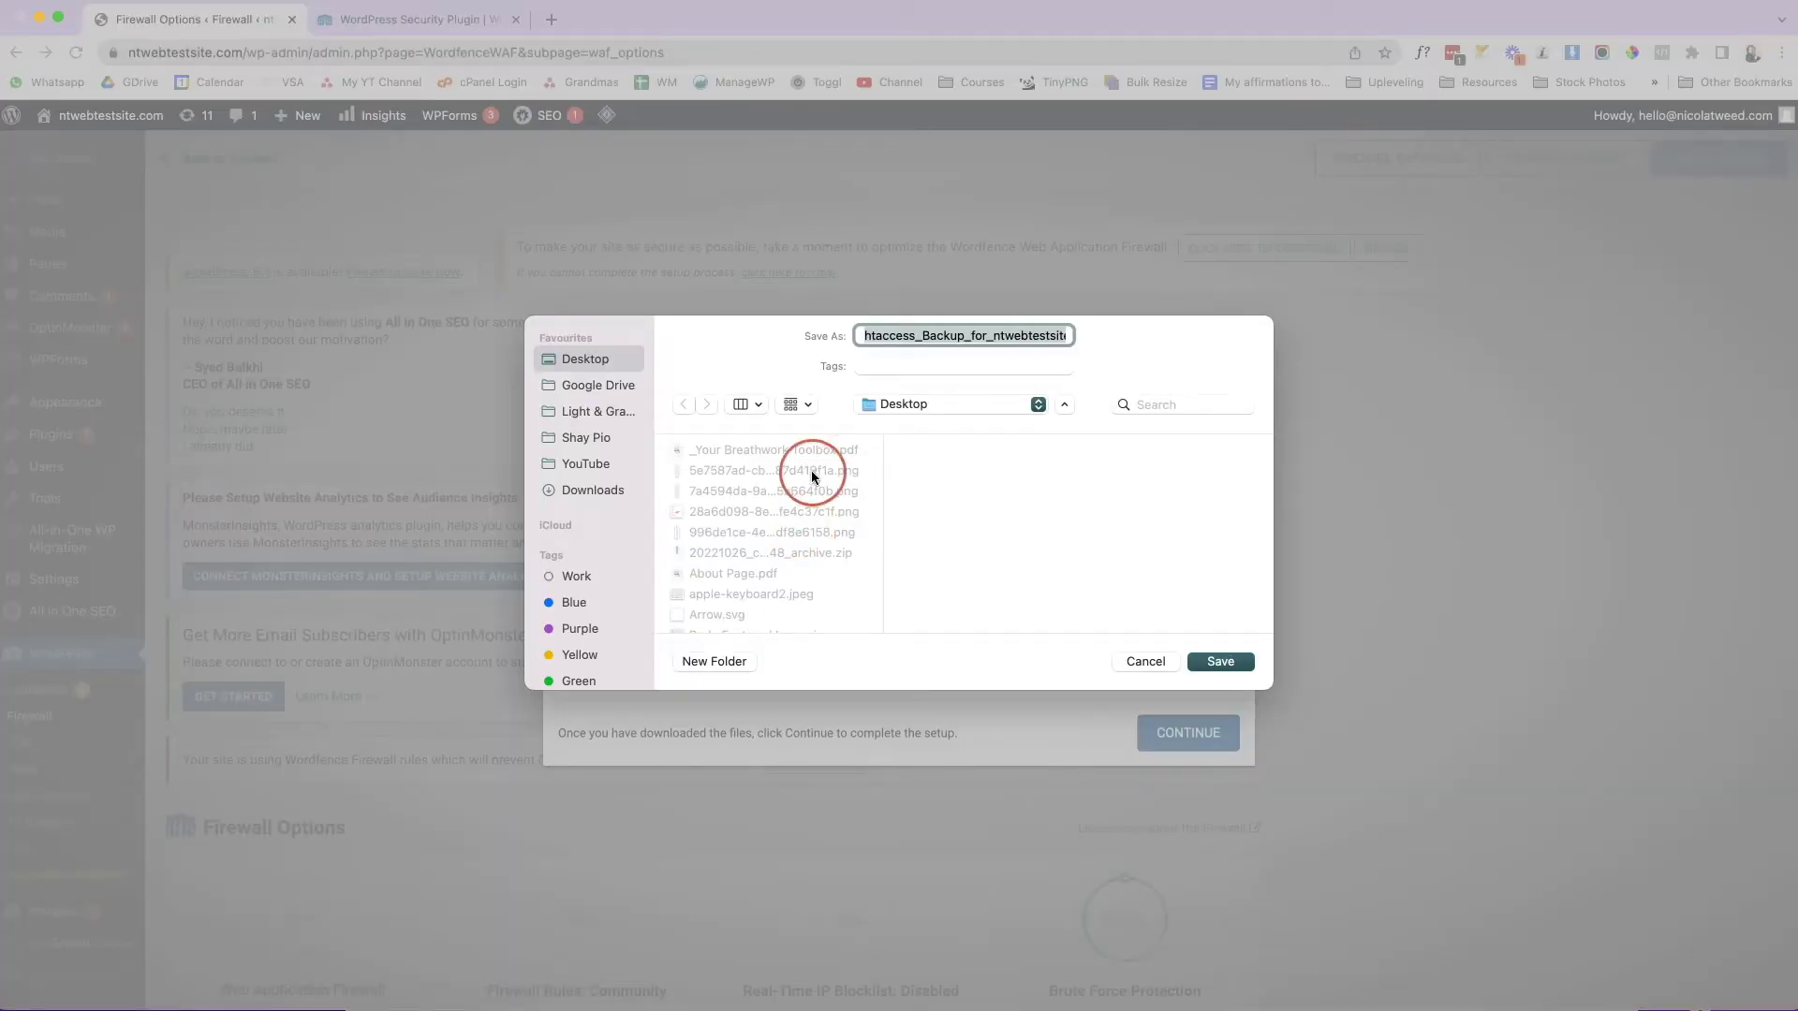
pyautogui.click(1220, 661)
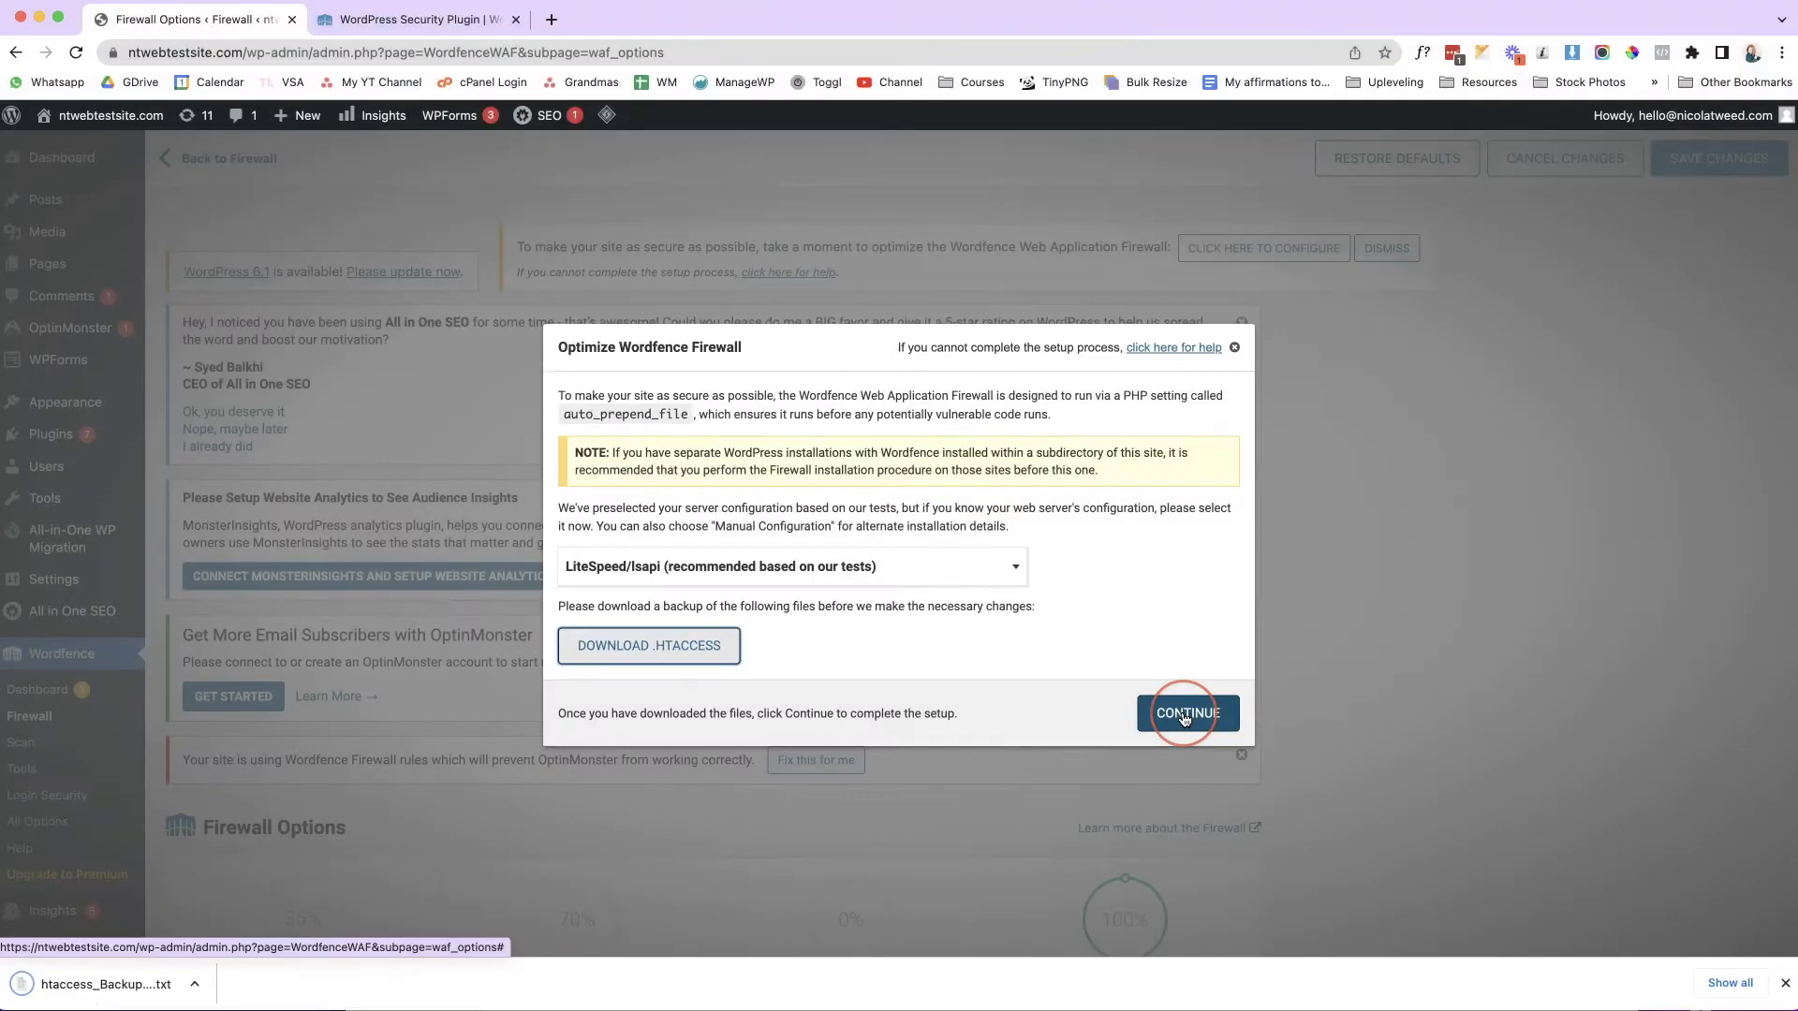
# Finish installing the optimized firewall, close the success message, and return to the Wordfence Dashboard.
pyautogui.click(1184, 716)
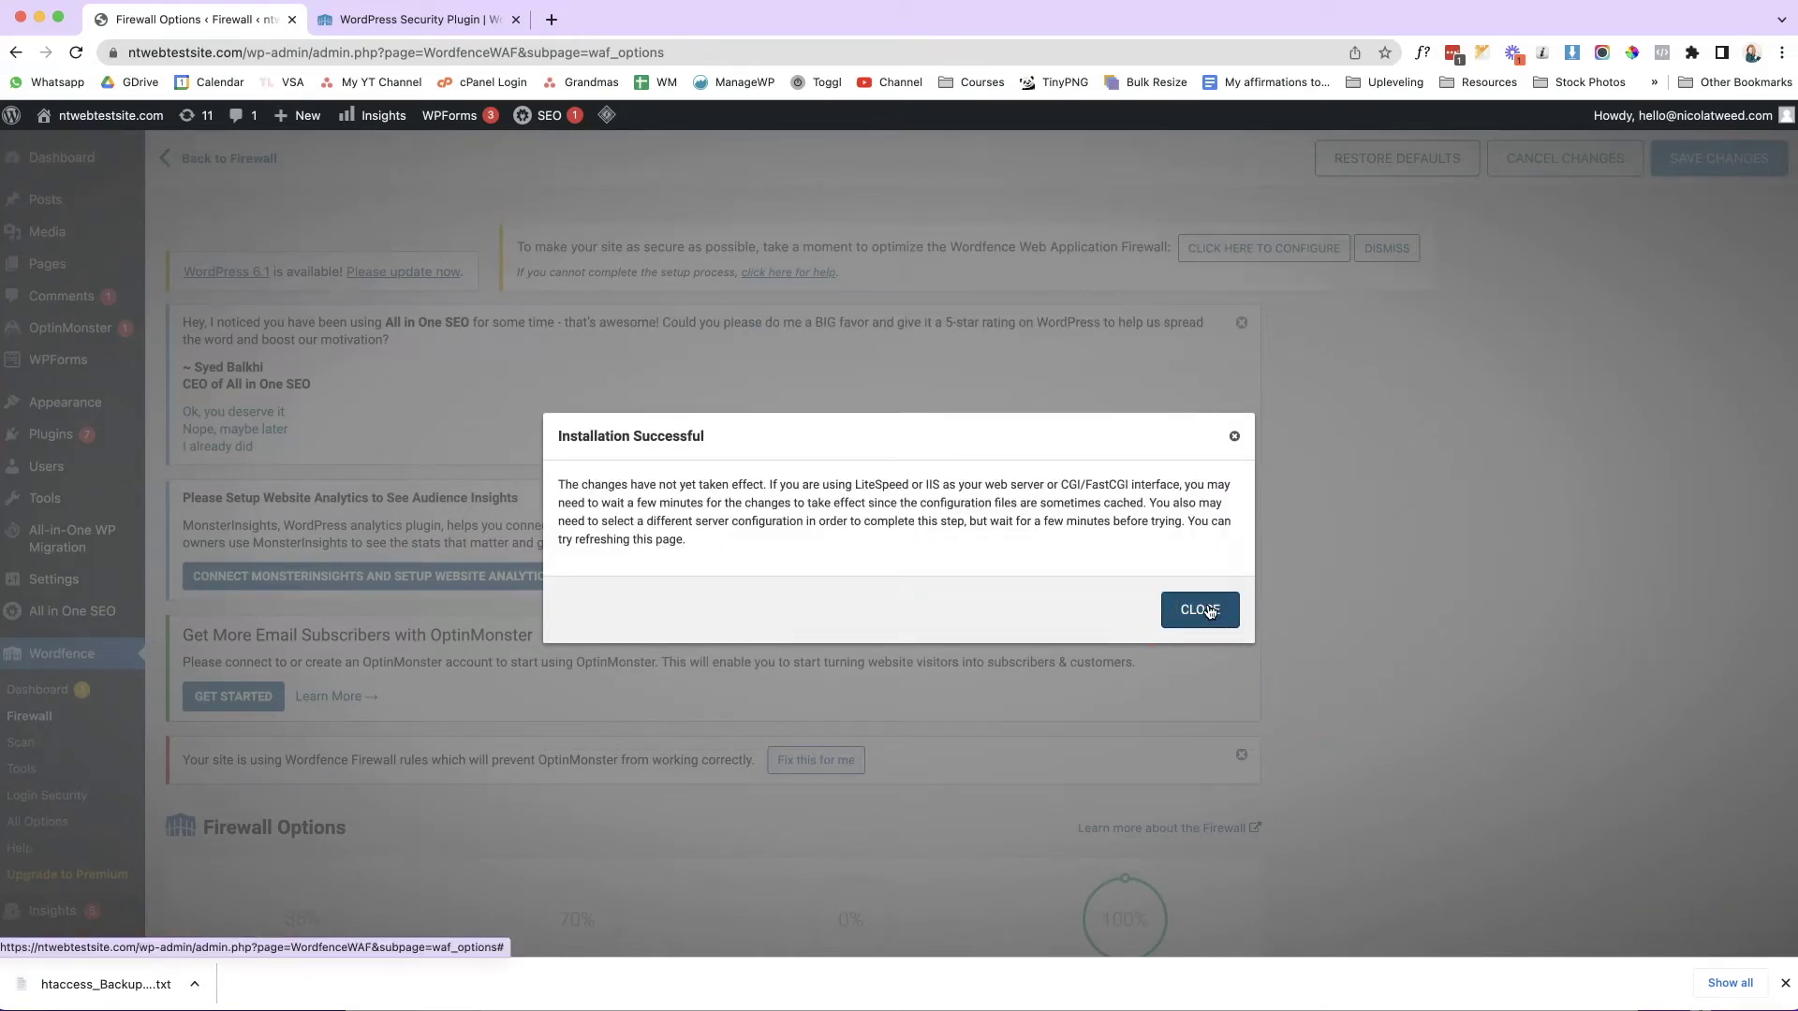
pyautogui.click(1112, 593)
pyautogui.click(683, 450)
pyautogui.click(1145, 611)
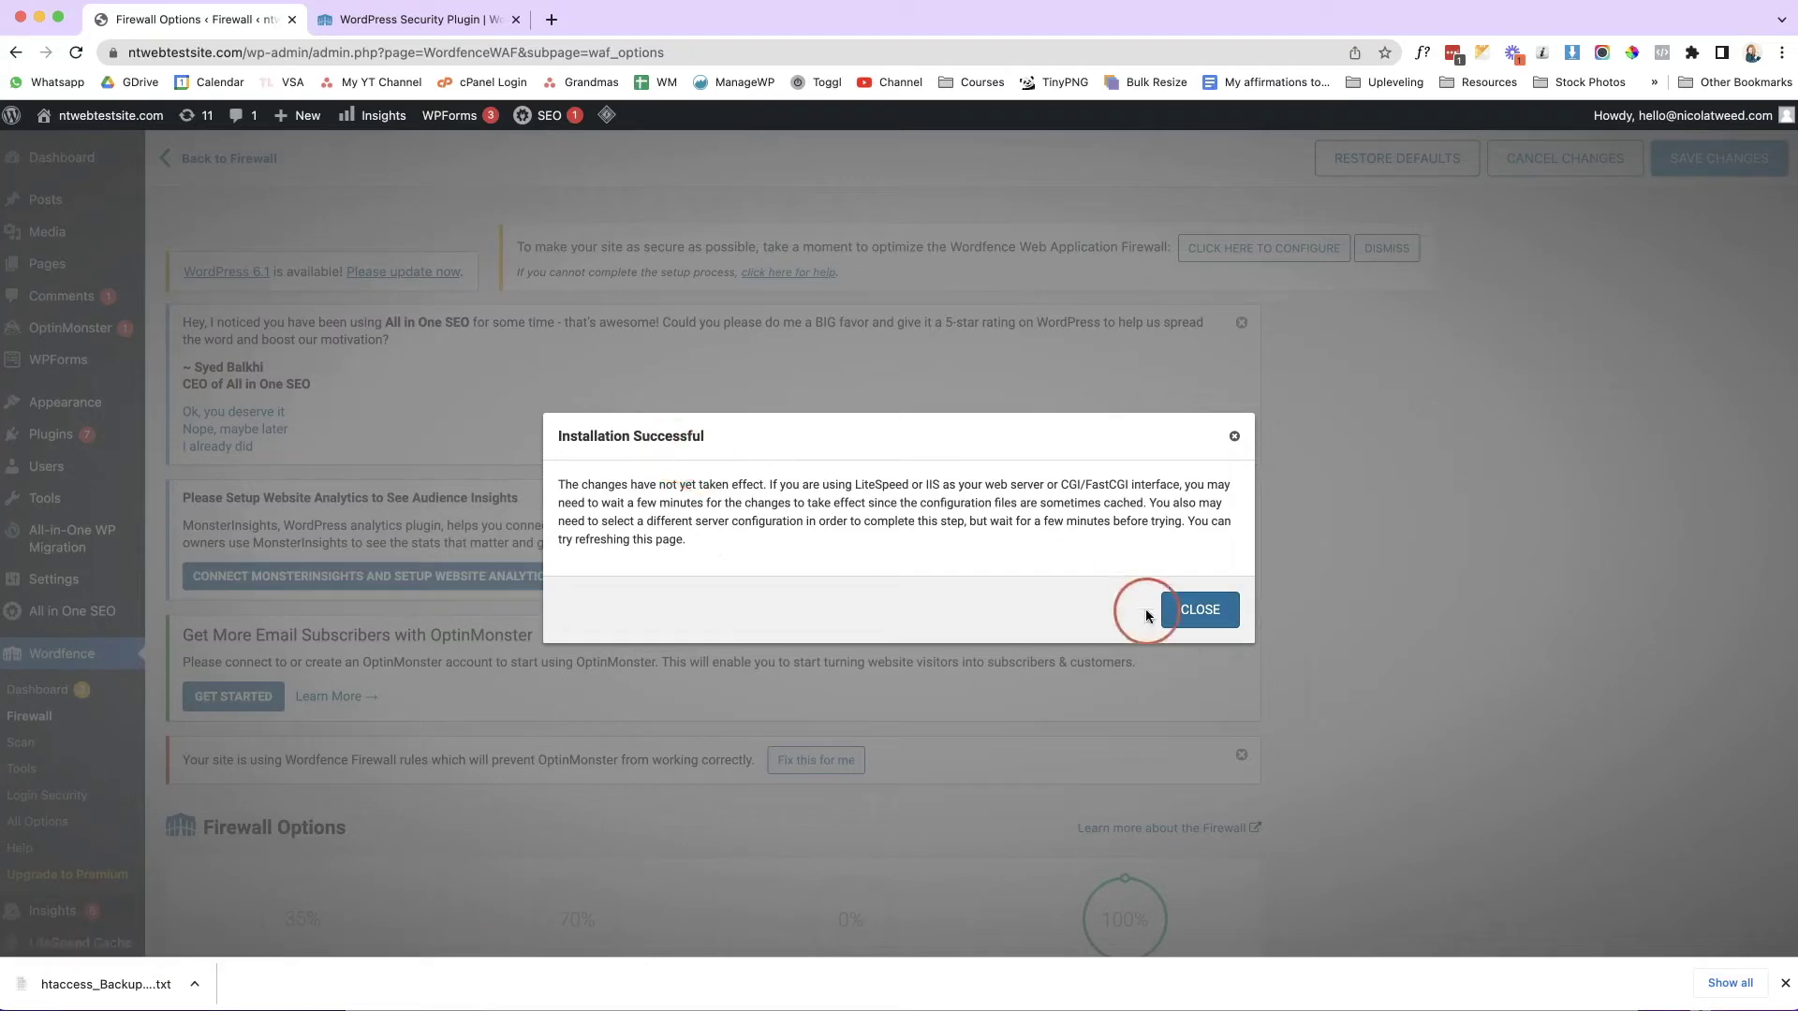
pyautogui.click(1179, 618)
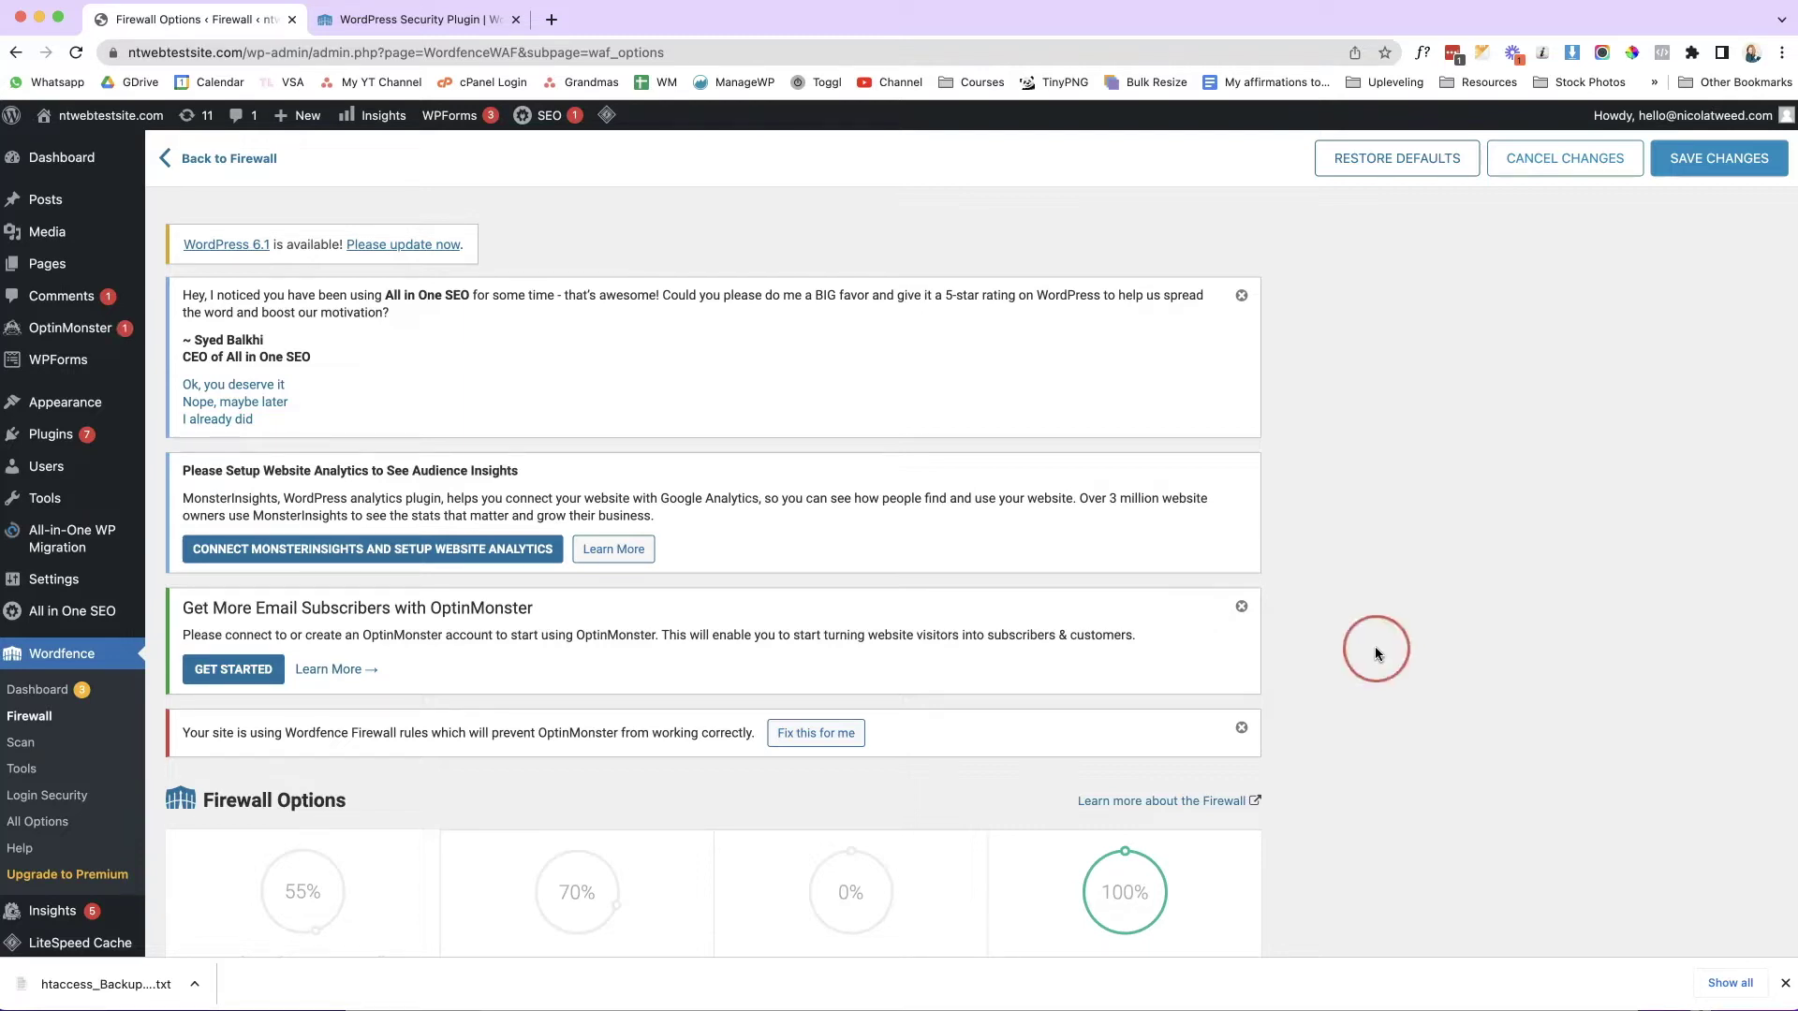
pyautogui.click(66, 691)
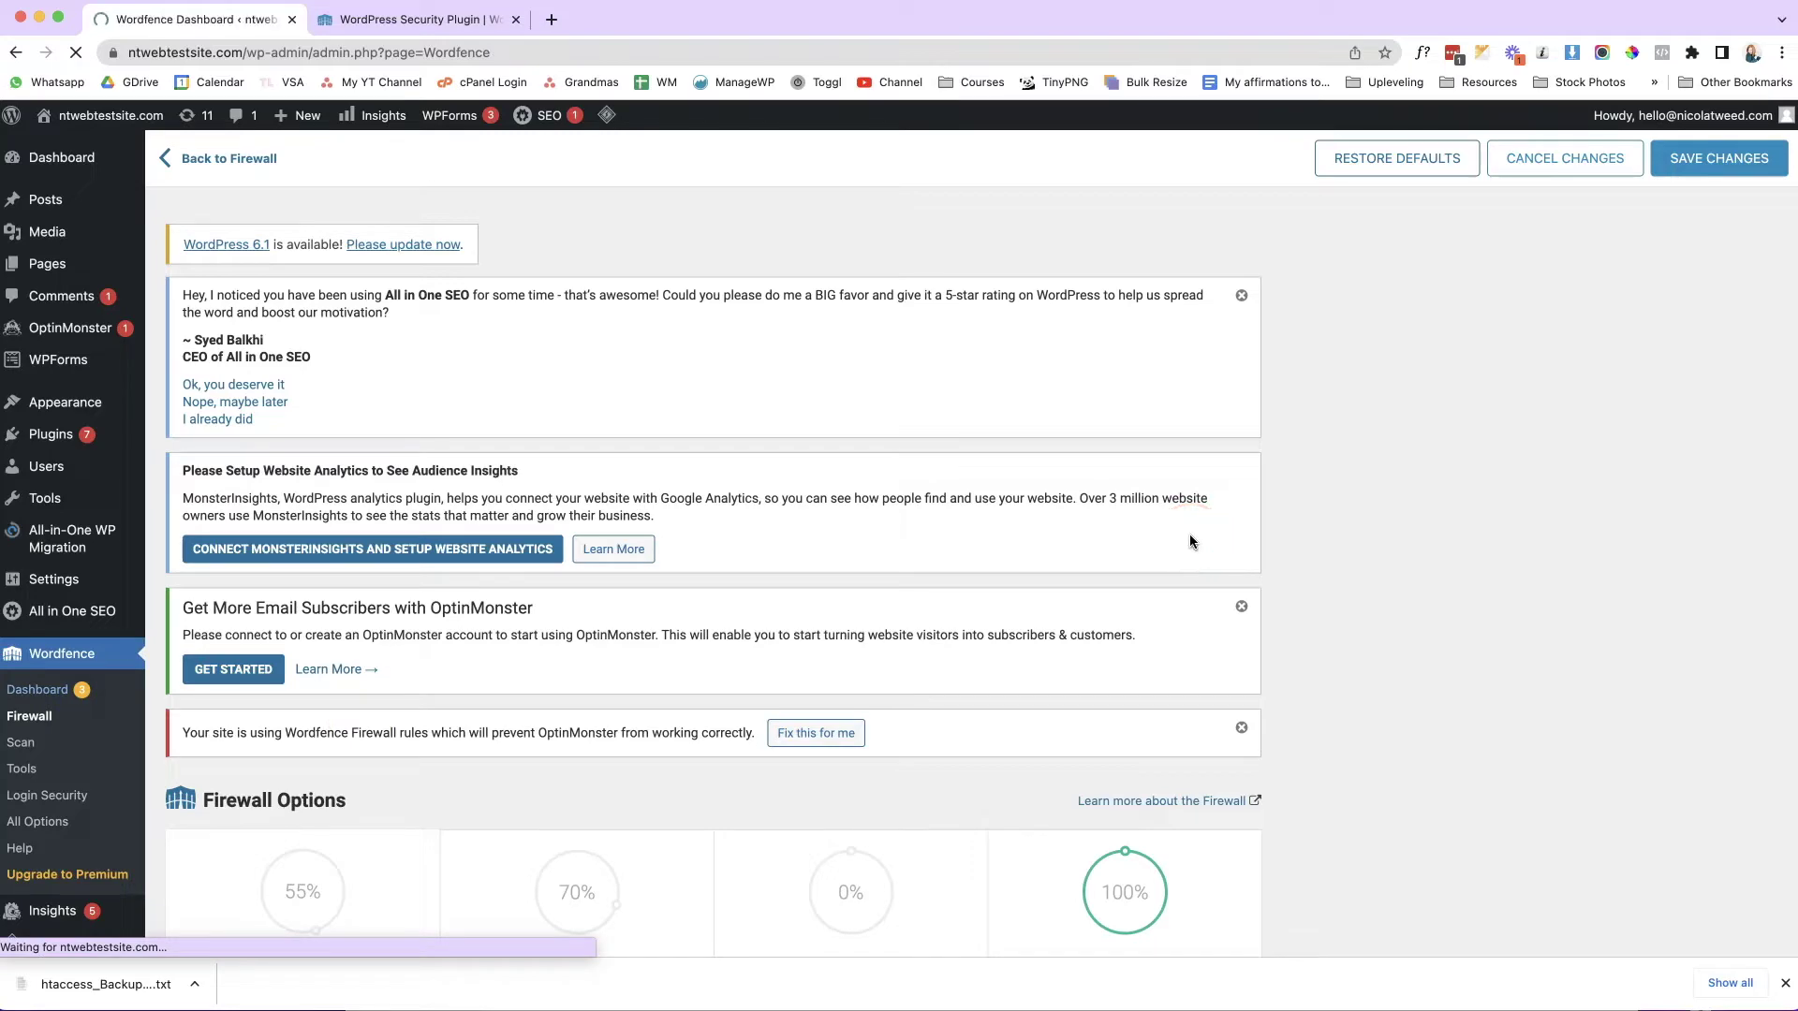
# Scroll the Wordfence Dashboard and open the Wordfence Scan page.
pyautogui.scroll(-3, 1345, 571)
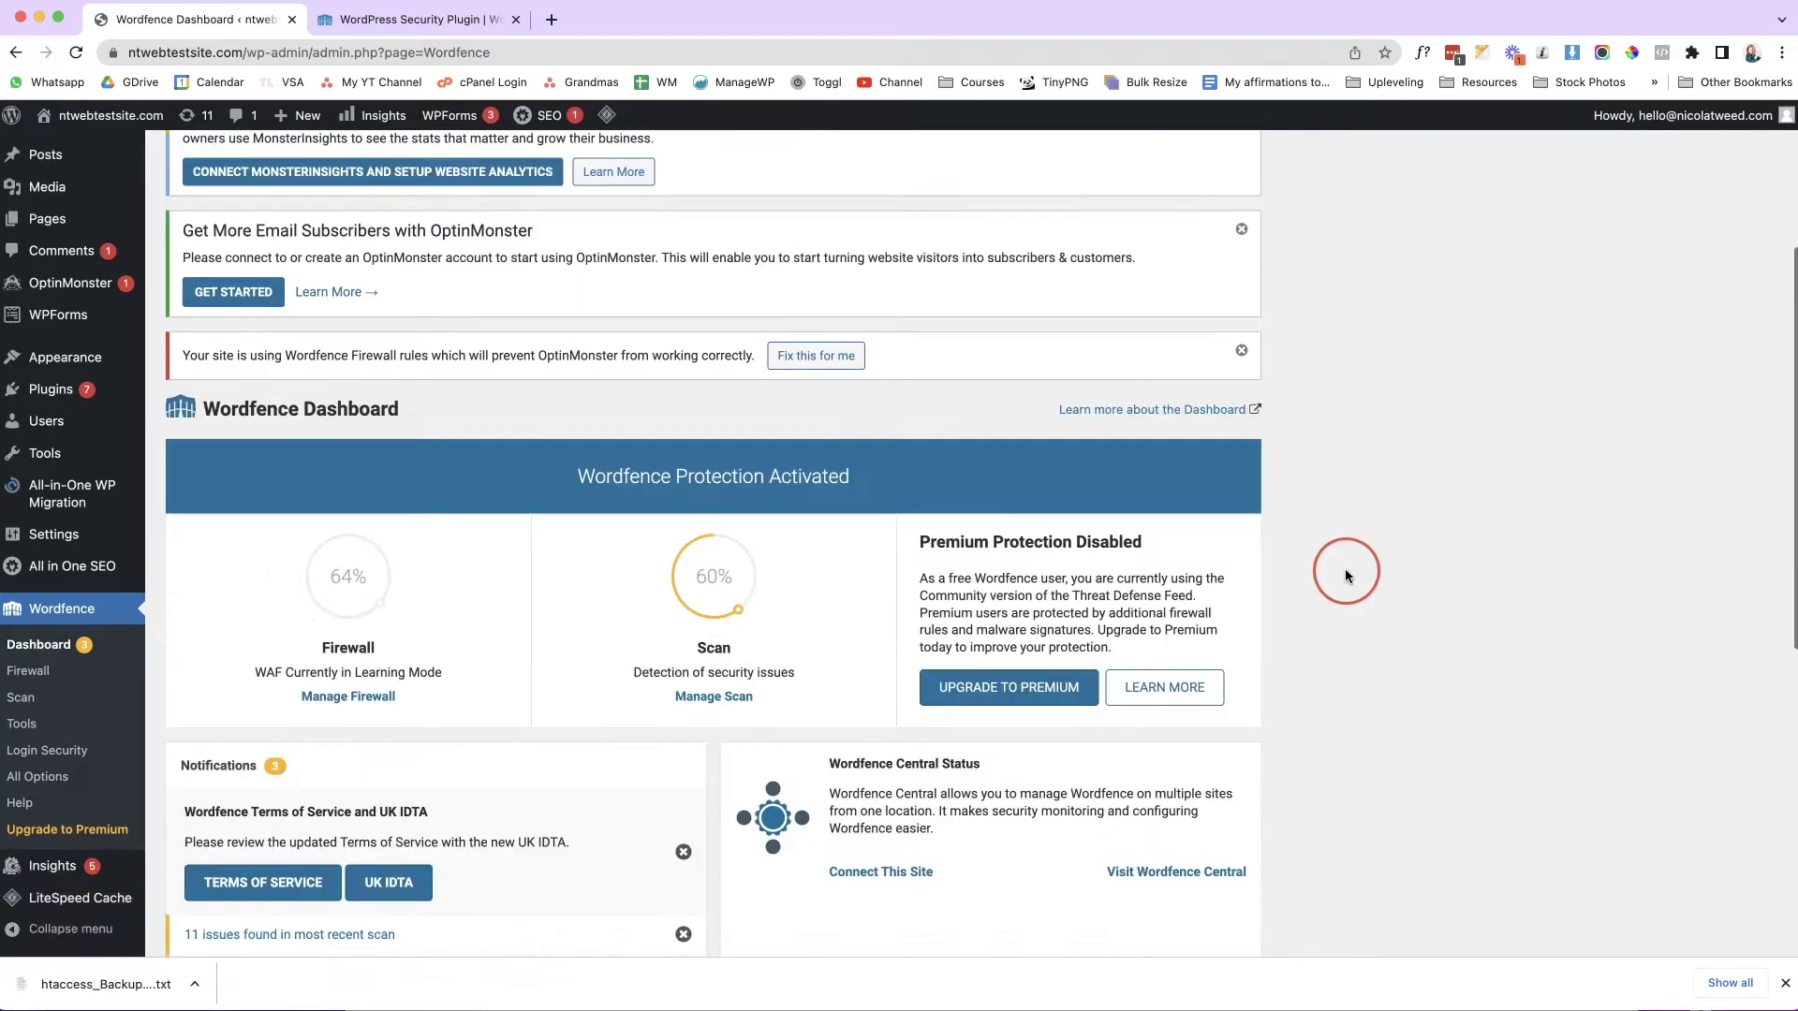
pyautogui.scroll(-5, 1345, 569)
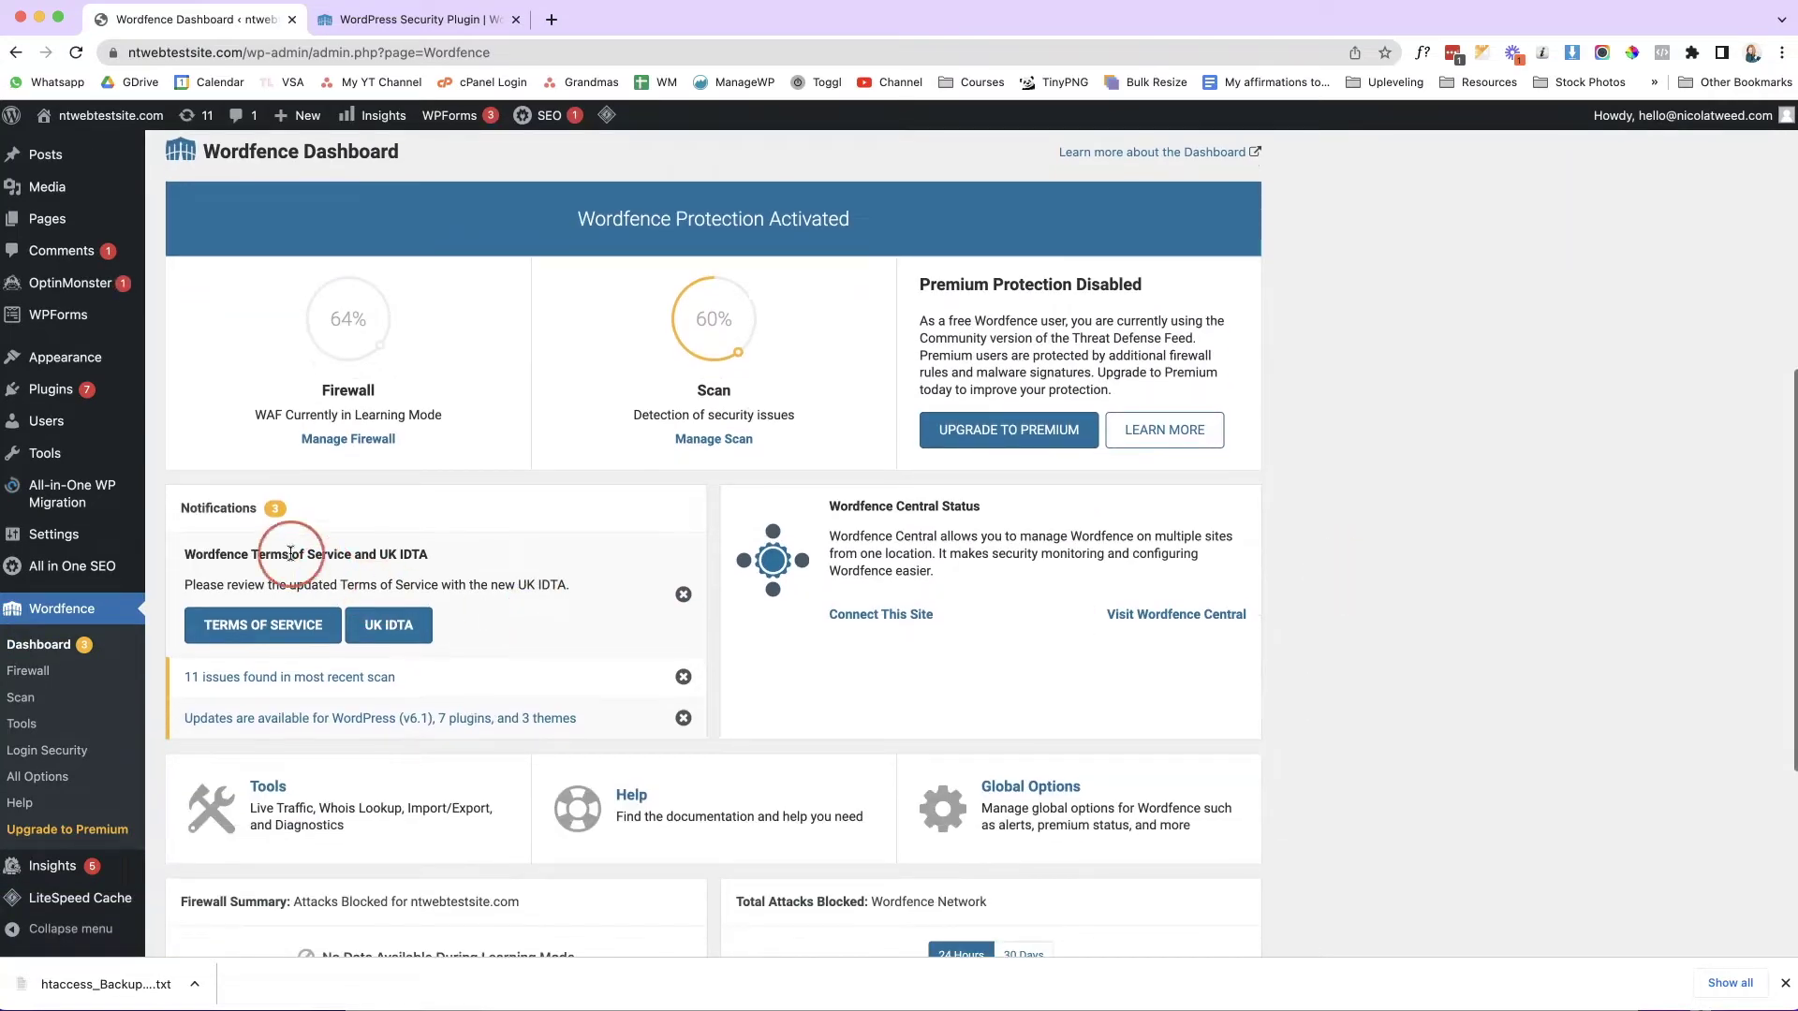
pyautogui.scroll(-5, 1217, 674)
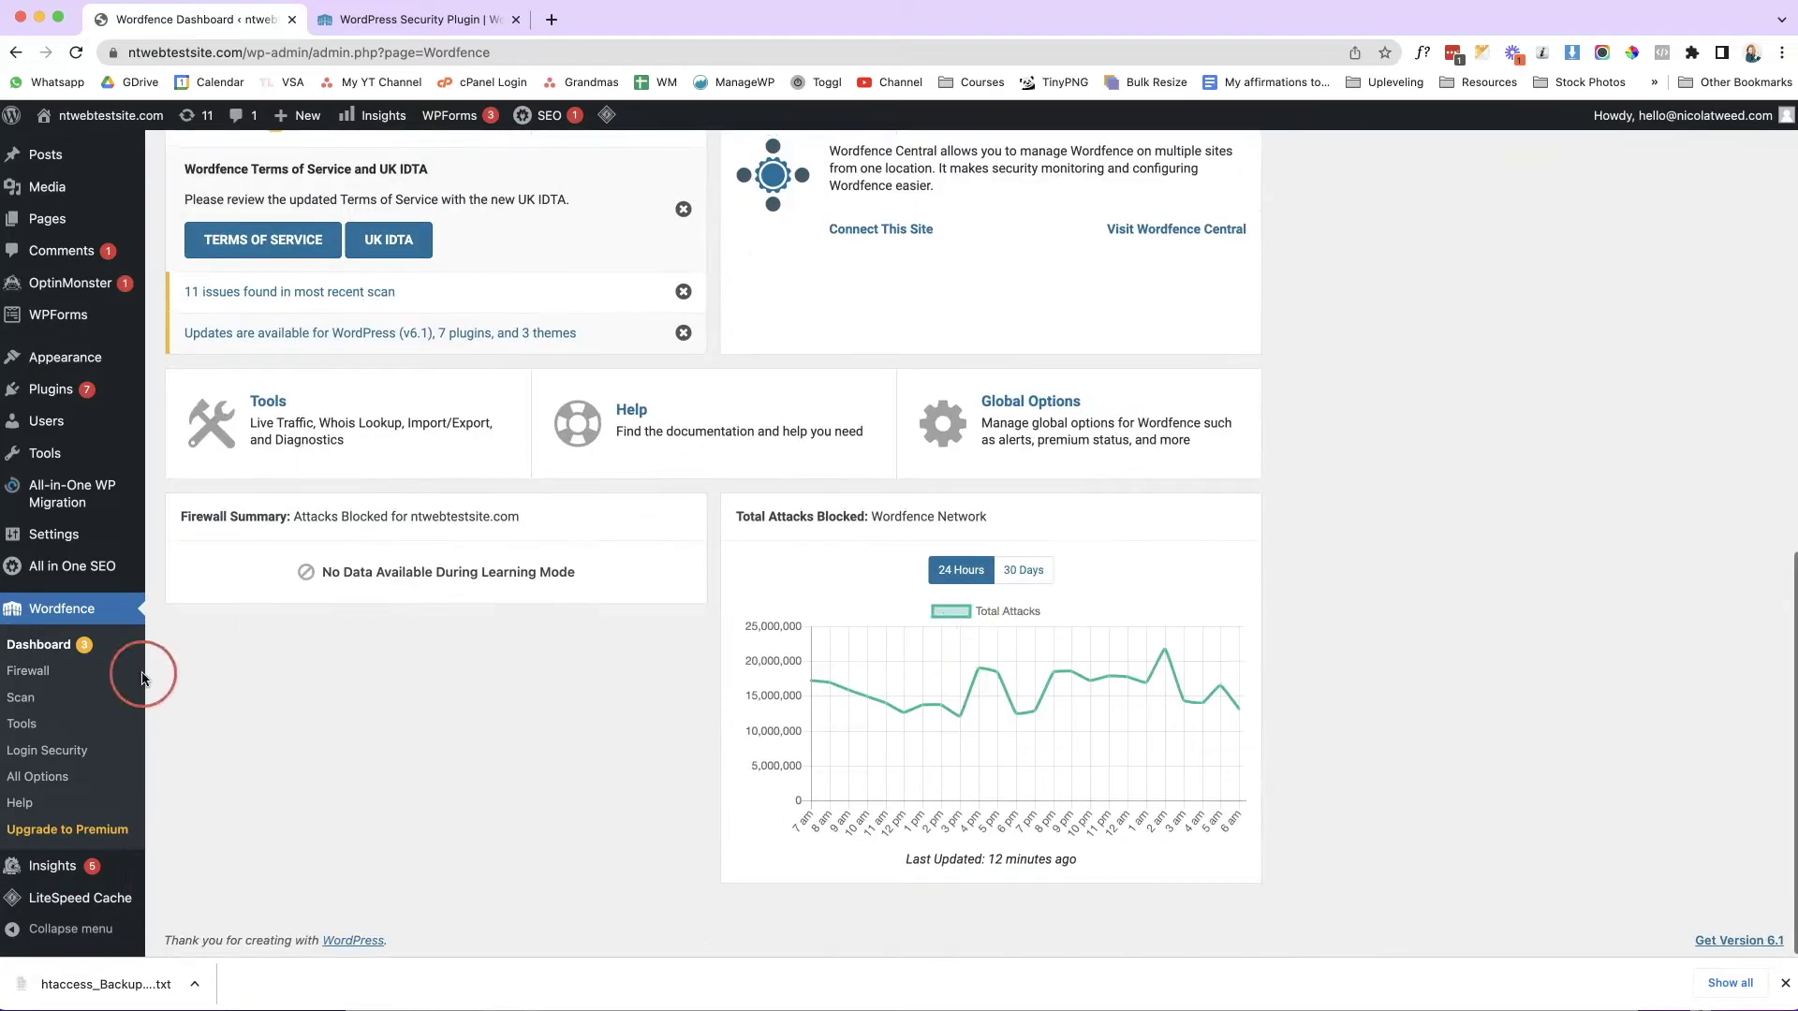
pyautogui.click(51, 699)
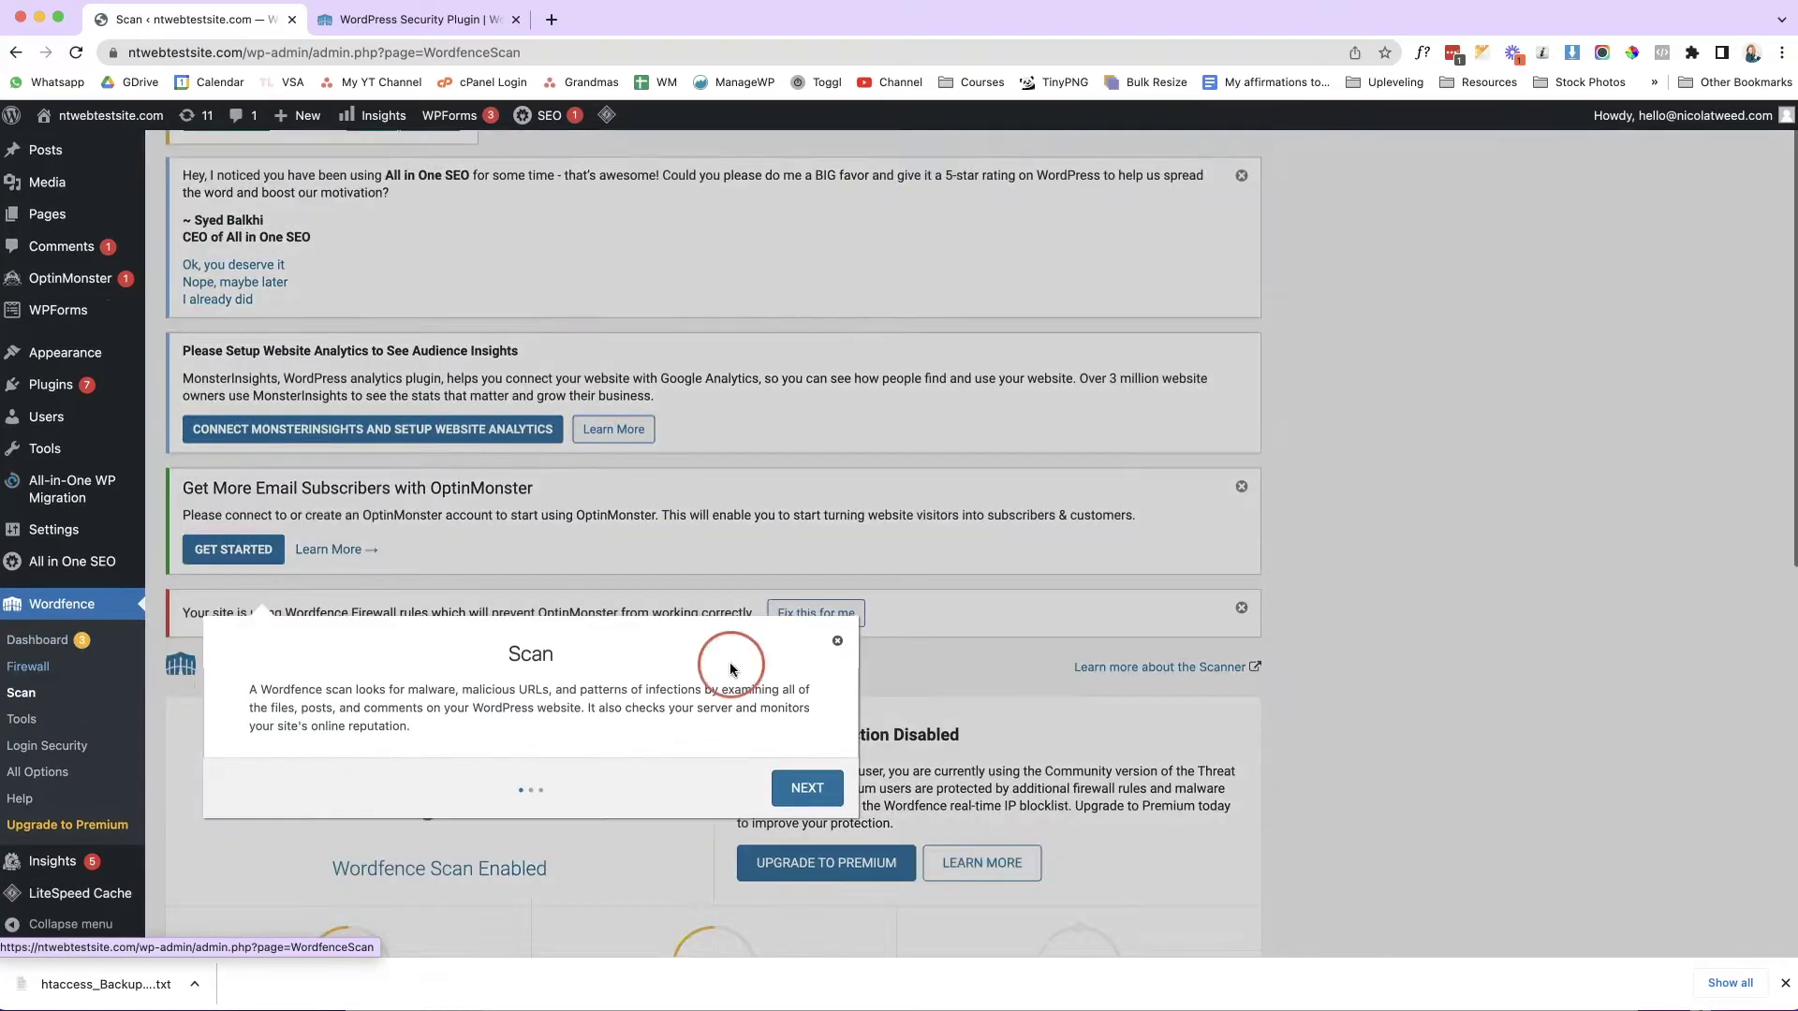
# Review the 11 scan results, then switch to the Akismet website tab.
pyautogui.scroll(-10, 1473, 498)
pyautogui.scroll(-3, 1292, 529)
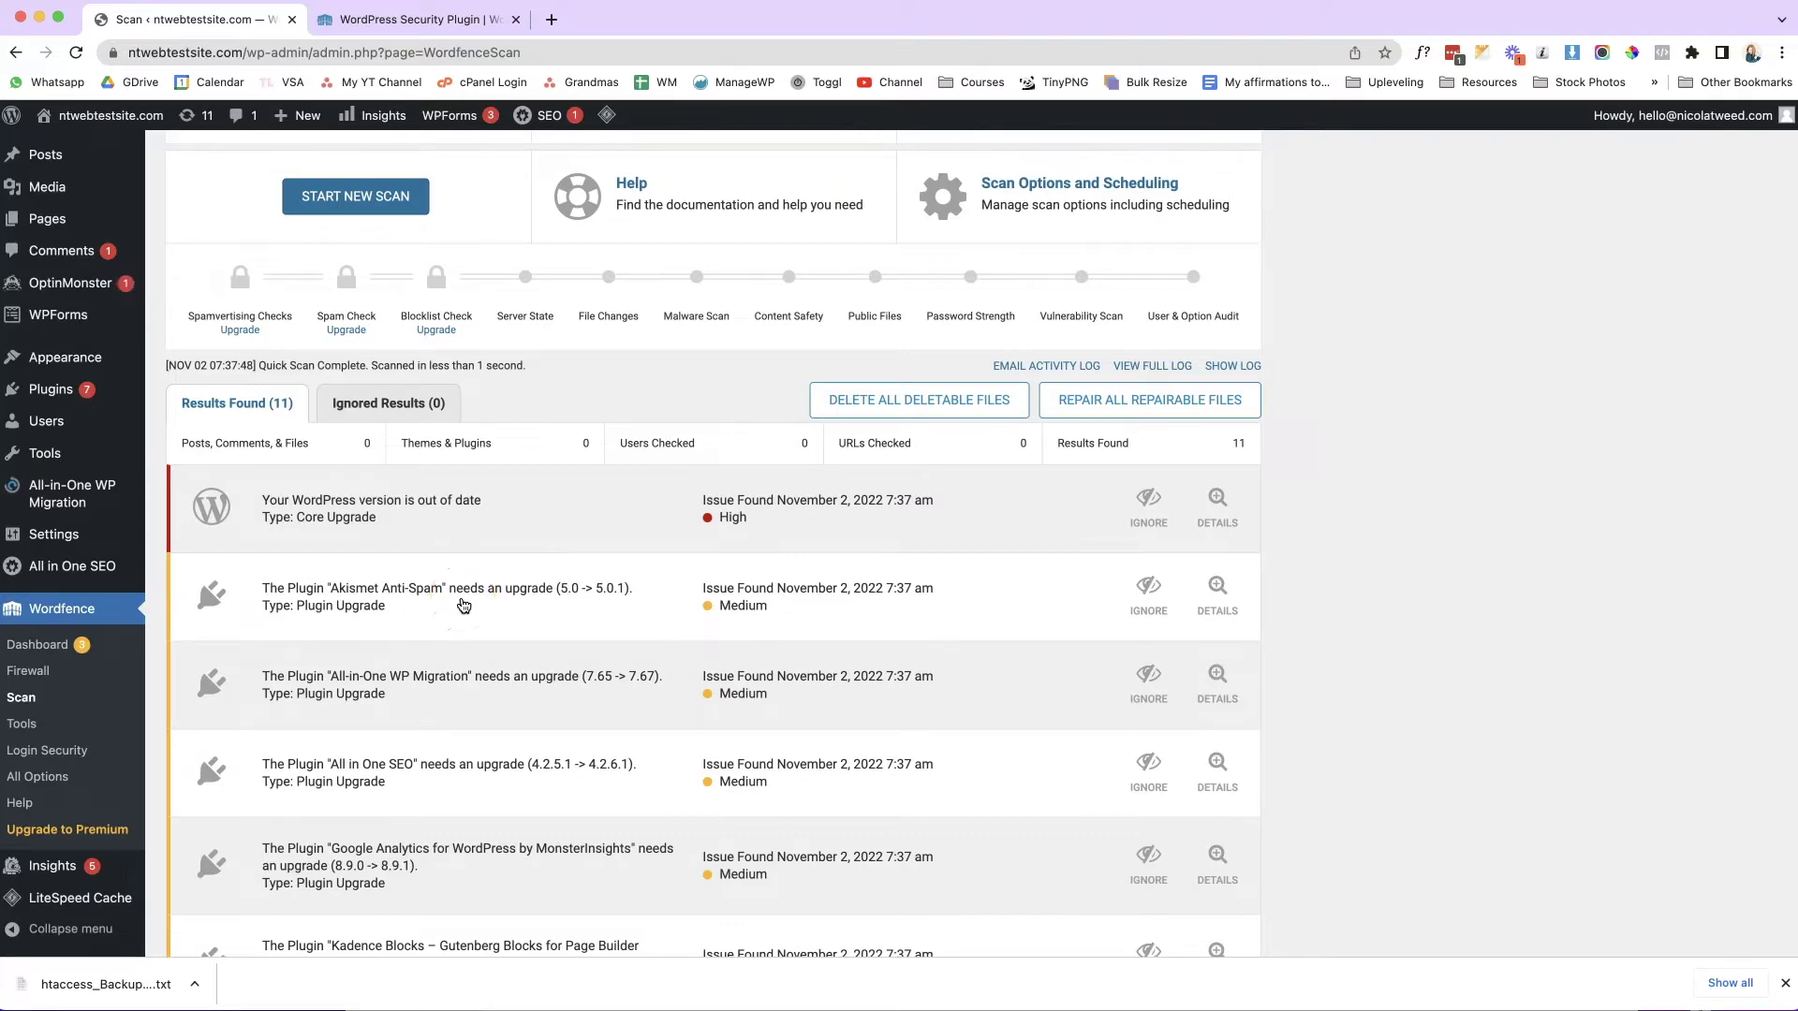
pyautogui.scroll(-1, 464, 606)
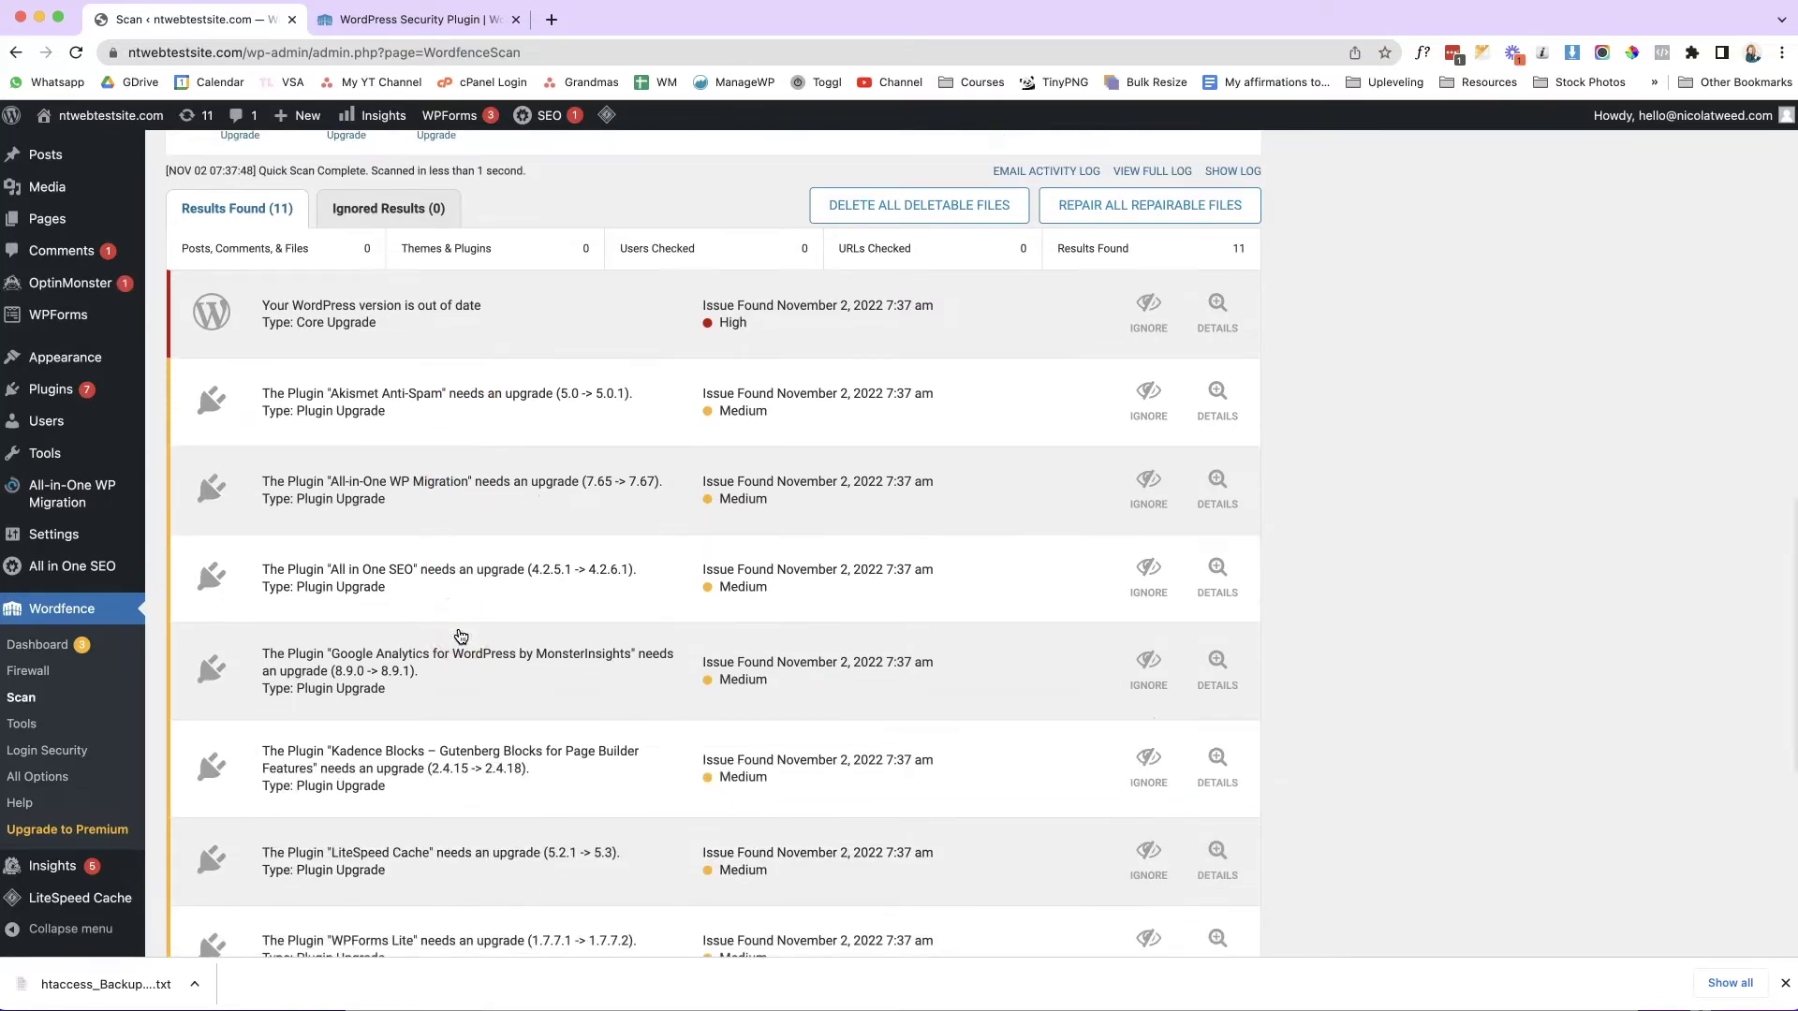
pyautogui.scroll(-3, 461, 635)
pyautogui.scroll(-3, 460, 636)
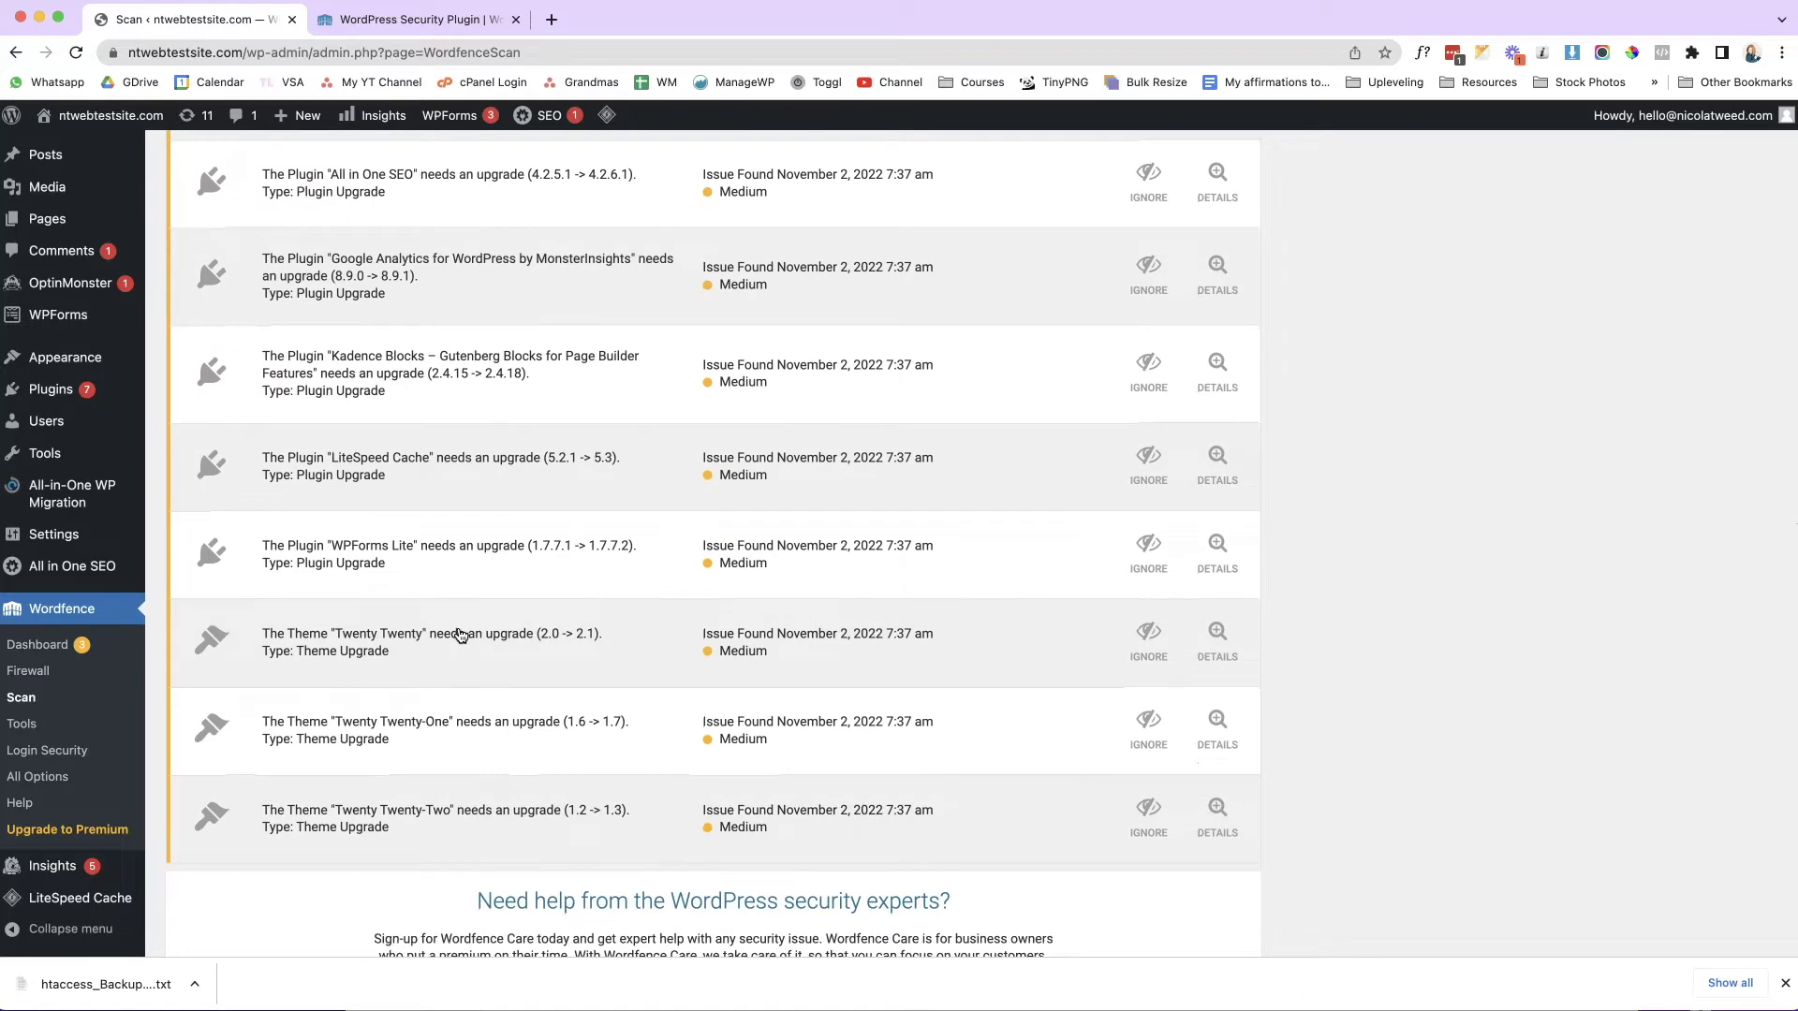
pyautogui.scroll(6, 461, 636)
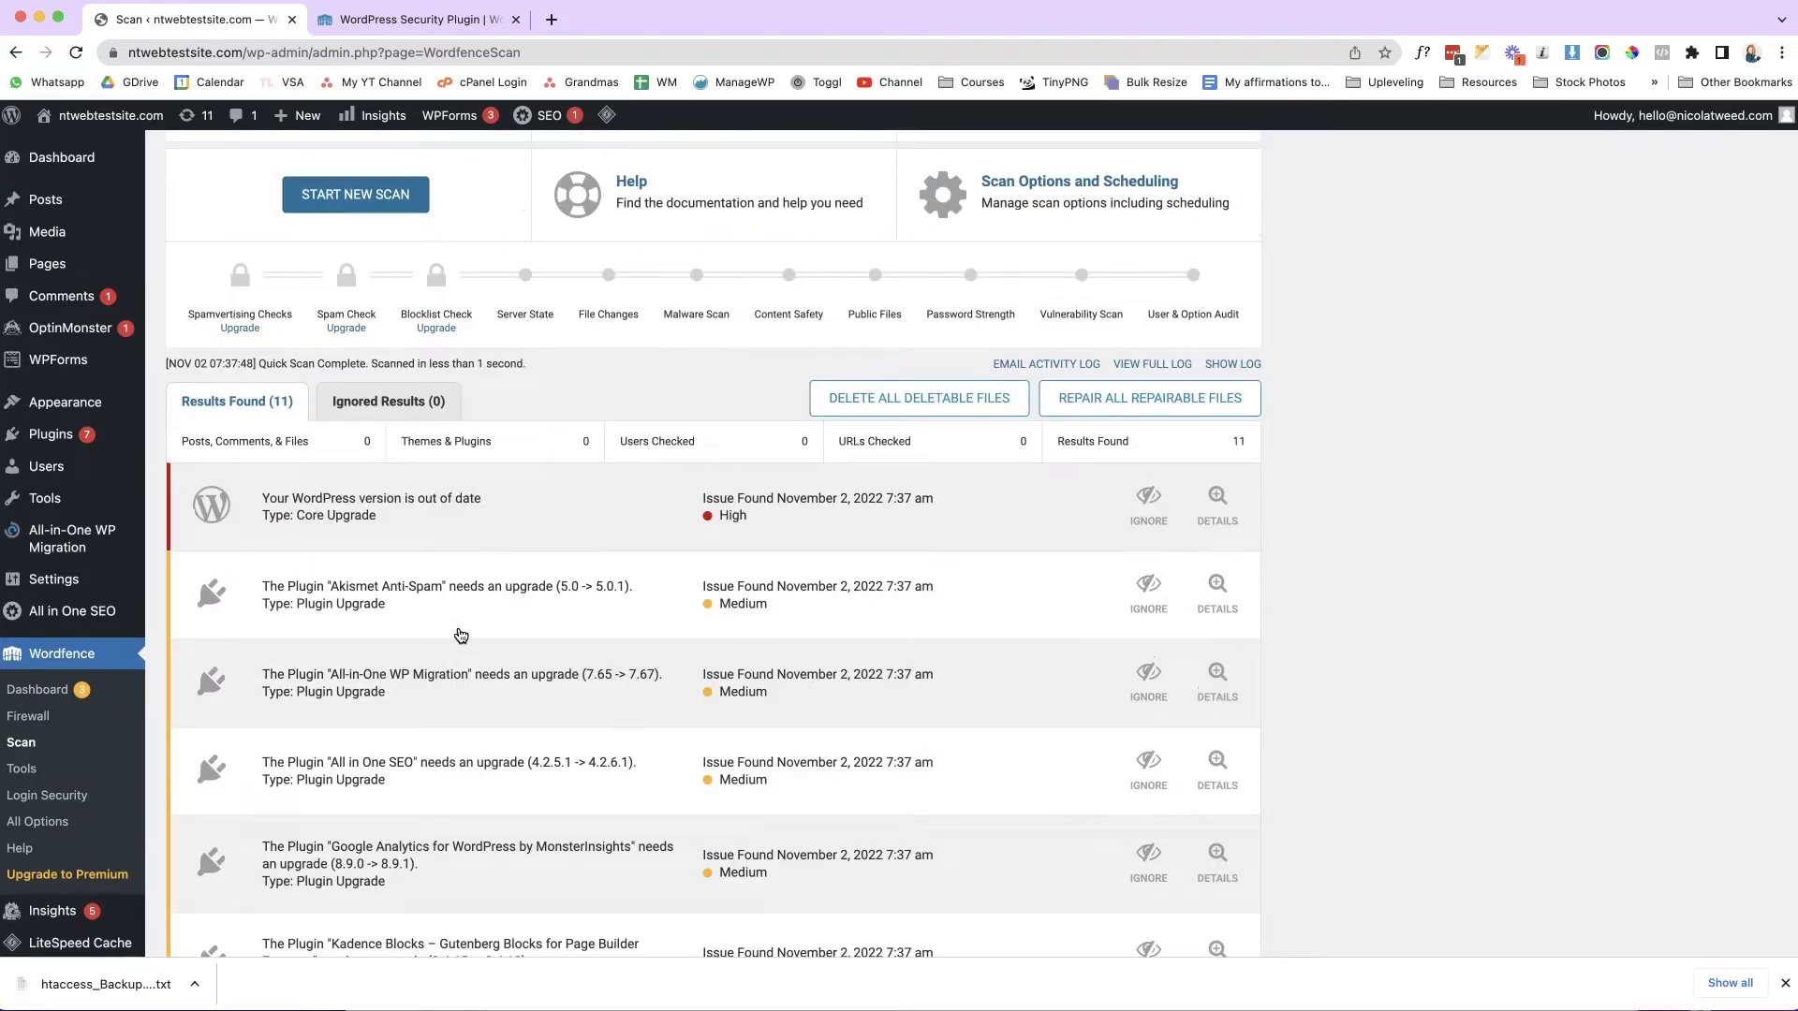
pyautogui.click(461, 636)
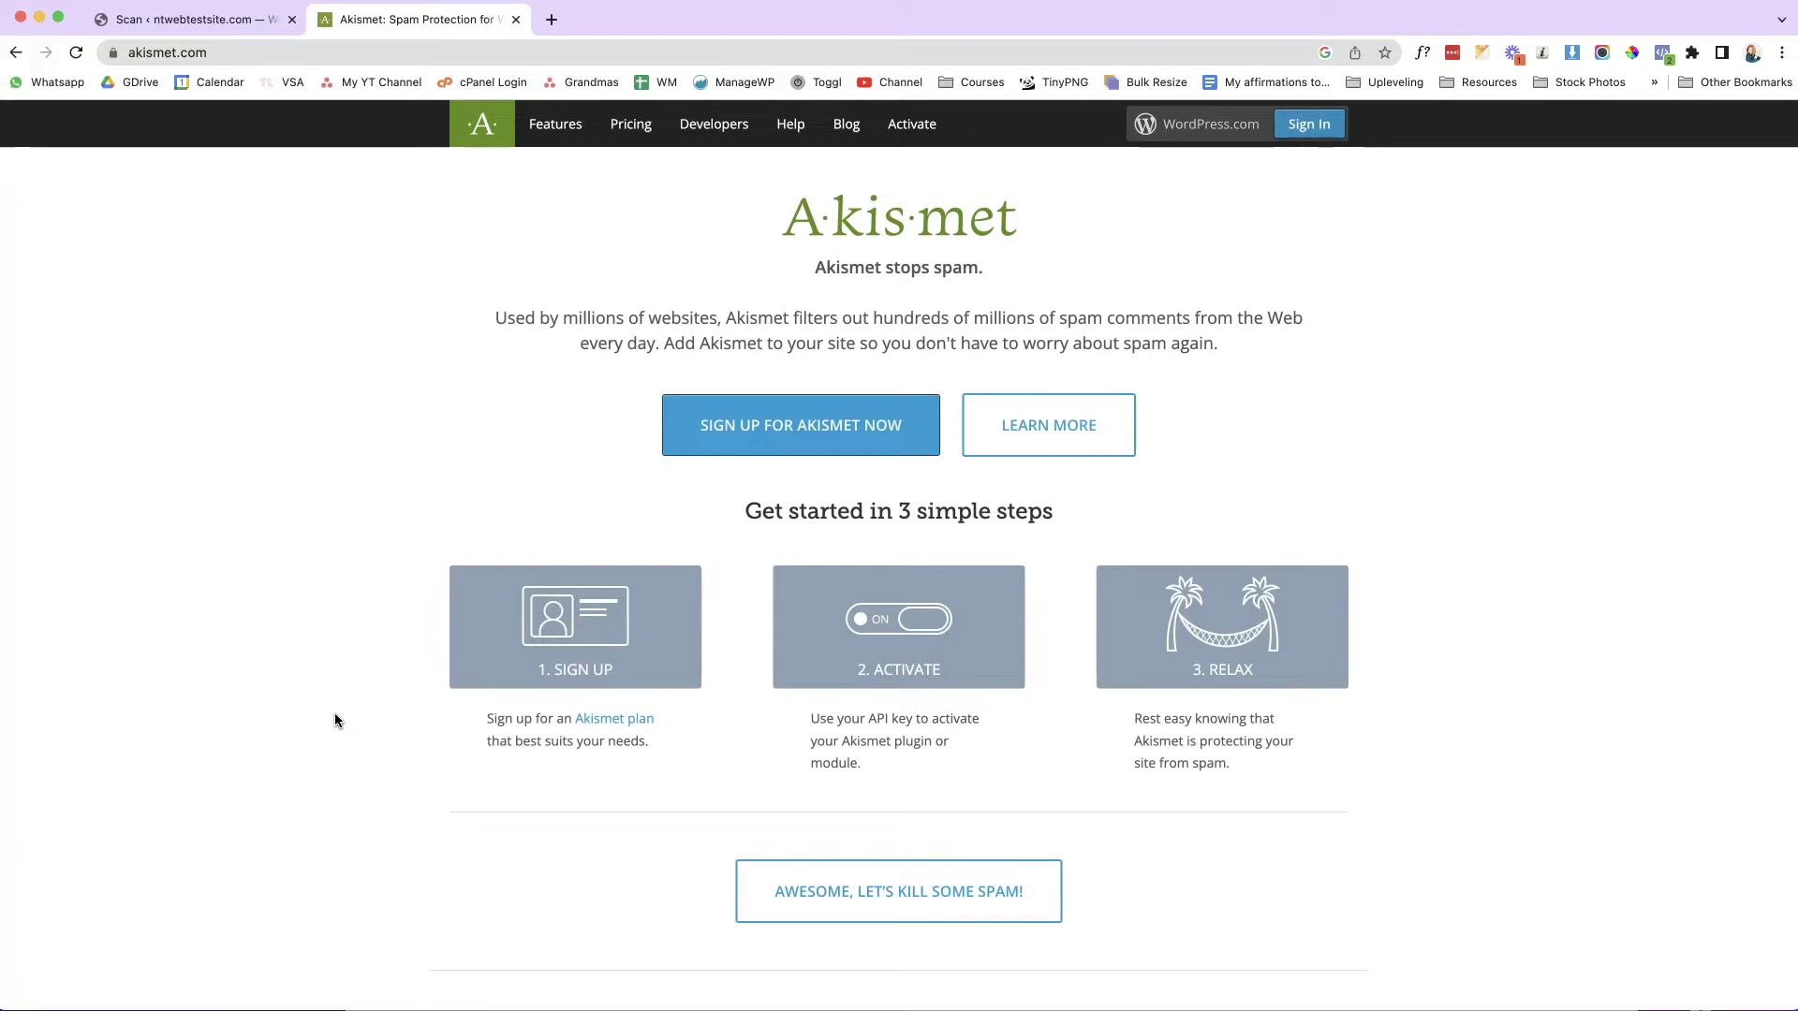
# Go back from the Akismet homepage to the Wordfence Scan results in WordPress.
pyautogui.click(246, 21)
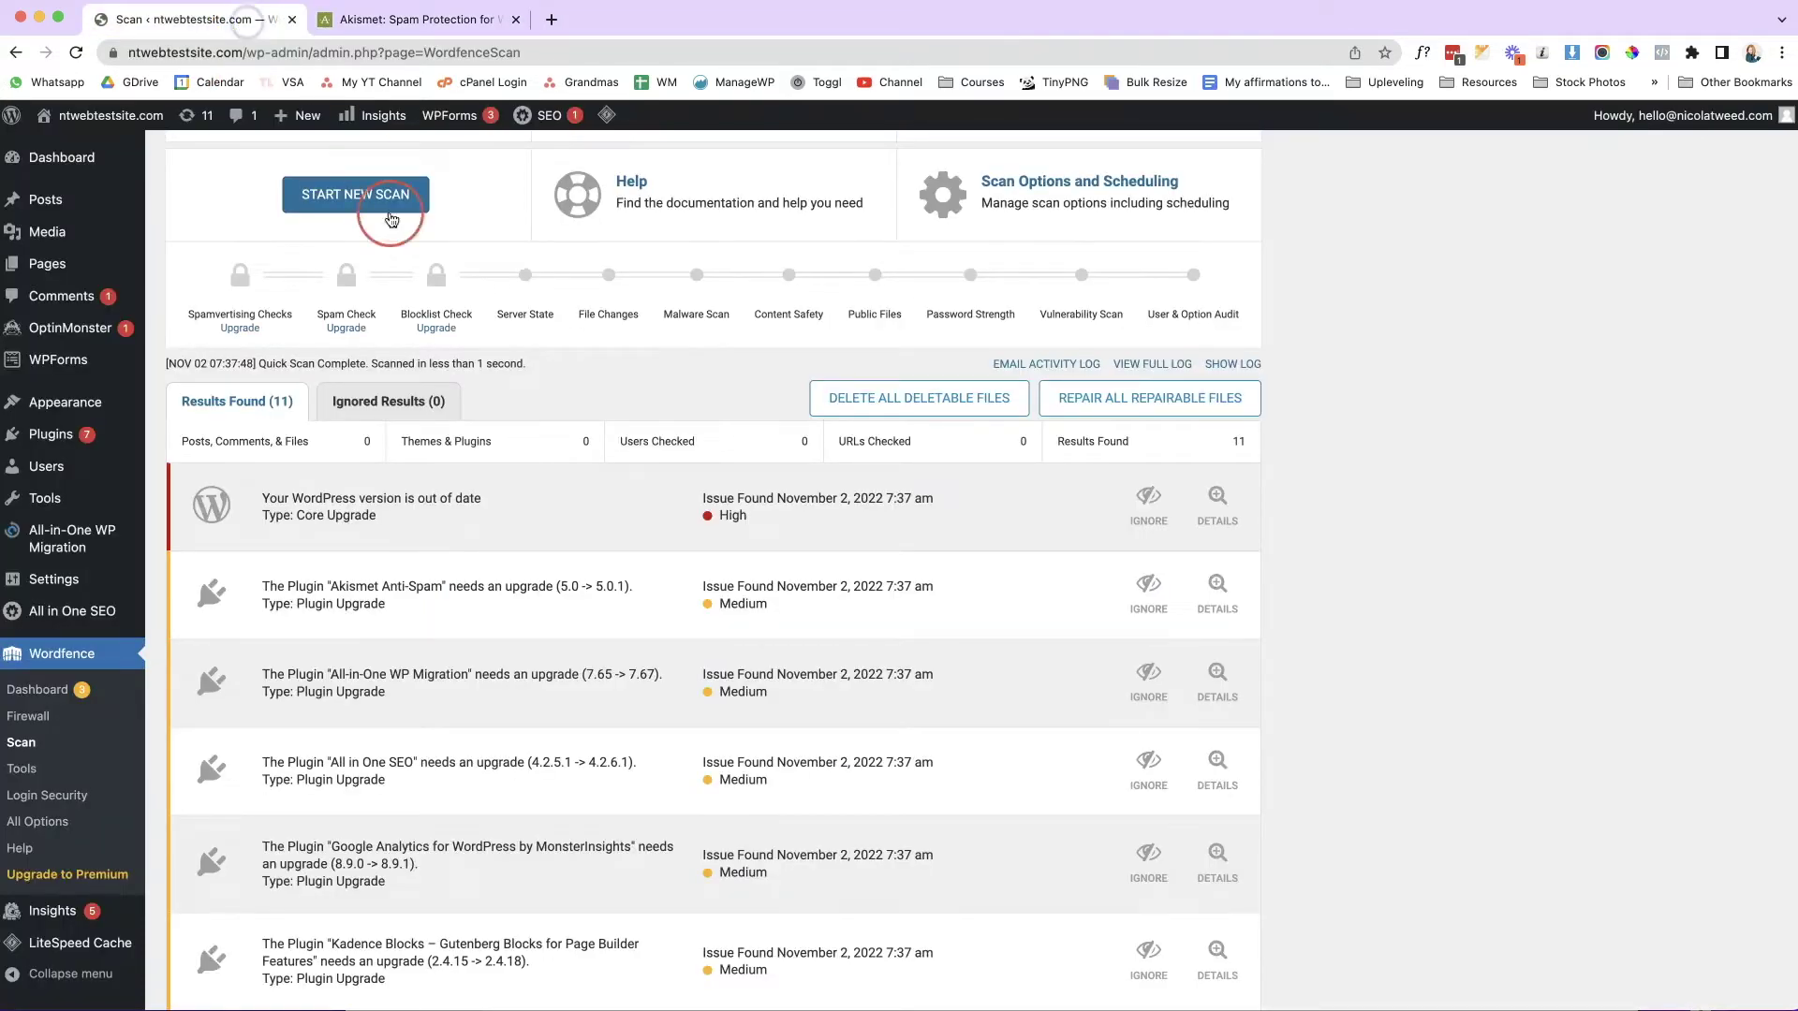
# Update Akismet Anti-Spam to 5.0.1, activate it, and begin Akismet account setup.
pyautogui.click(114, 437)
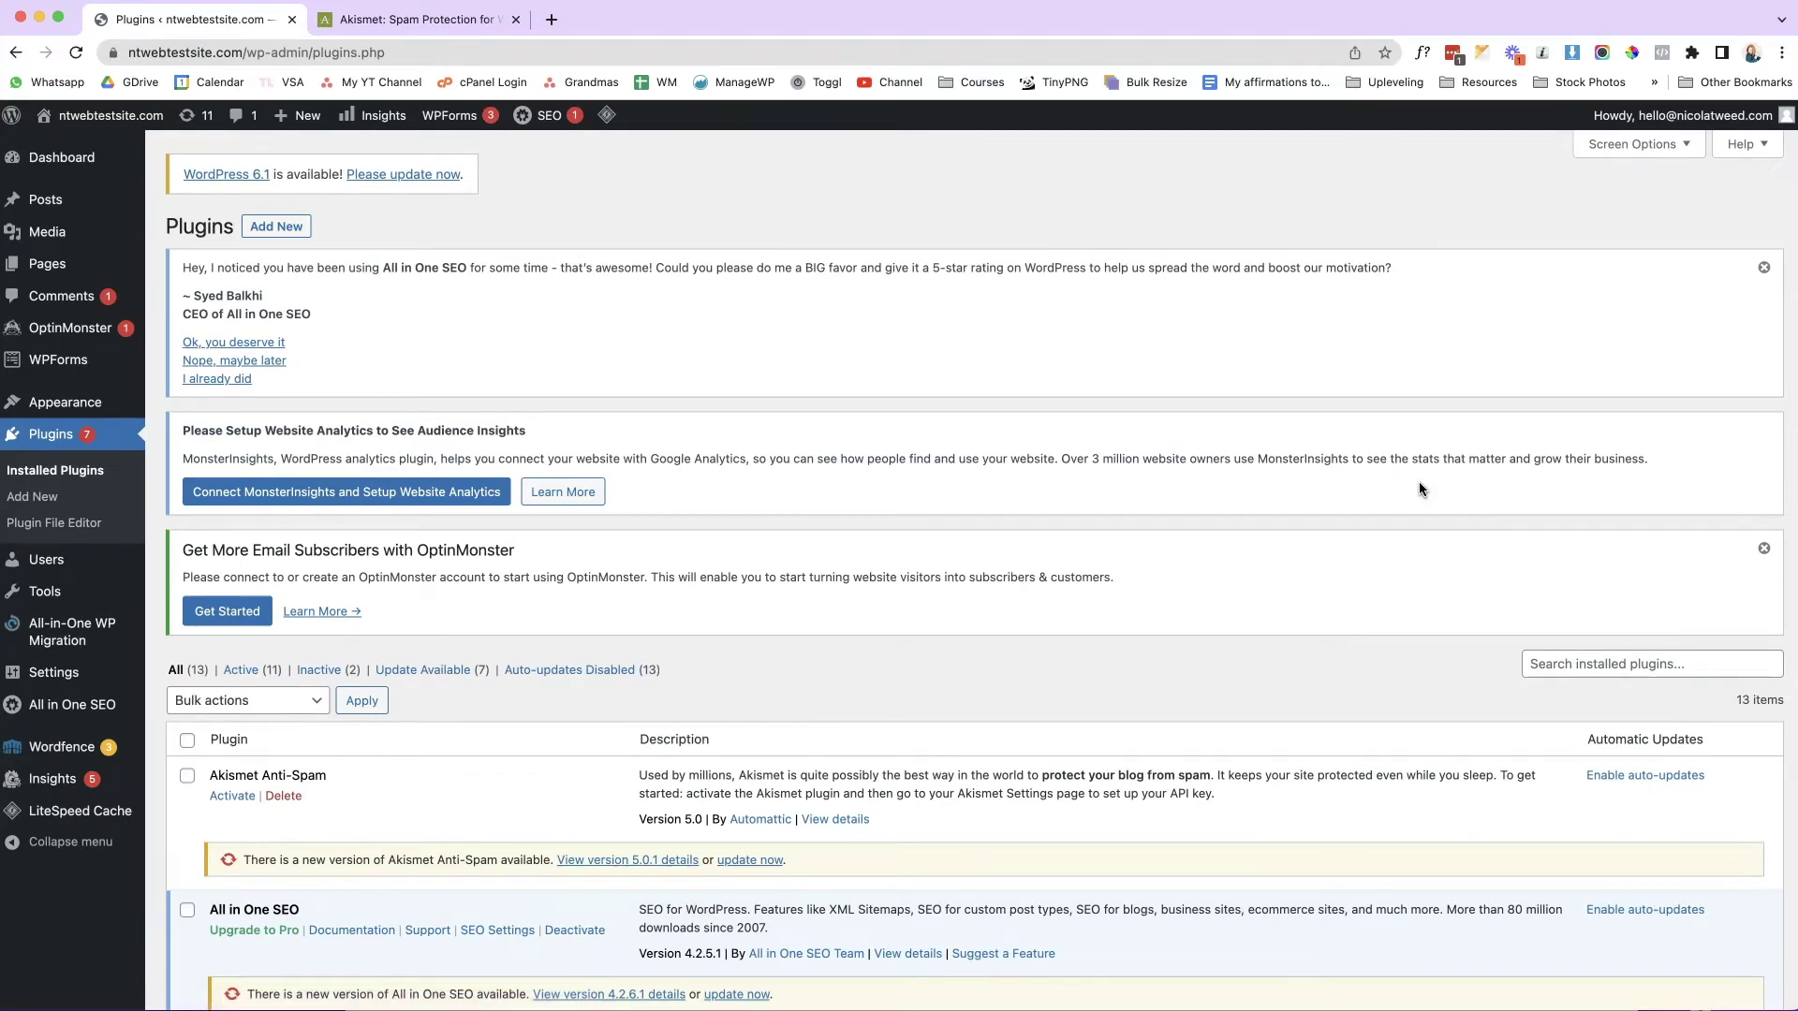
pyautogui.scroll(-3, 1059, 442)
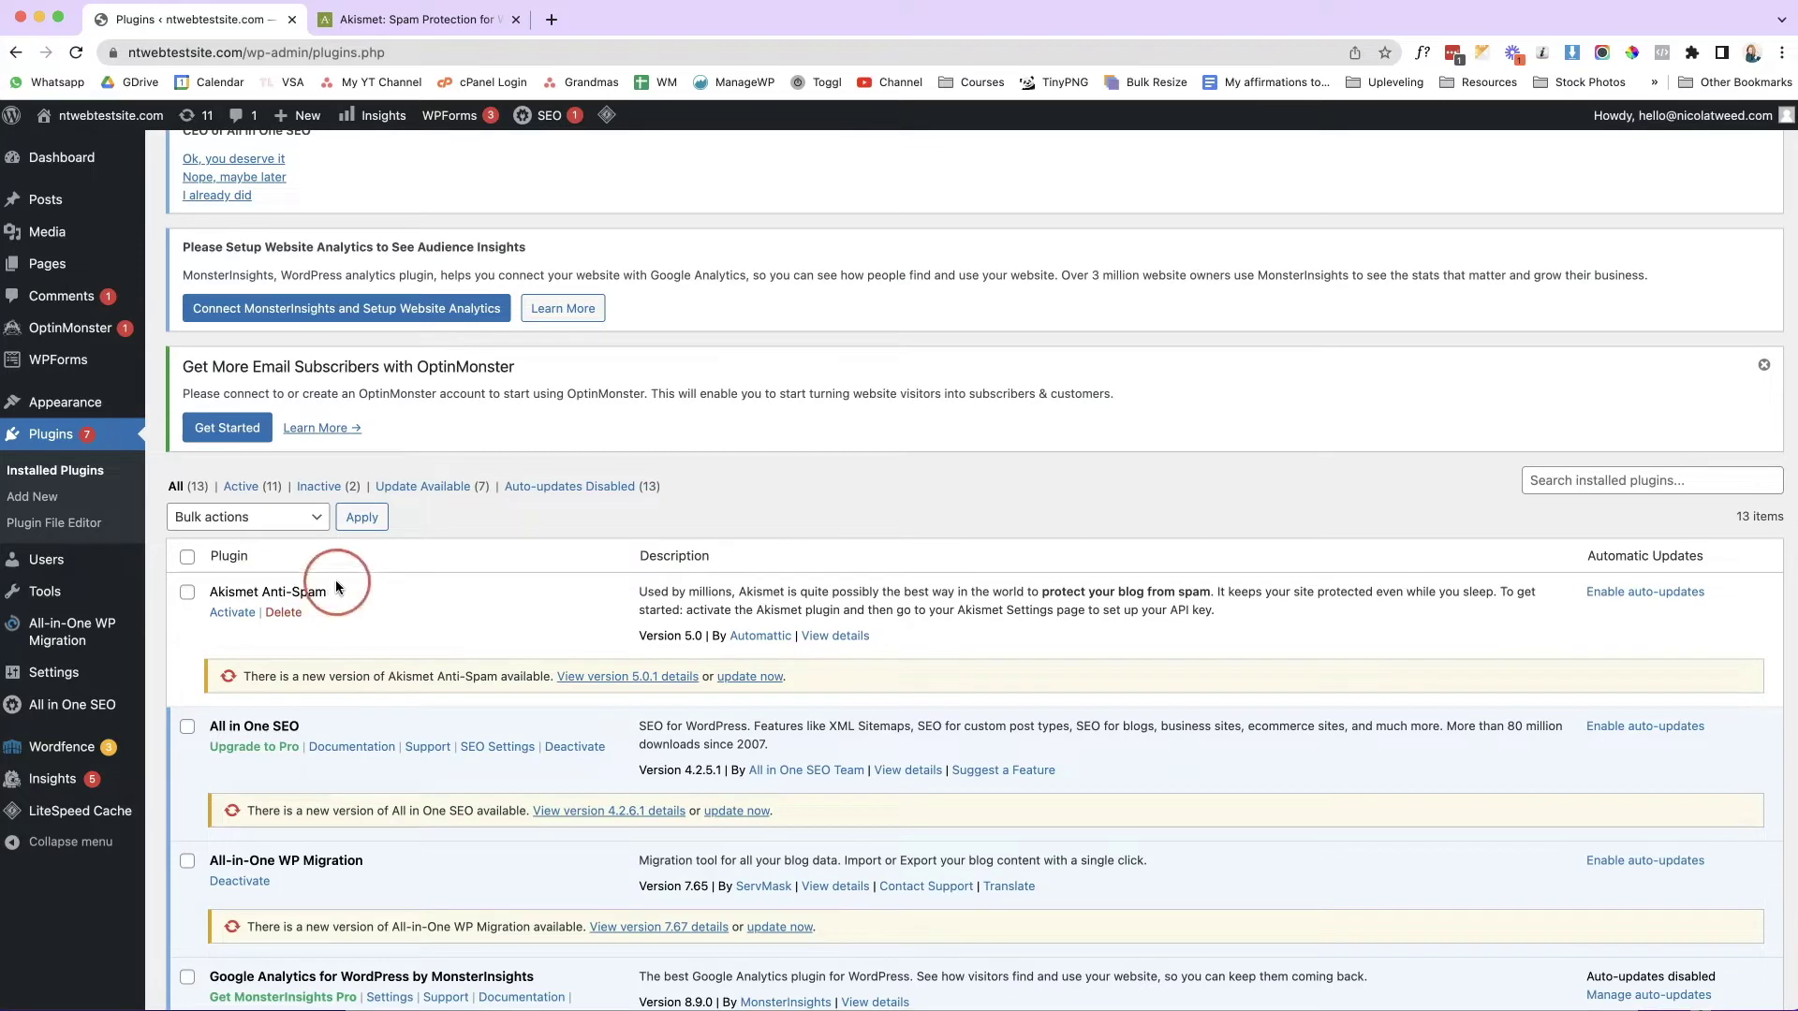
pyautogui.click(750, 676)
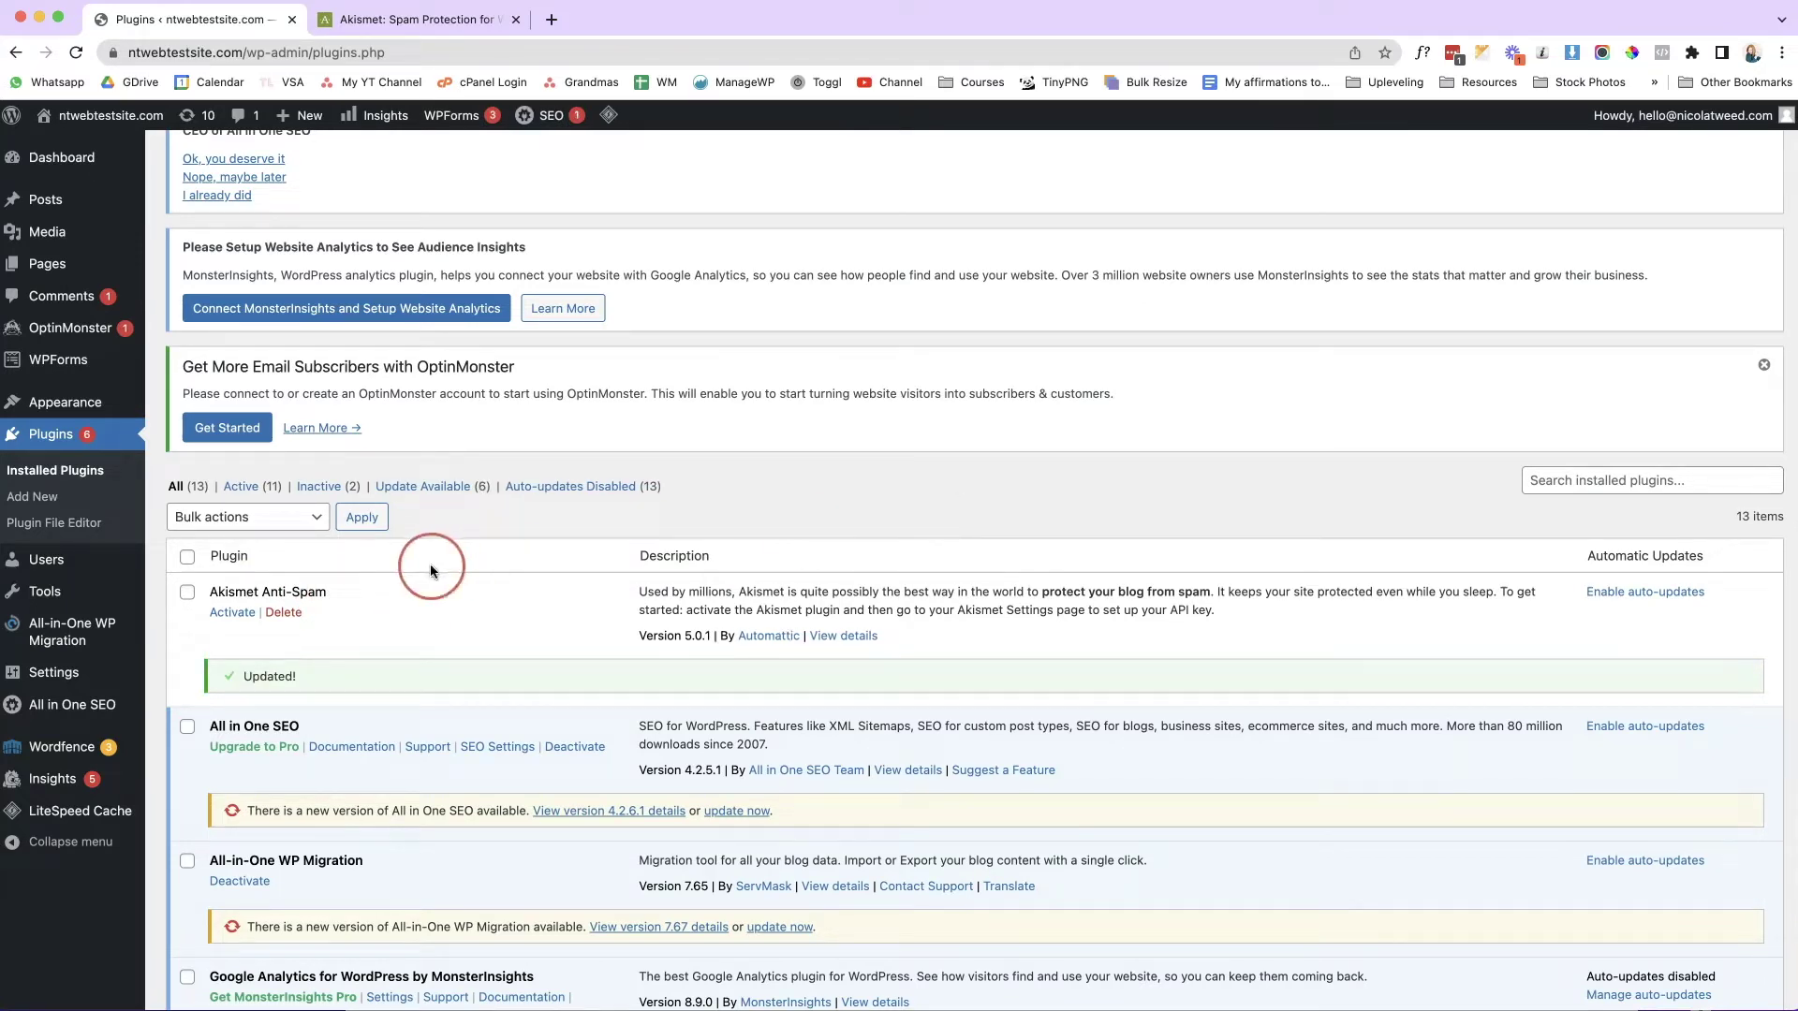
pyautogui.click(232, 612)
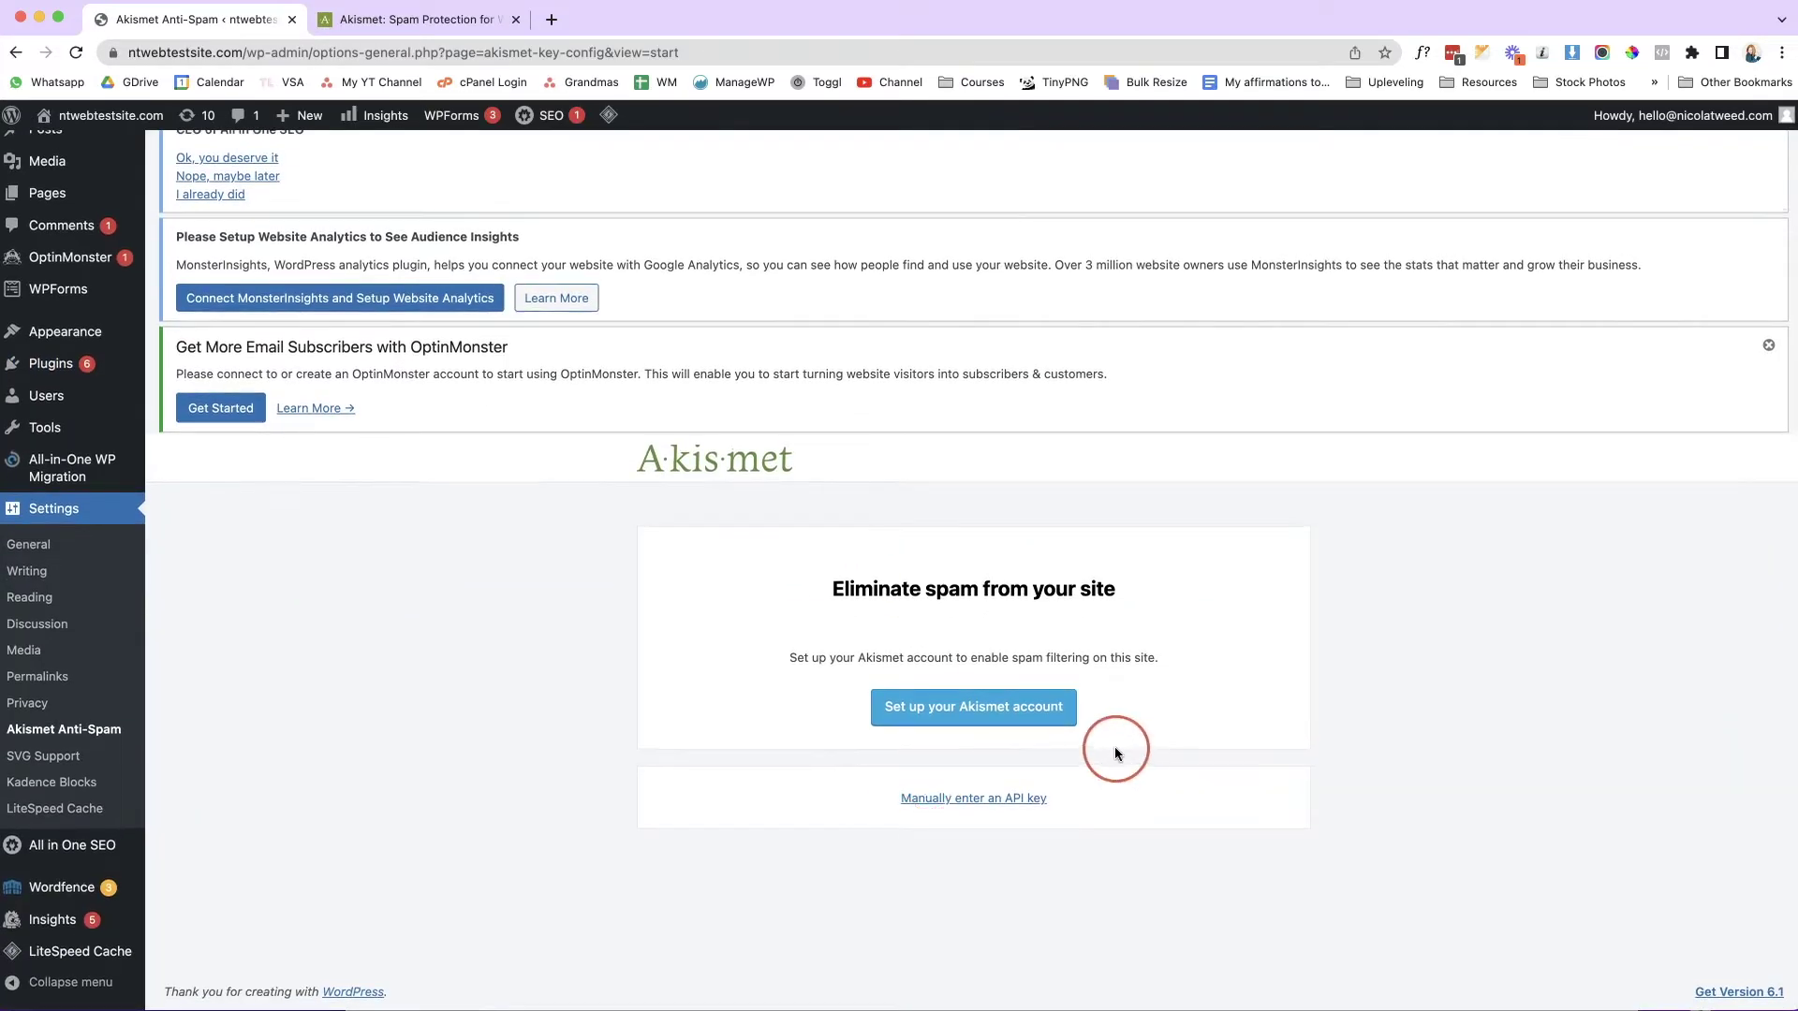
pyautogui.click(1042, 721)
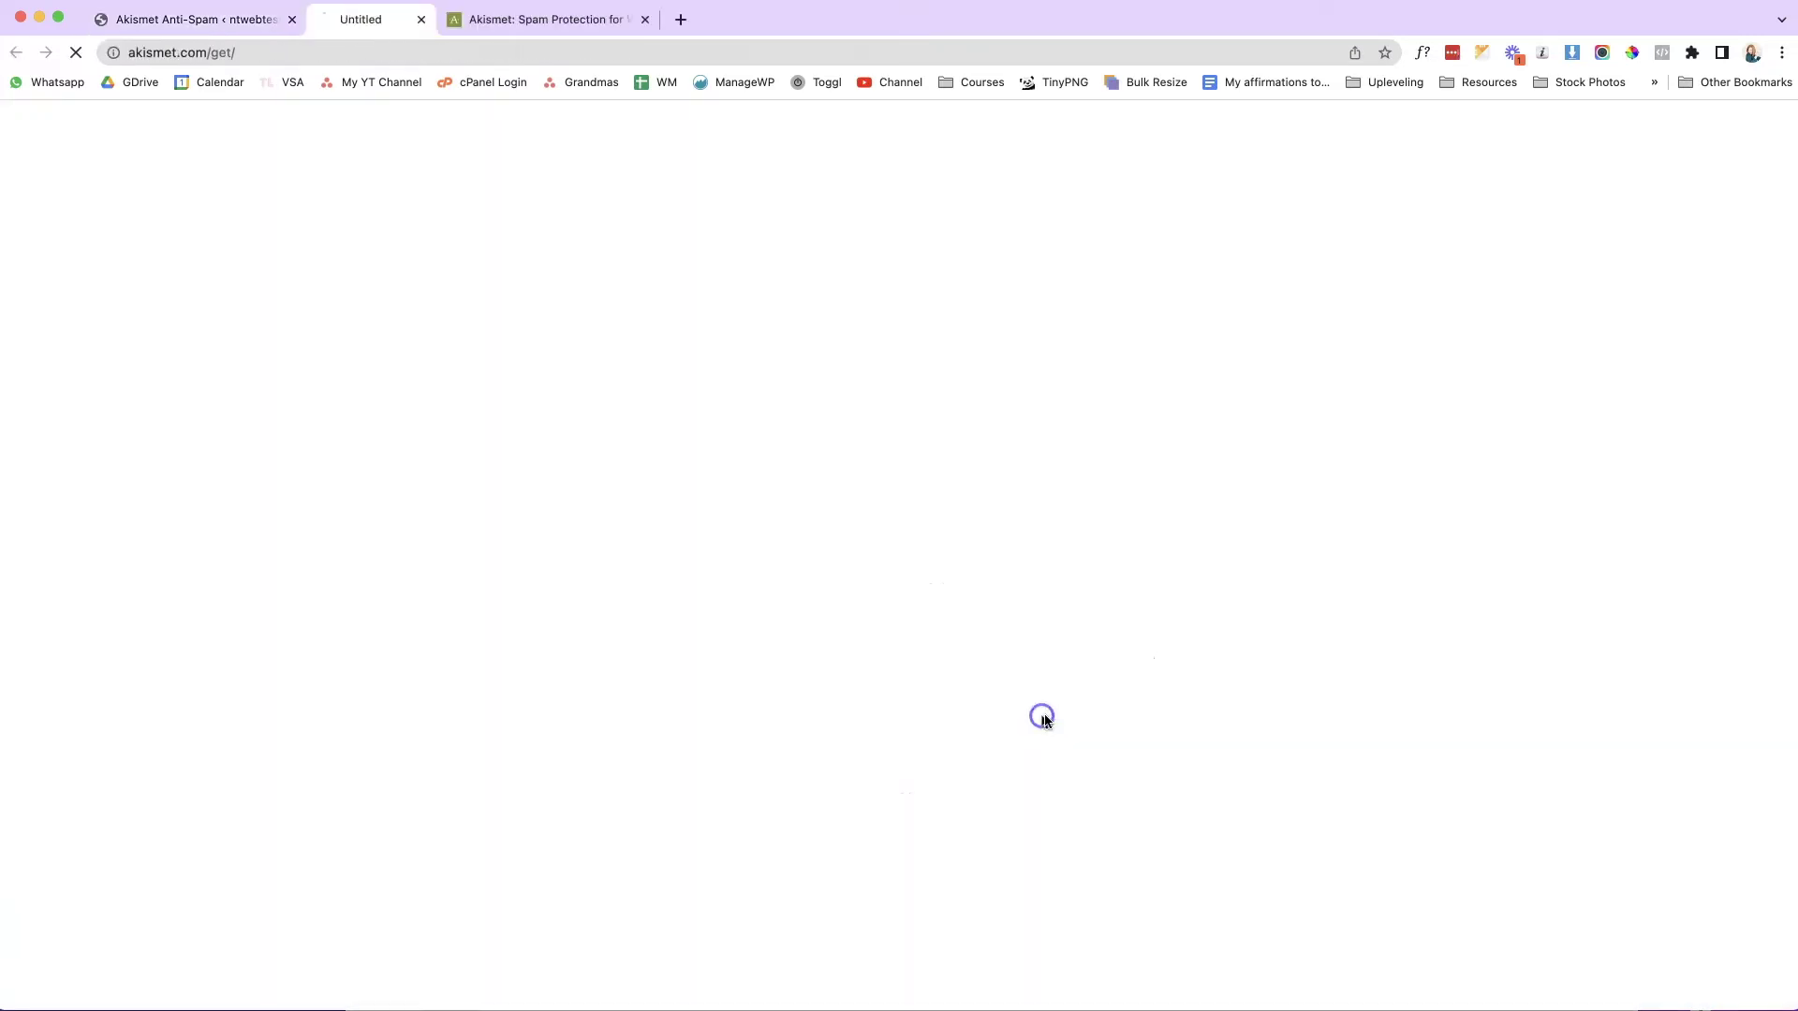
# Choose Akismet's Personal plan and lower its price to $0 per year.
pyautogui.click(1260, 698)
pyautogui.click(1234, 519)
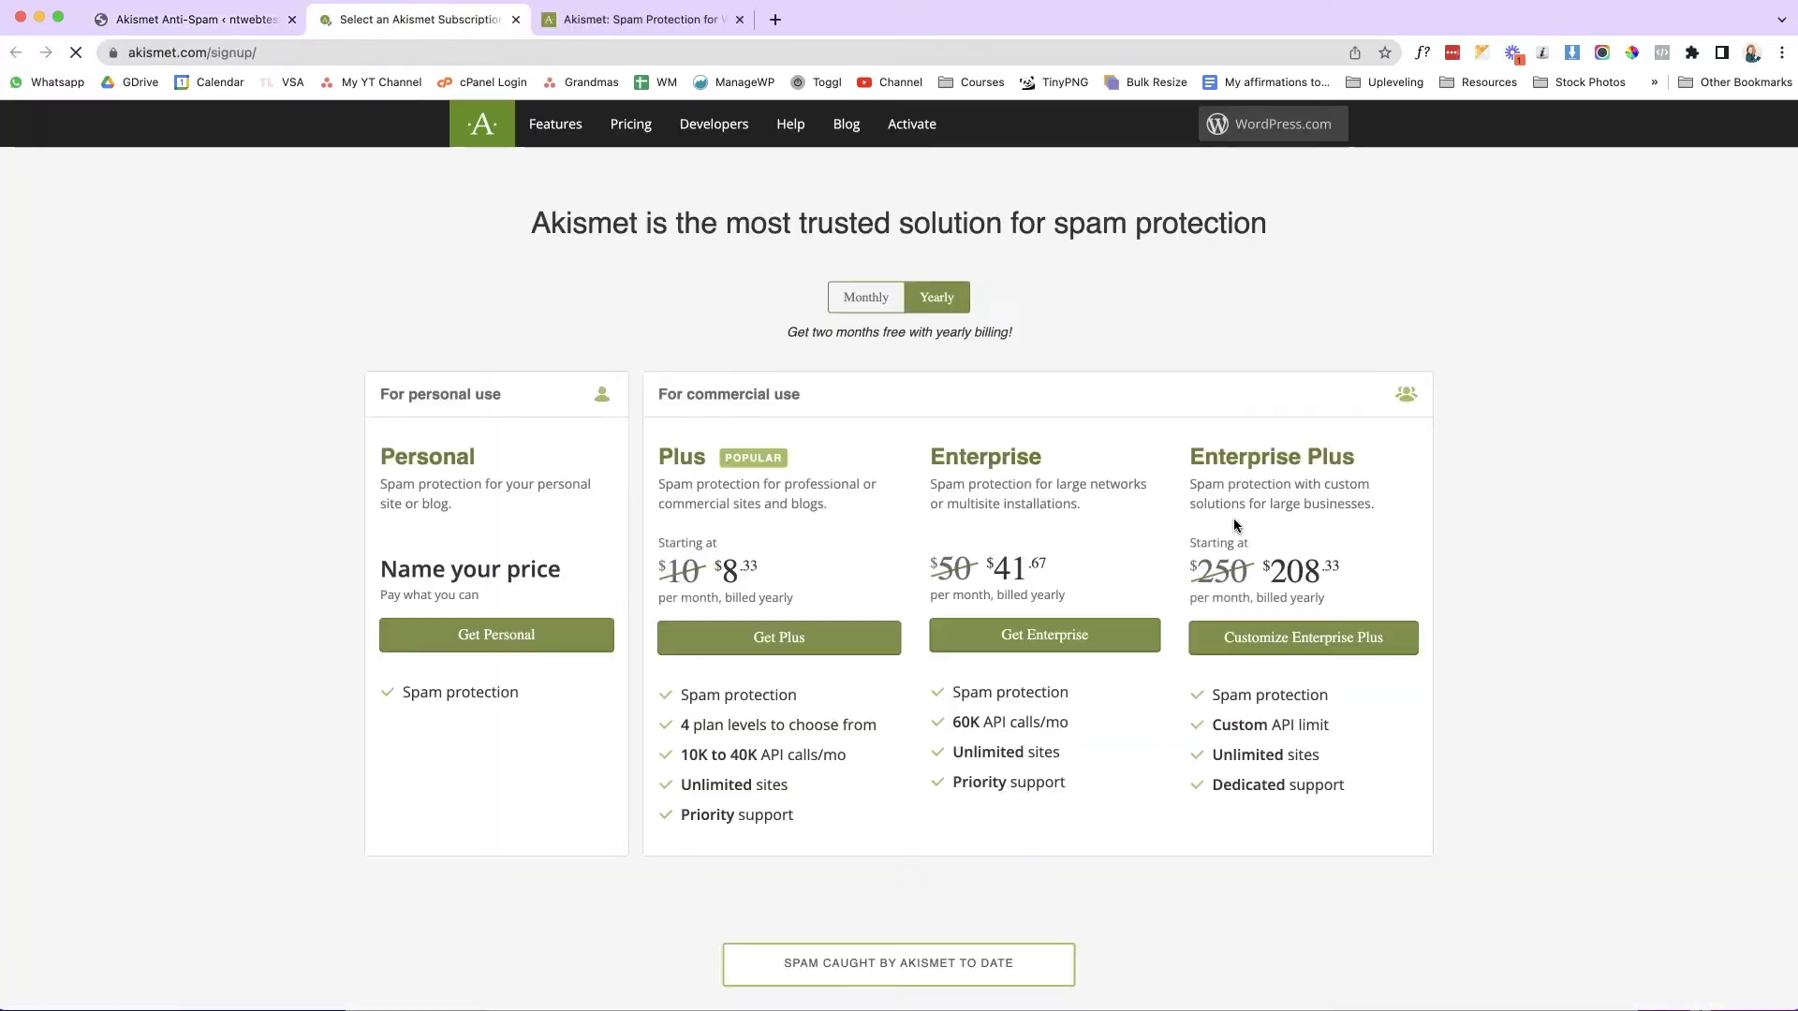
pyautogui.click(1342, 465)
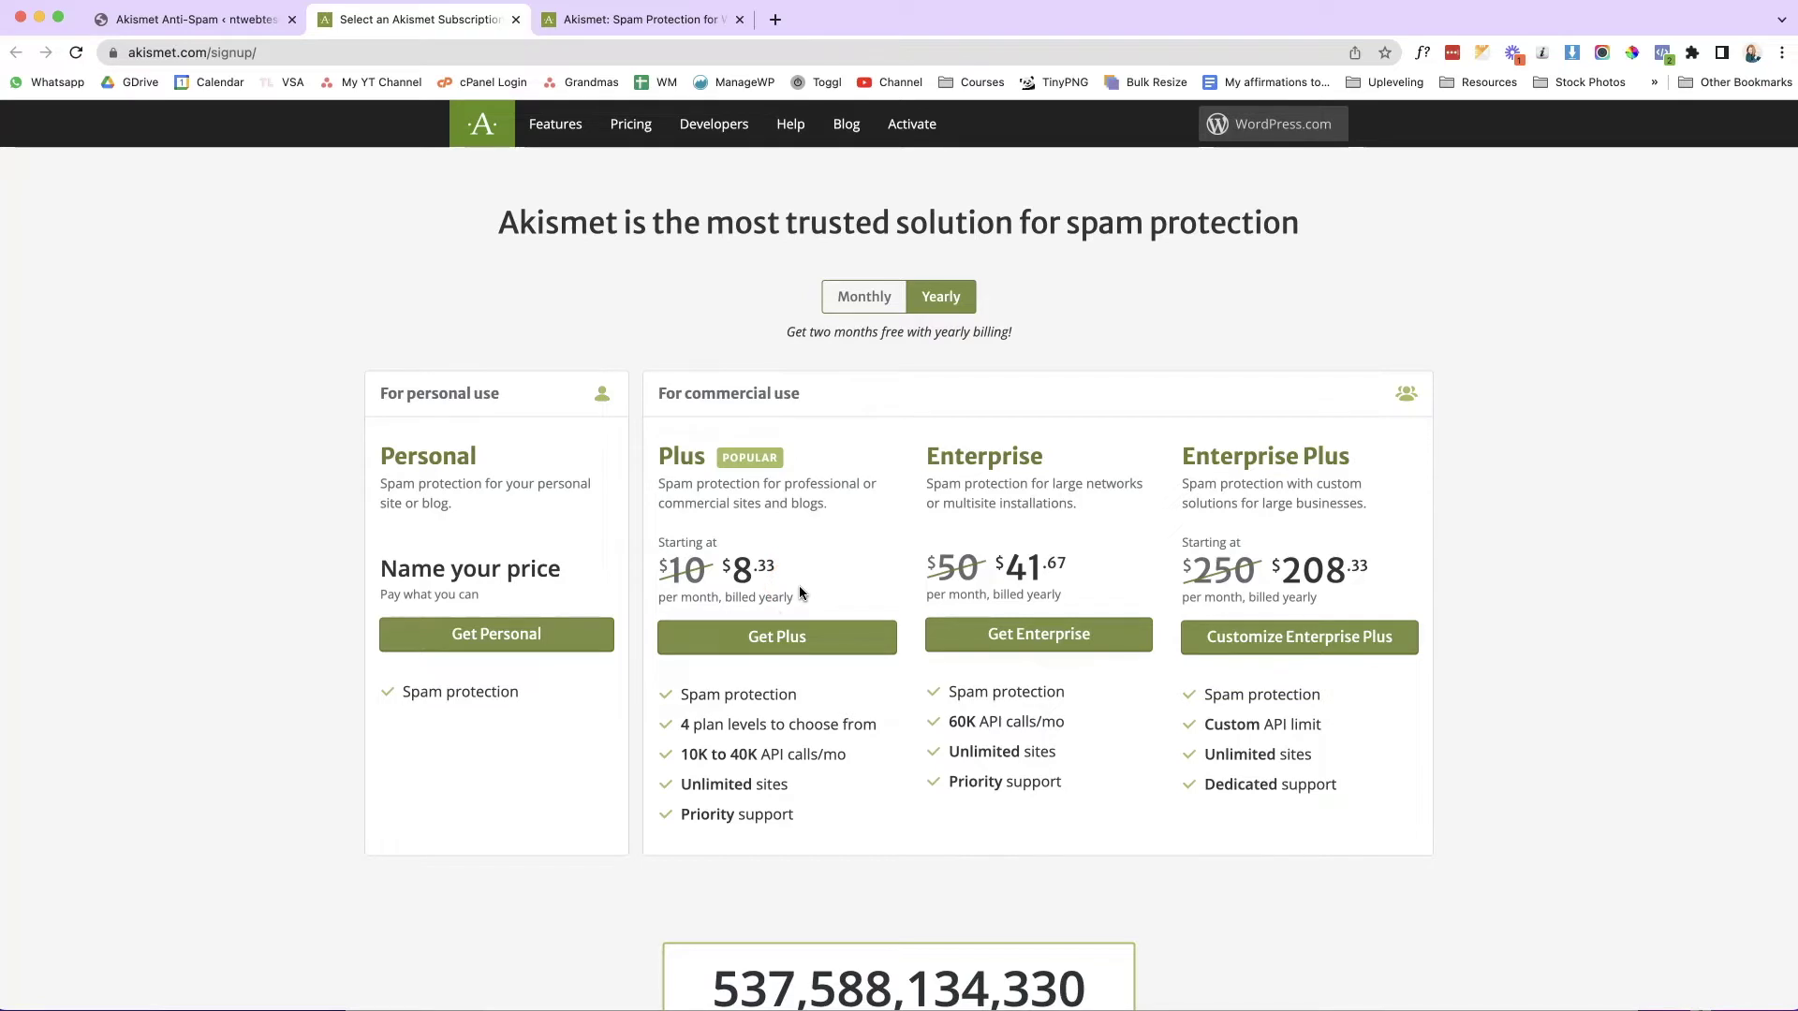
pyautogui.click(514, 637)
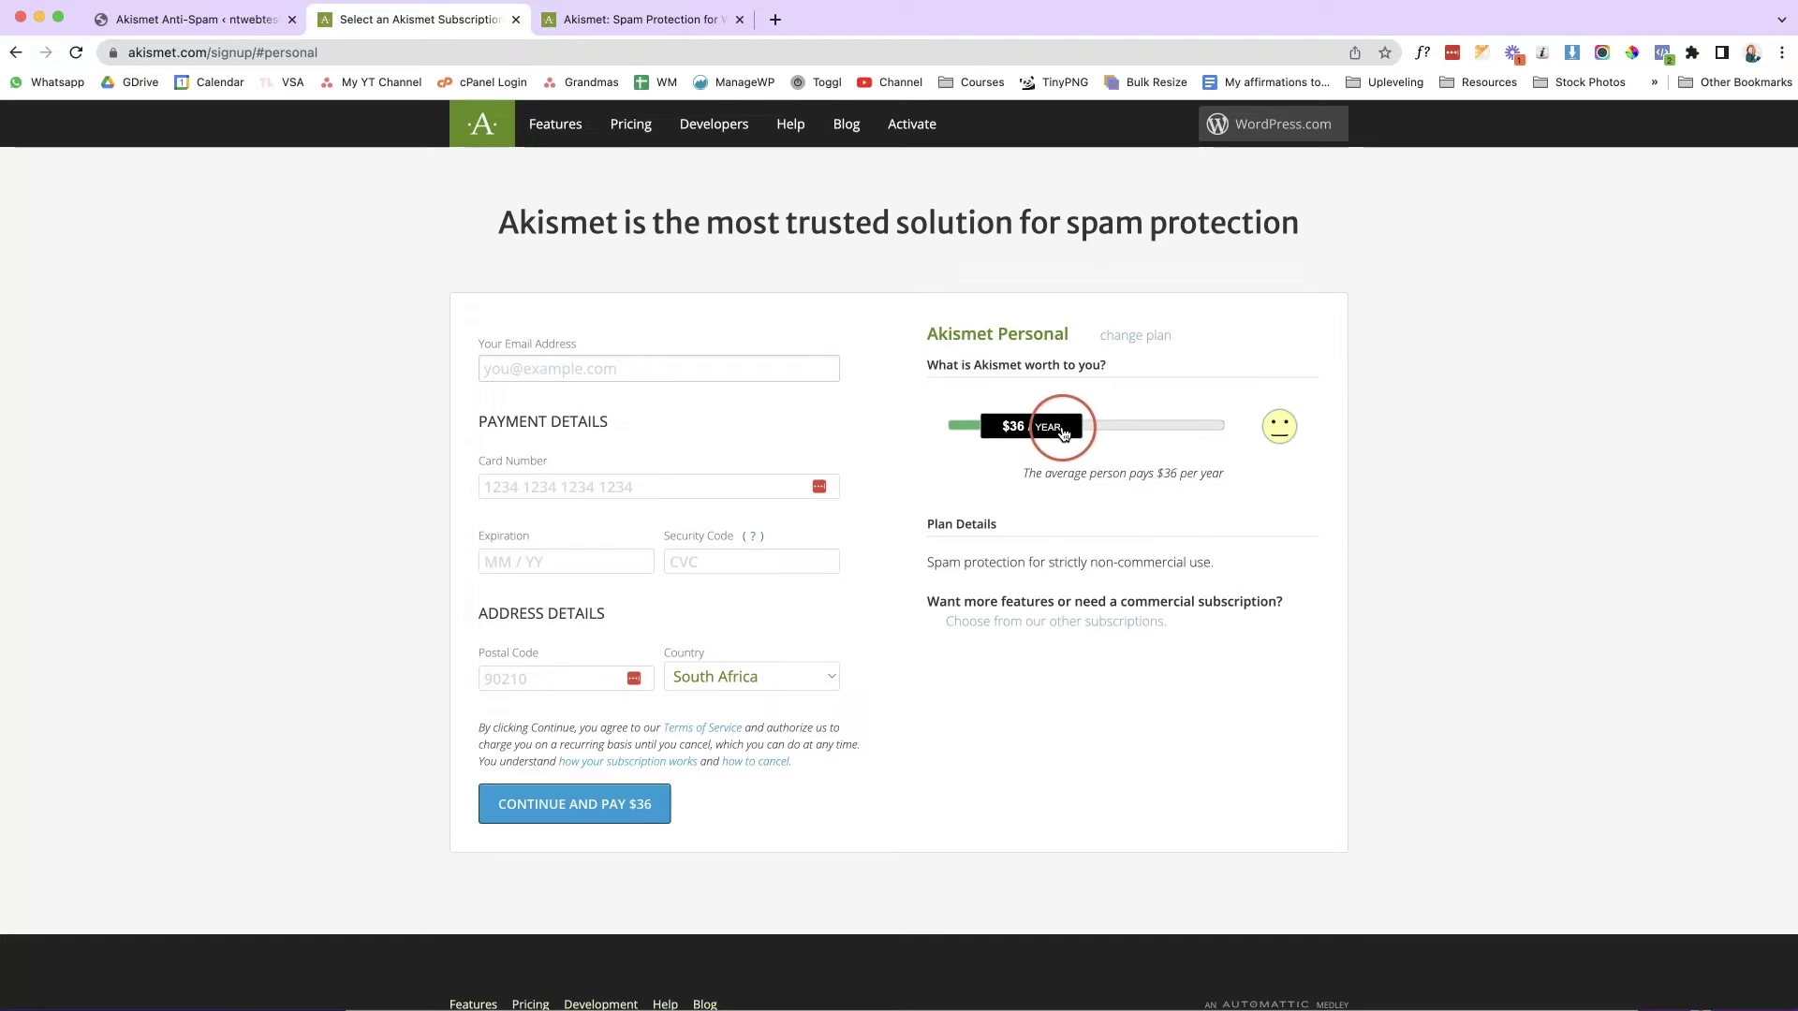
pyautogui.moveTo(1063, 433); pyautogui.dragTo(942, 431)
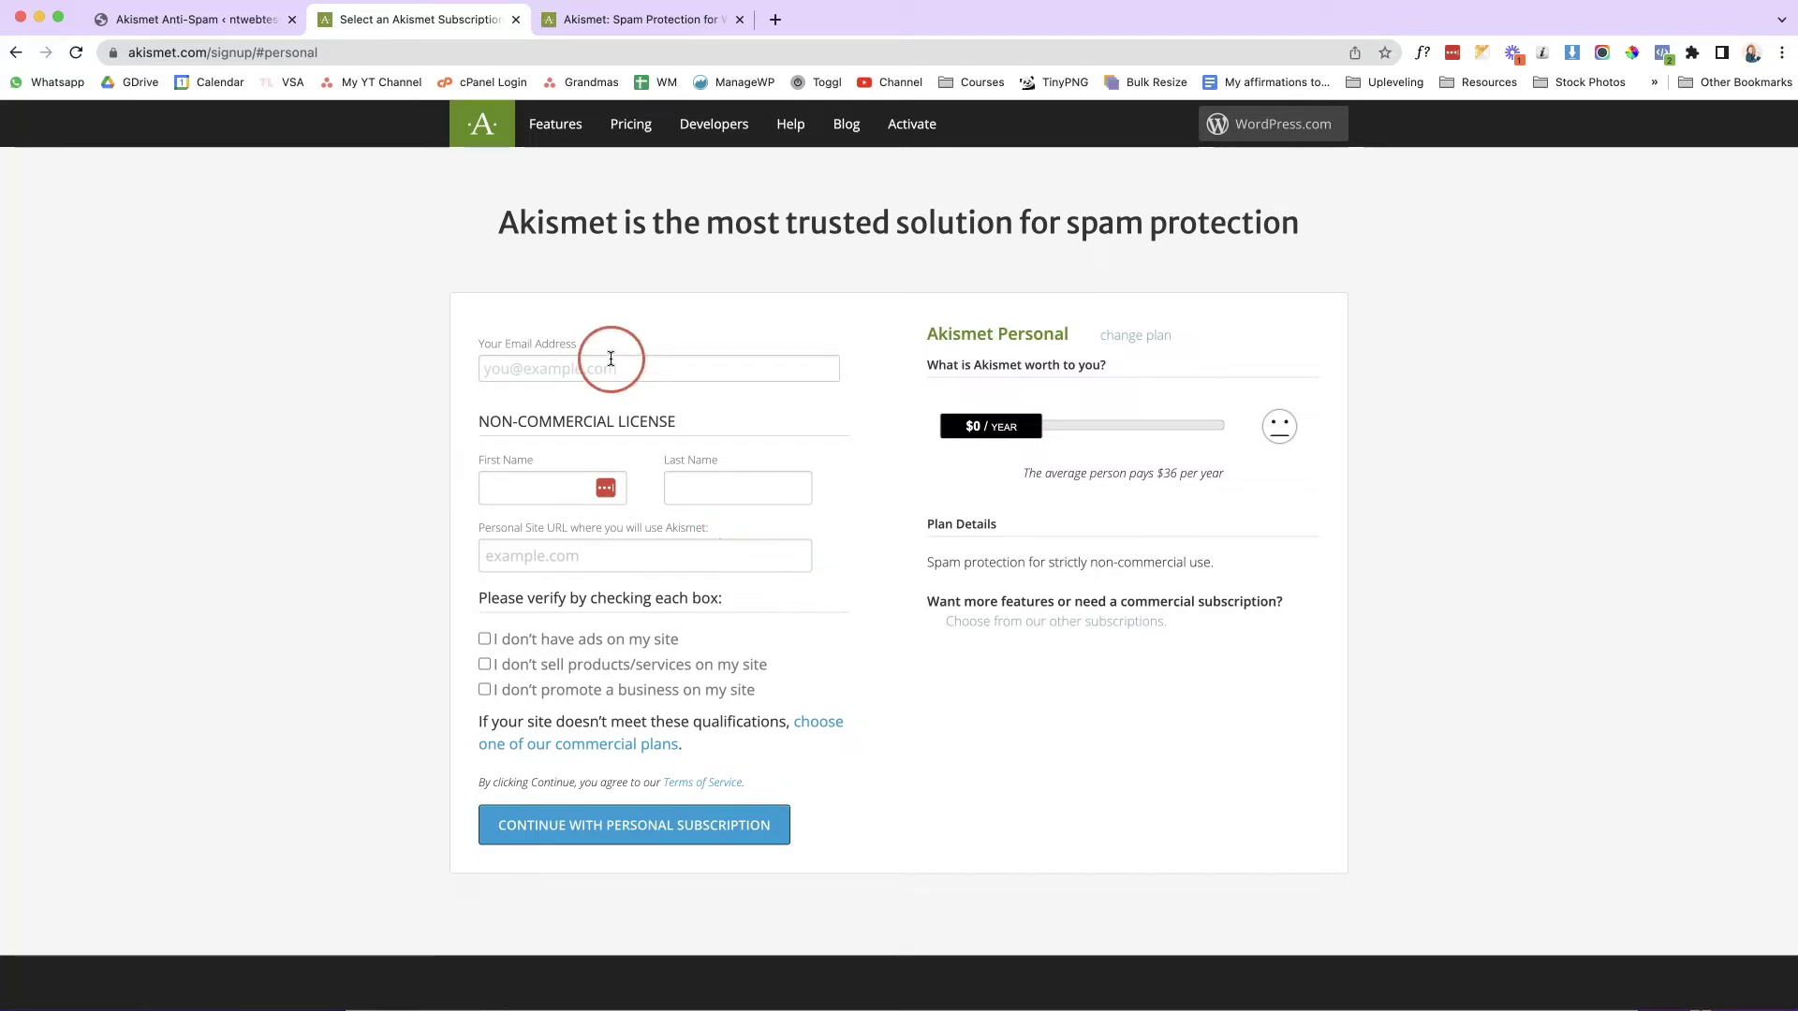
# Autofill the contact e-mail and name, and copy the site domain from WordPress.
pyautogui.click(608, 364)
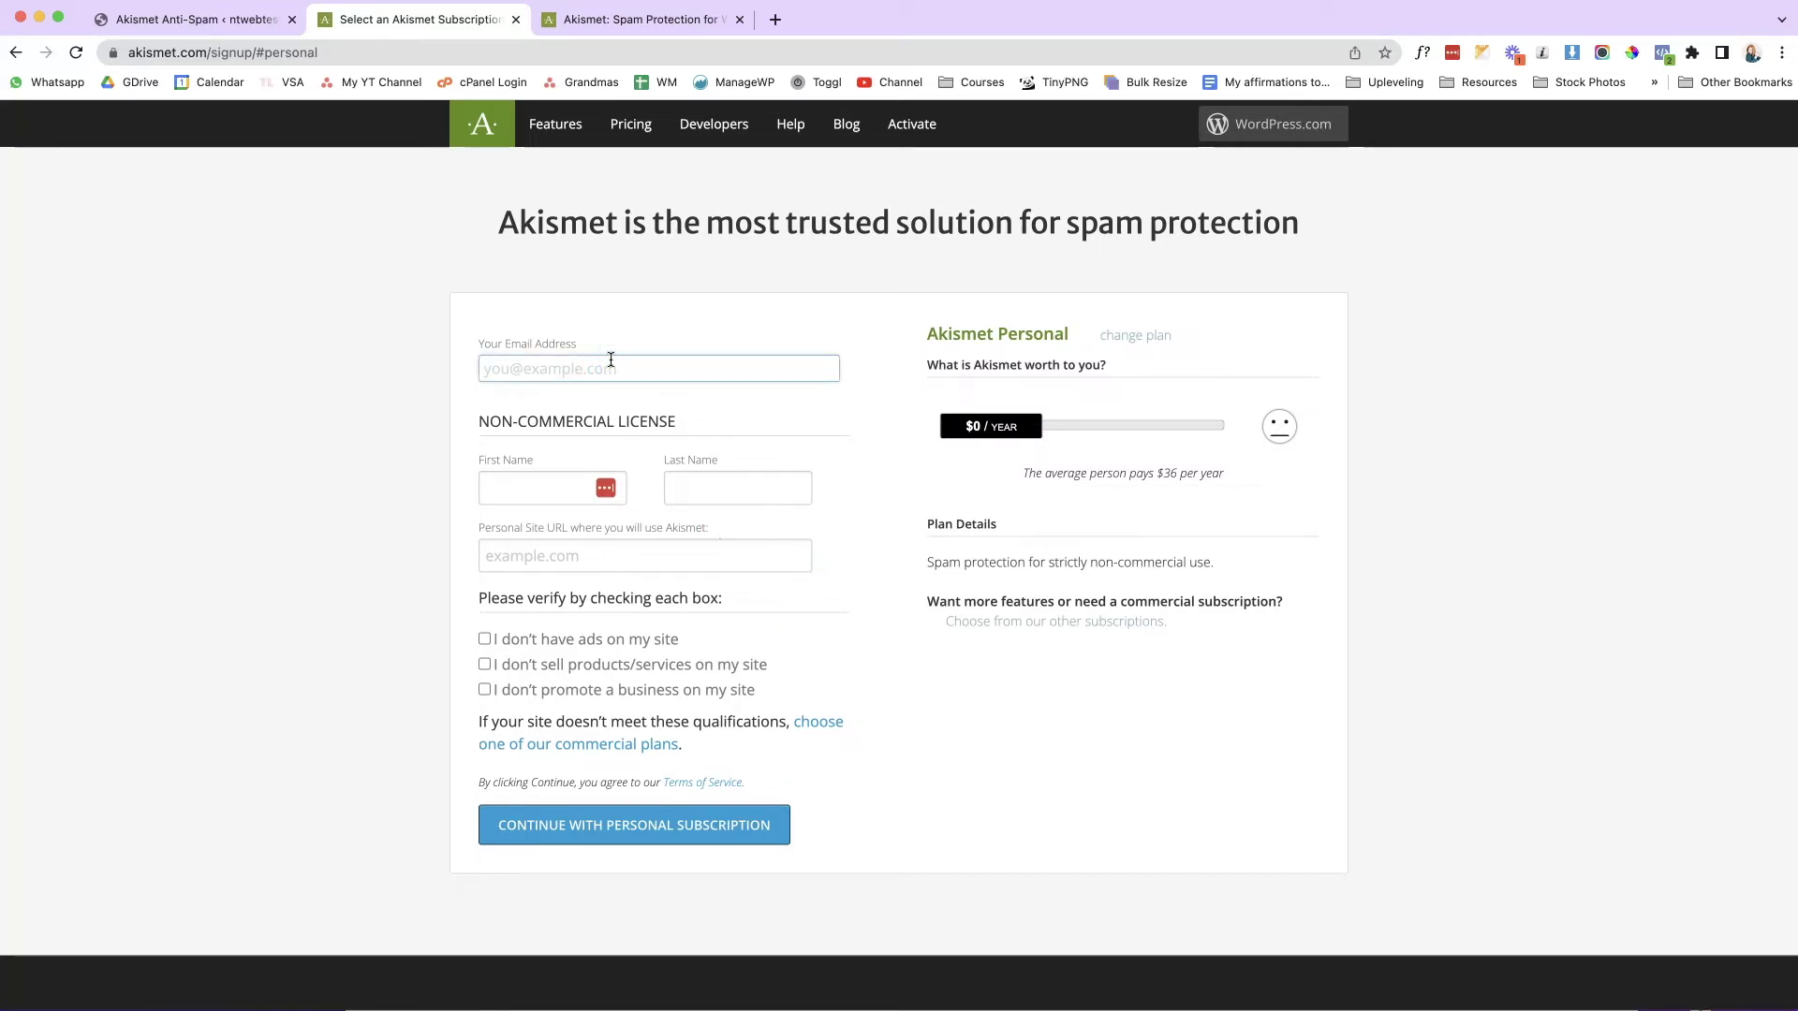
pyautogui.click(611, 398)
pyautogui.scroll(-1, 393, 187)
pyautogui.click(250, 19)
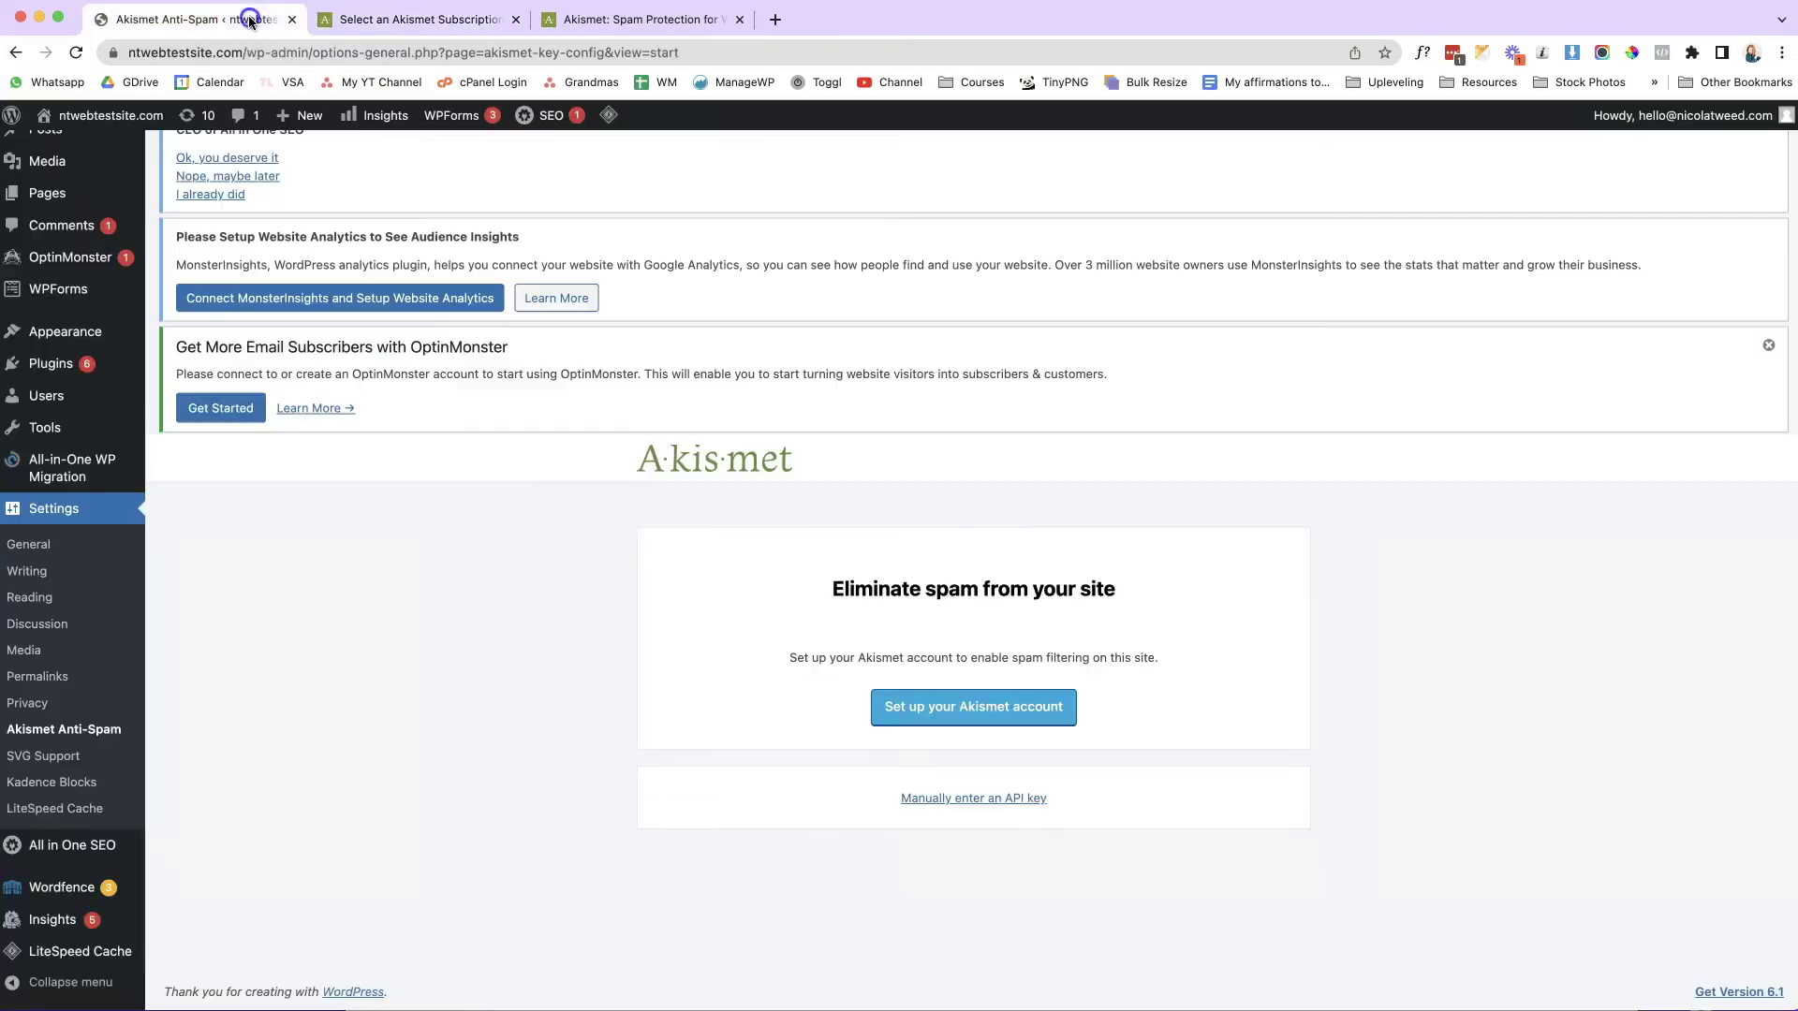
pyautogui.click(238, 52)
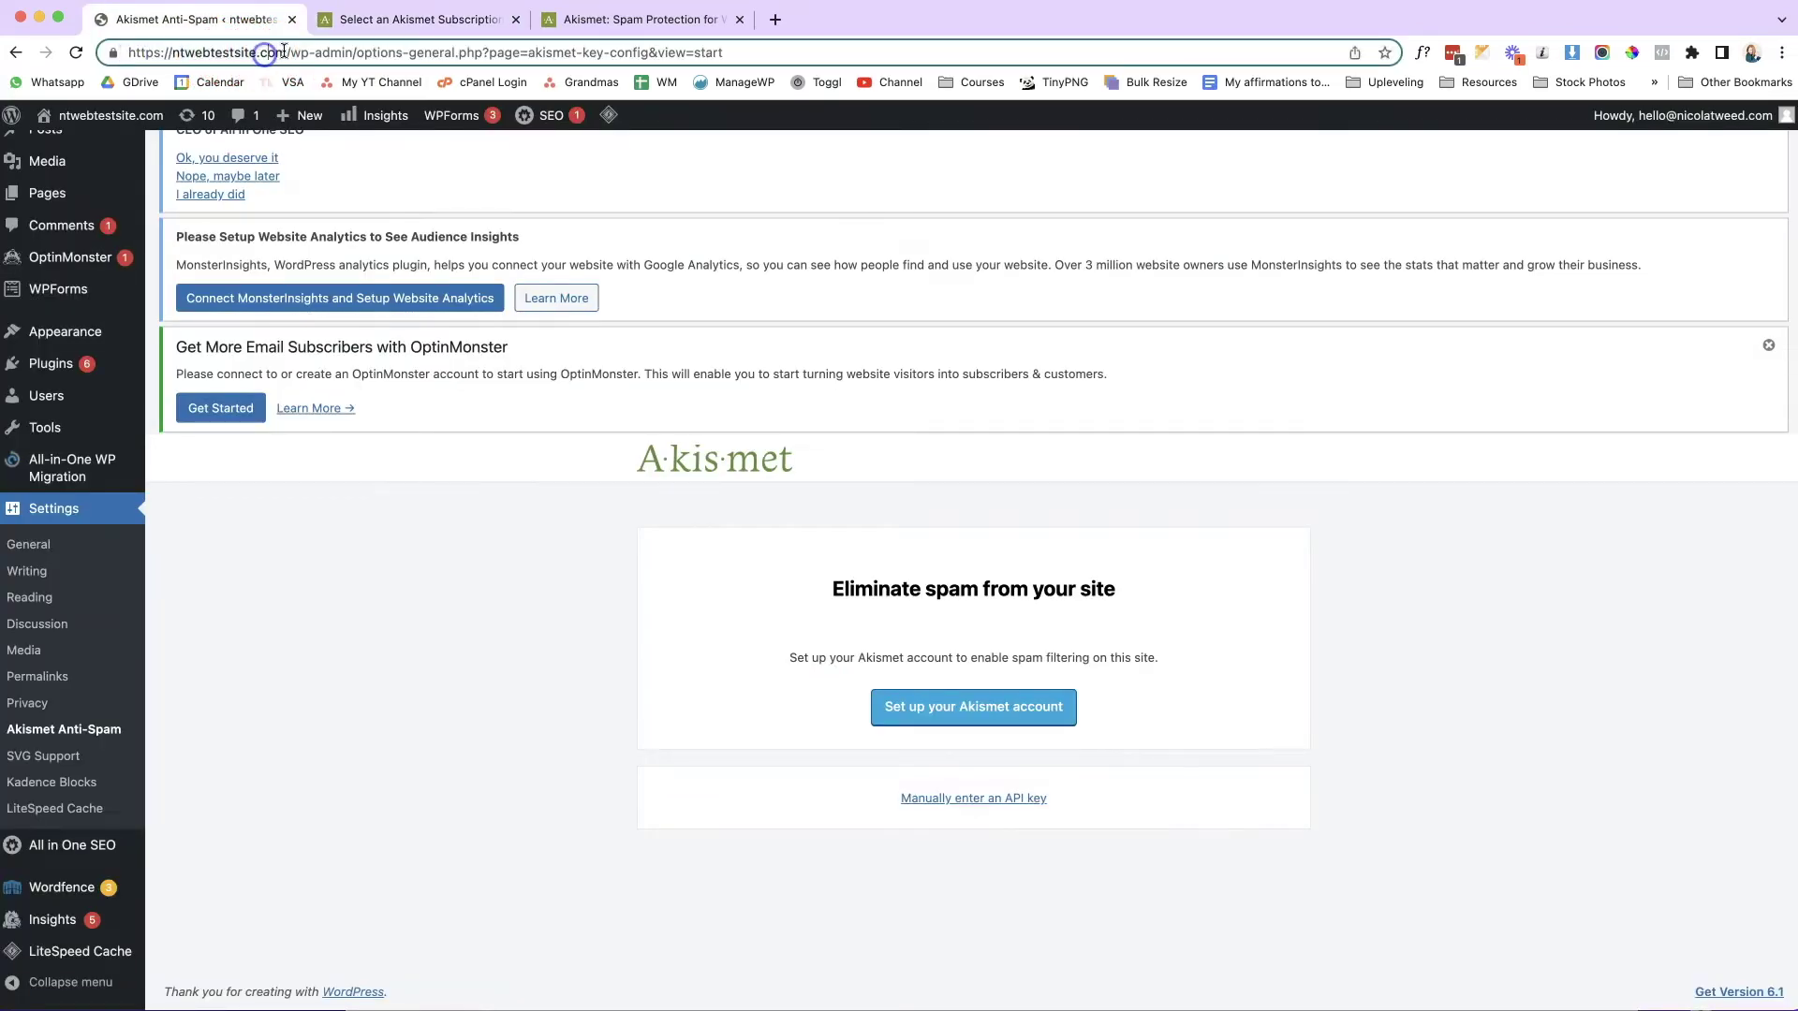
pyautogui.moveTo(284, 52); pyautogui.dragTo(172, 53)
pyautogui.click(402, 19)
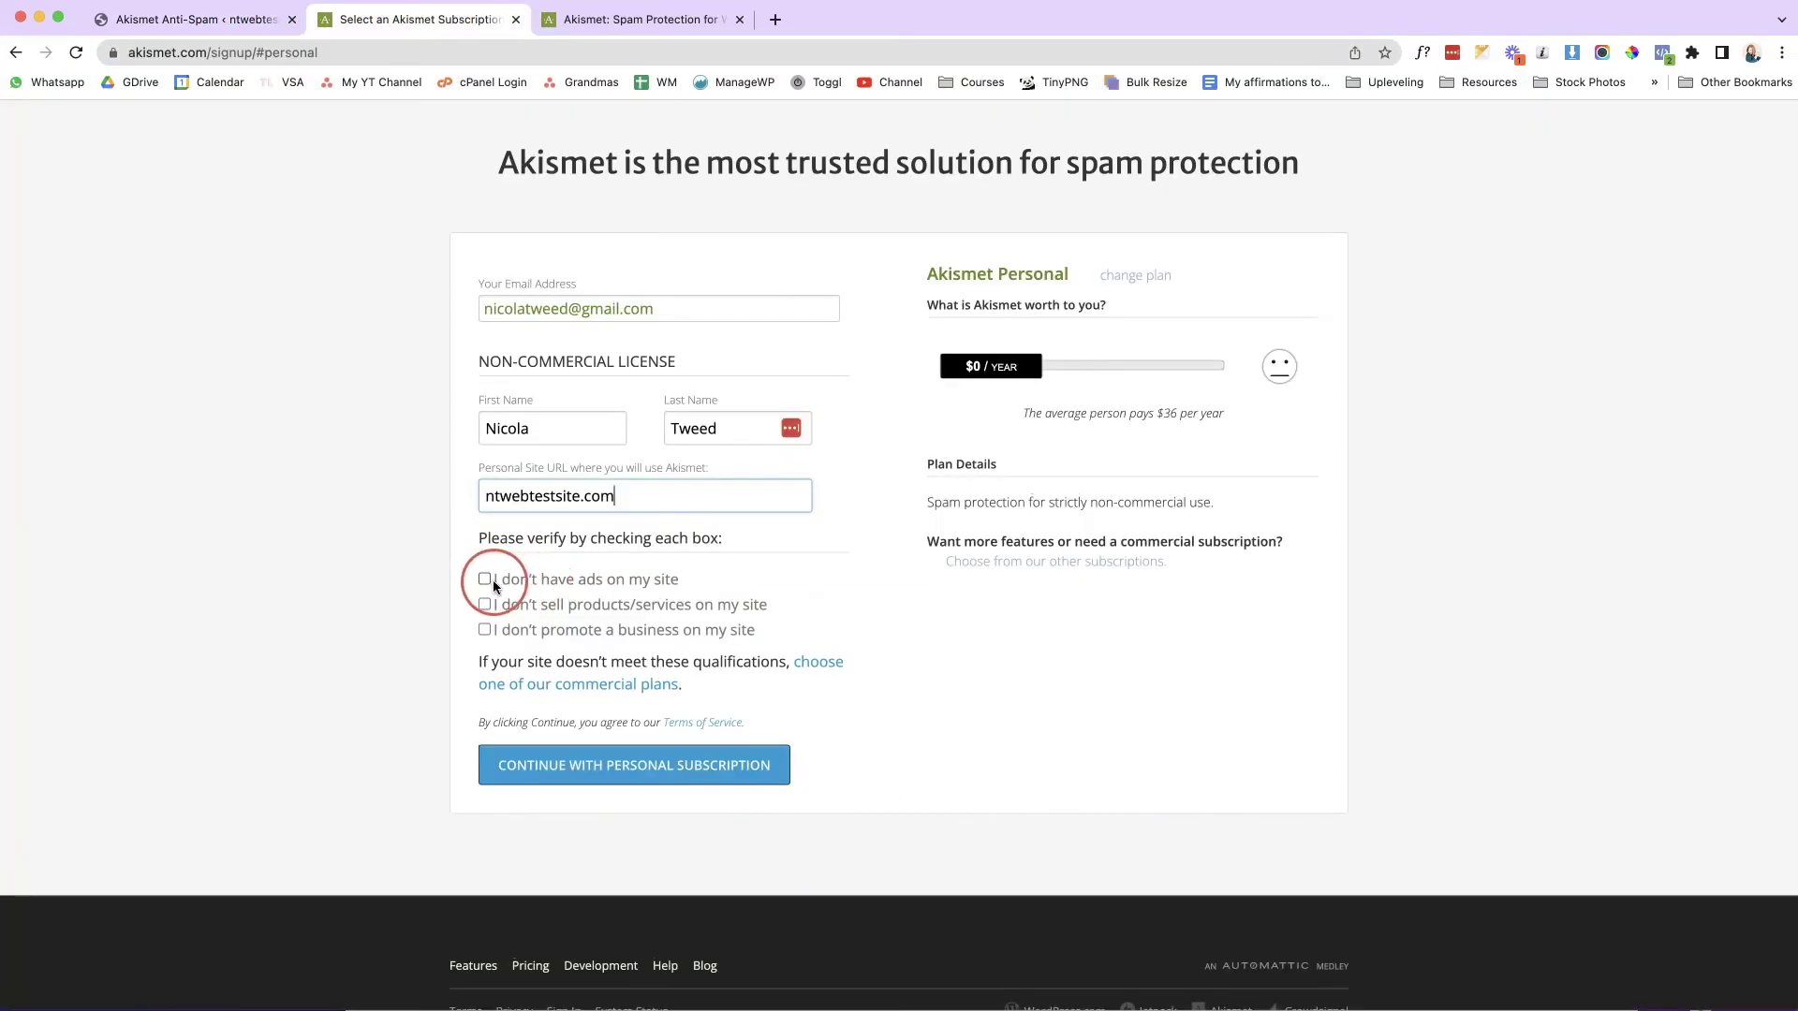
# Confirm no ads, no products or services, and no business promotion, then submit the signup.
pyautogui.click(486, 578)
pyautogui.click(485, 608)
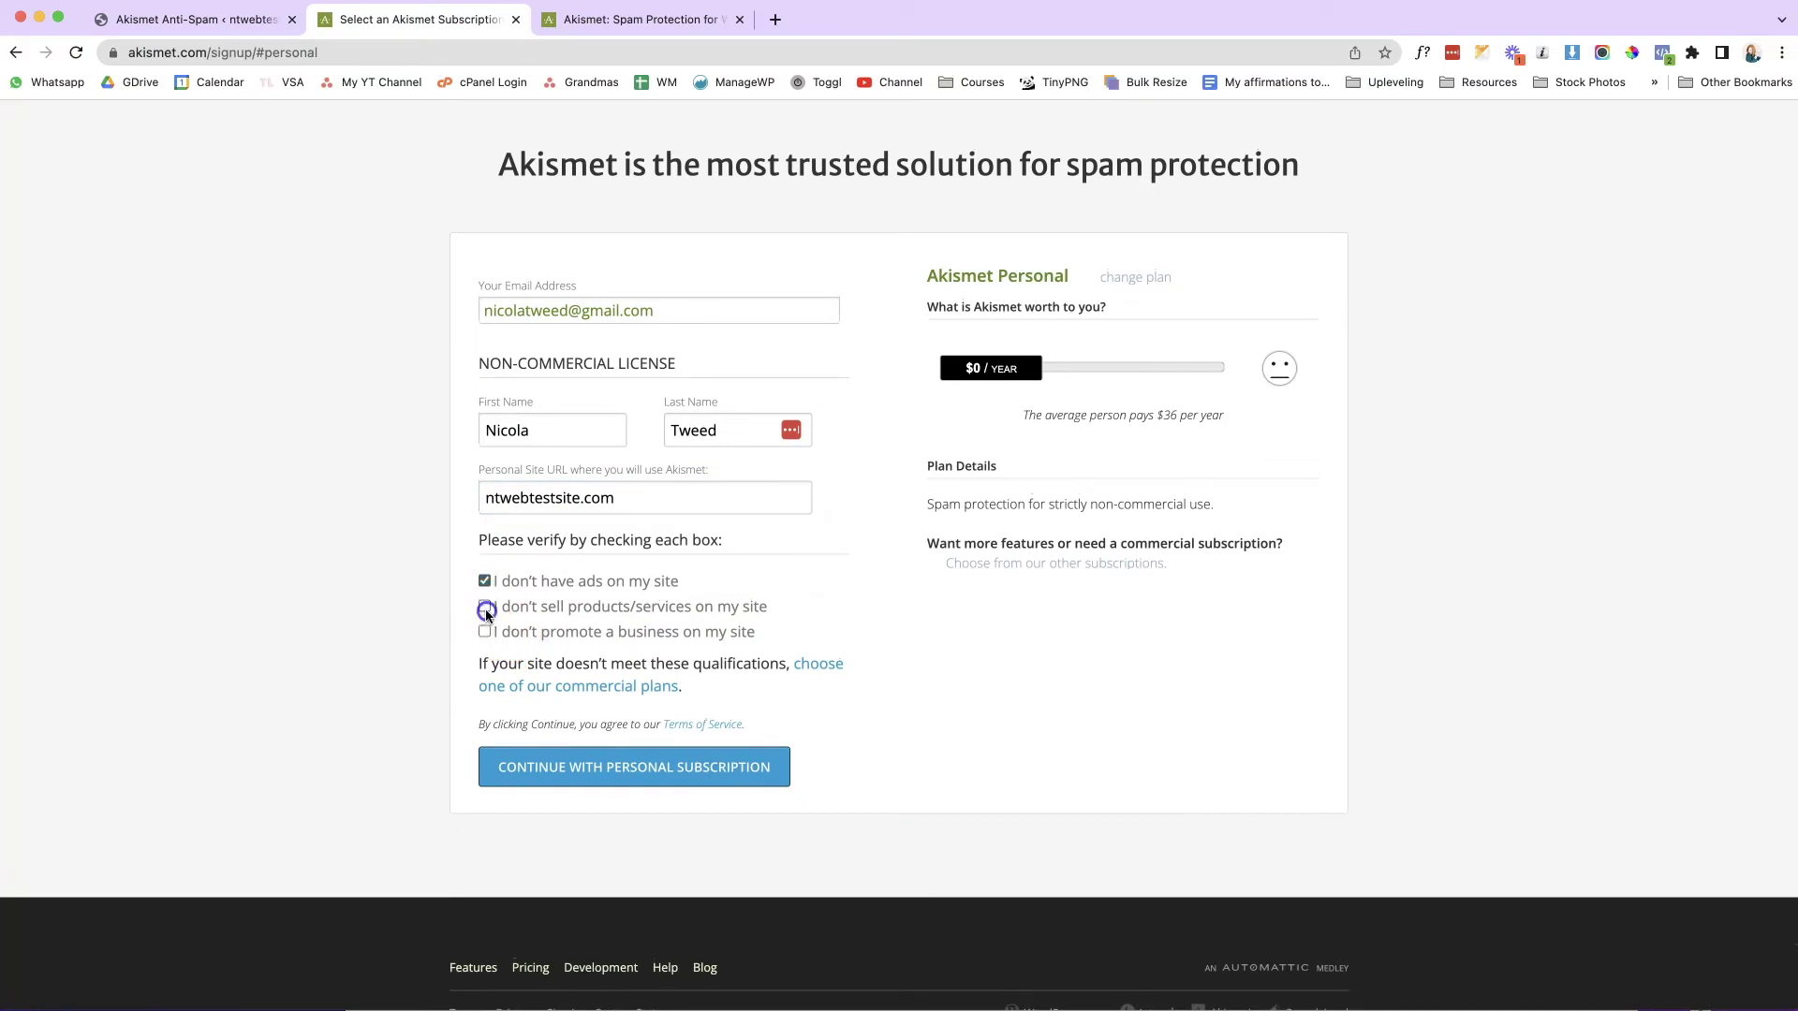
pyautogui.click(485, 633)
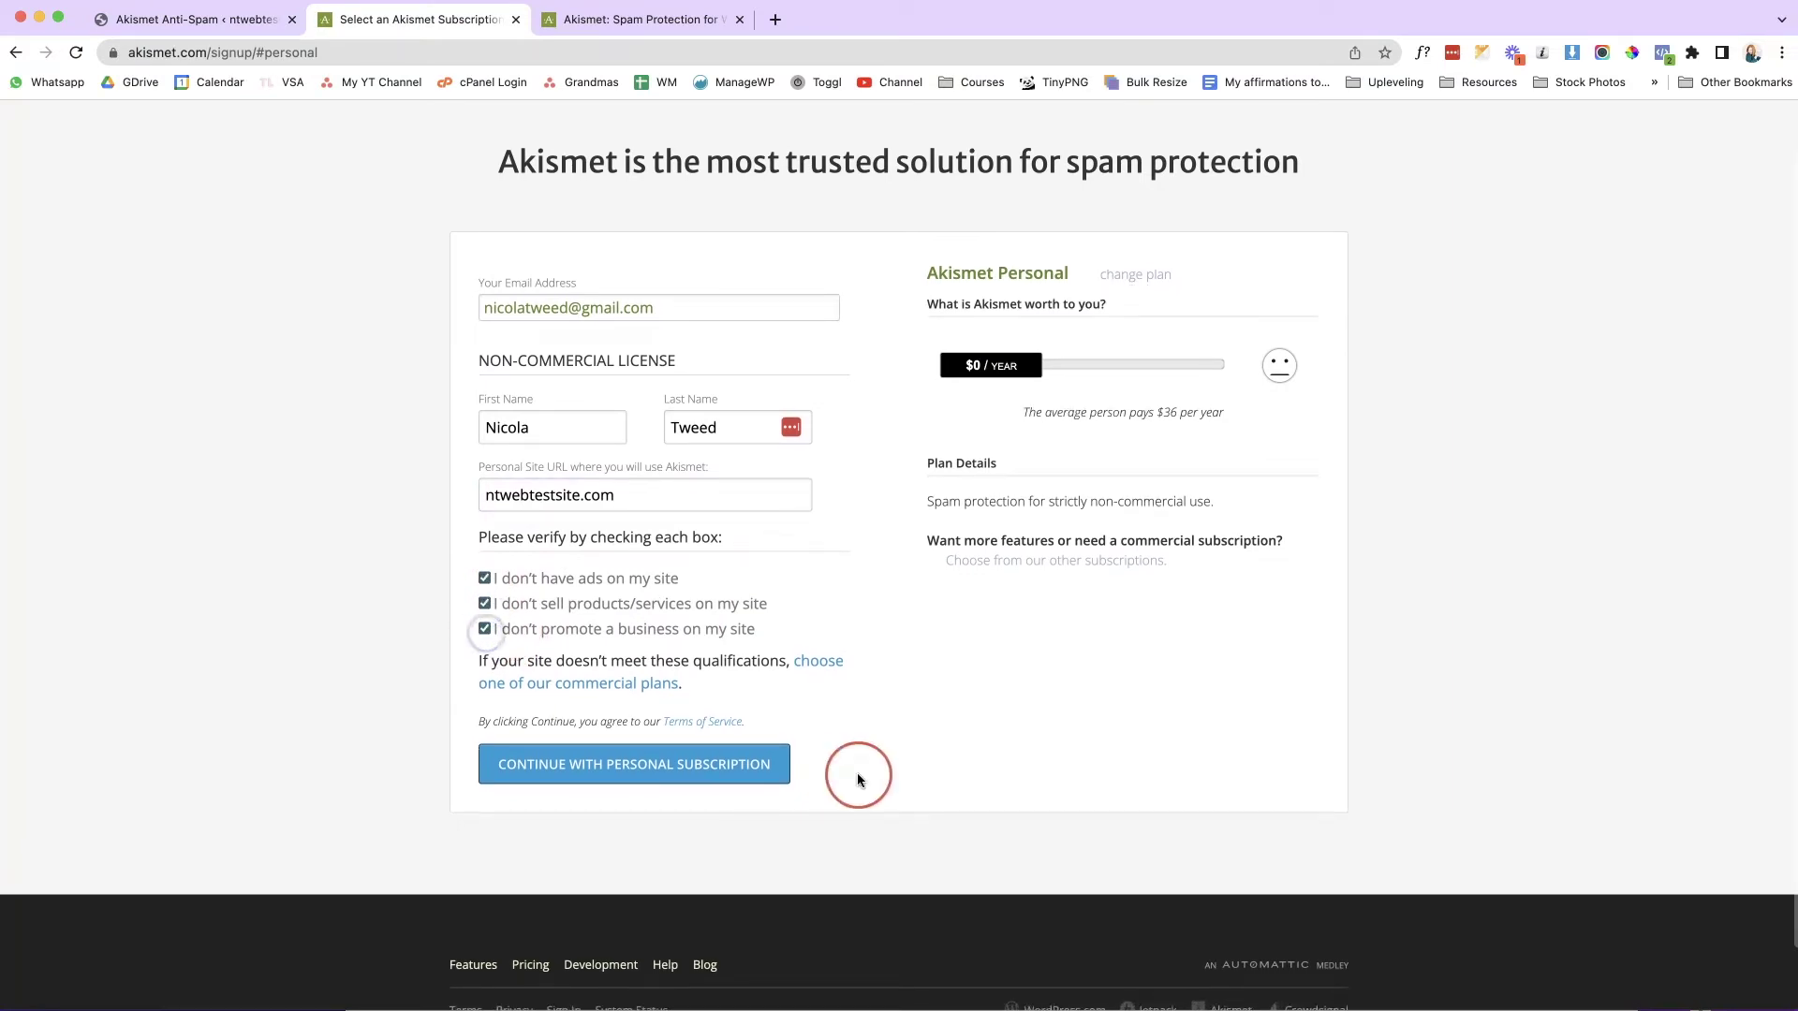
pyautogui.click(703, 764)
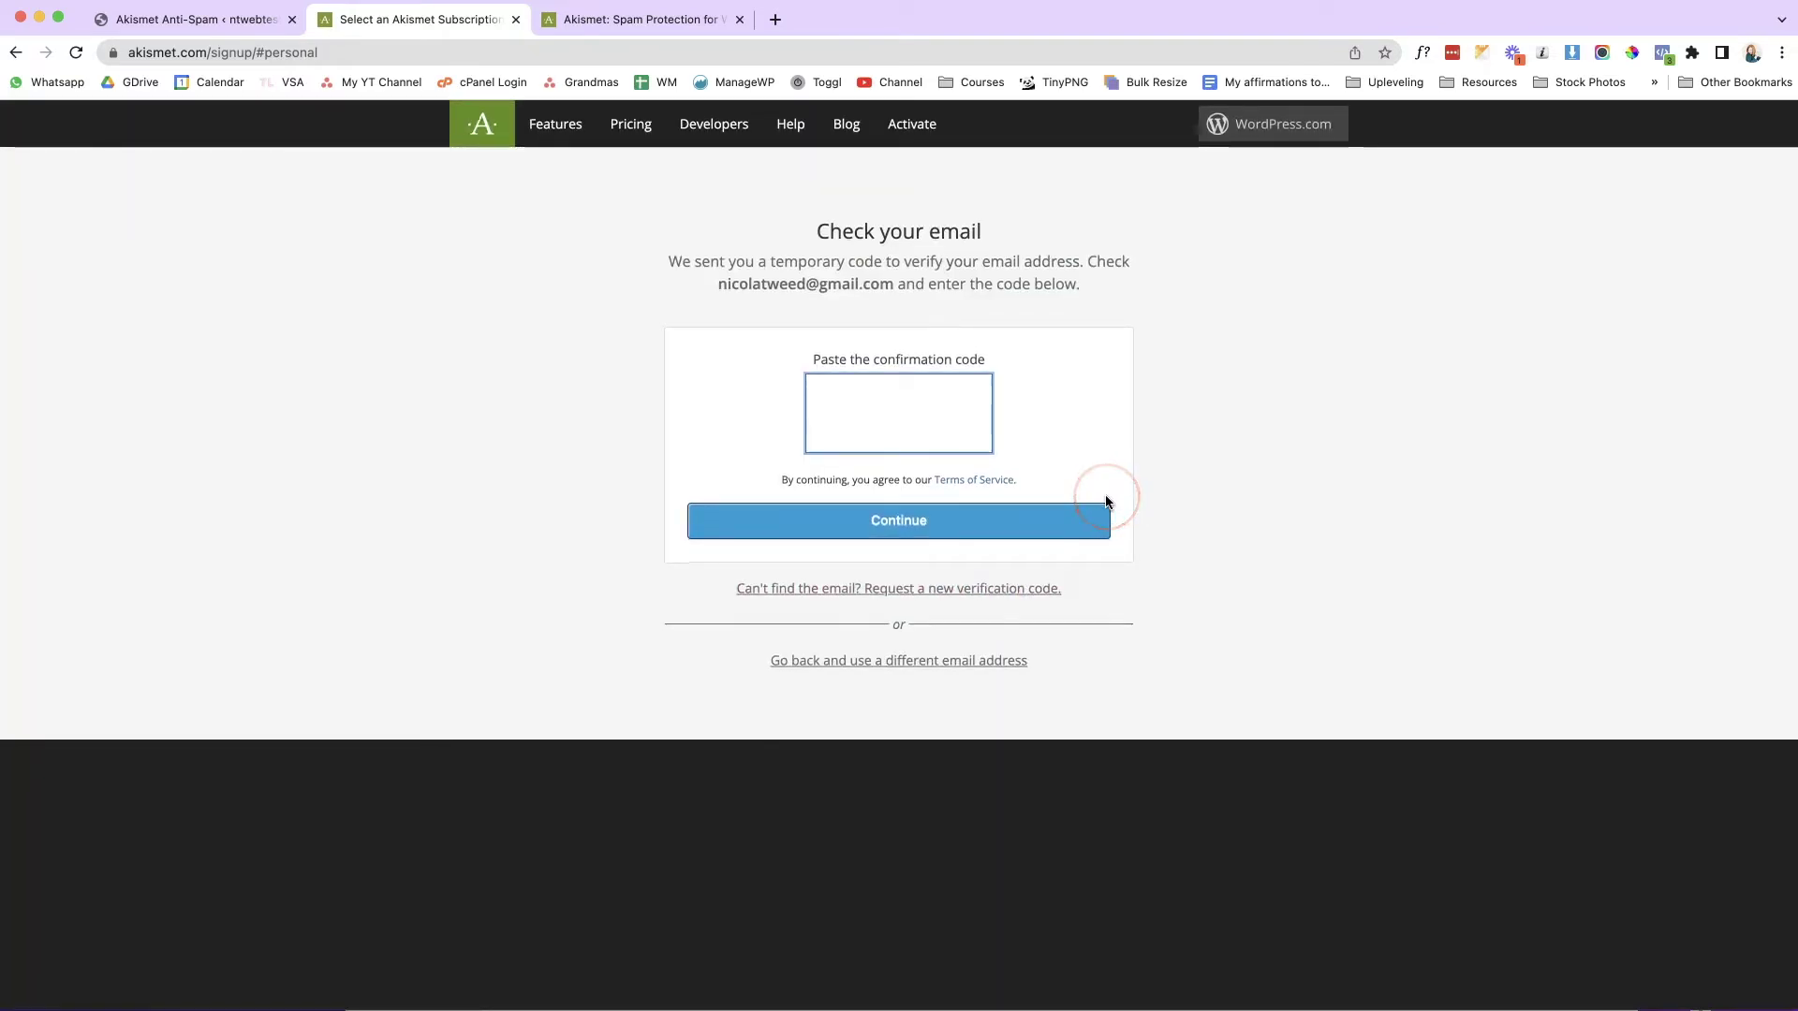
# Copy the verification code from Gmail, paste it into Akismet's confirmation field, and continue.
pyautogui.click(775, 20)
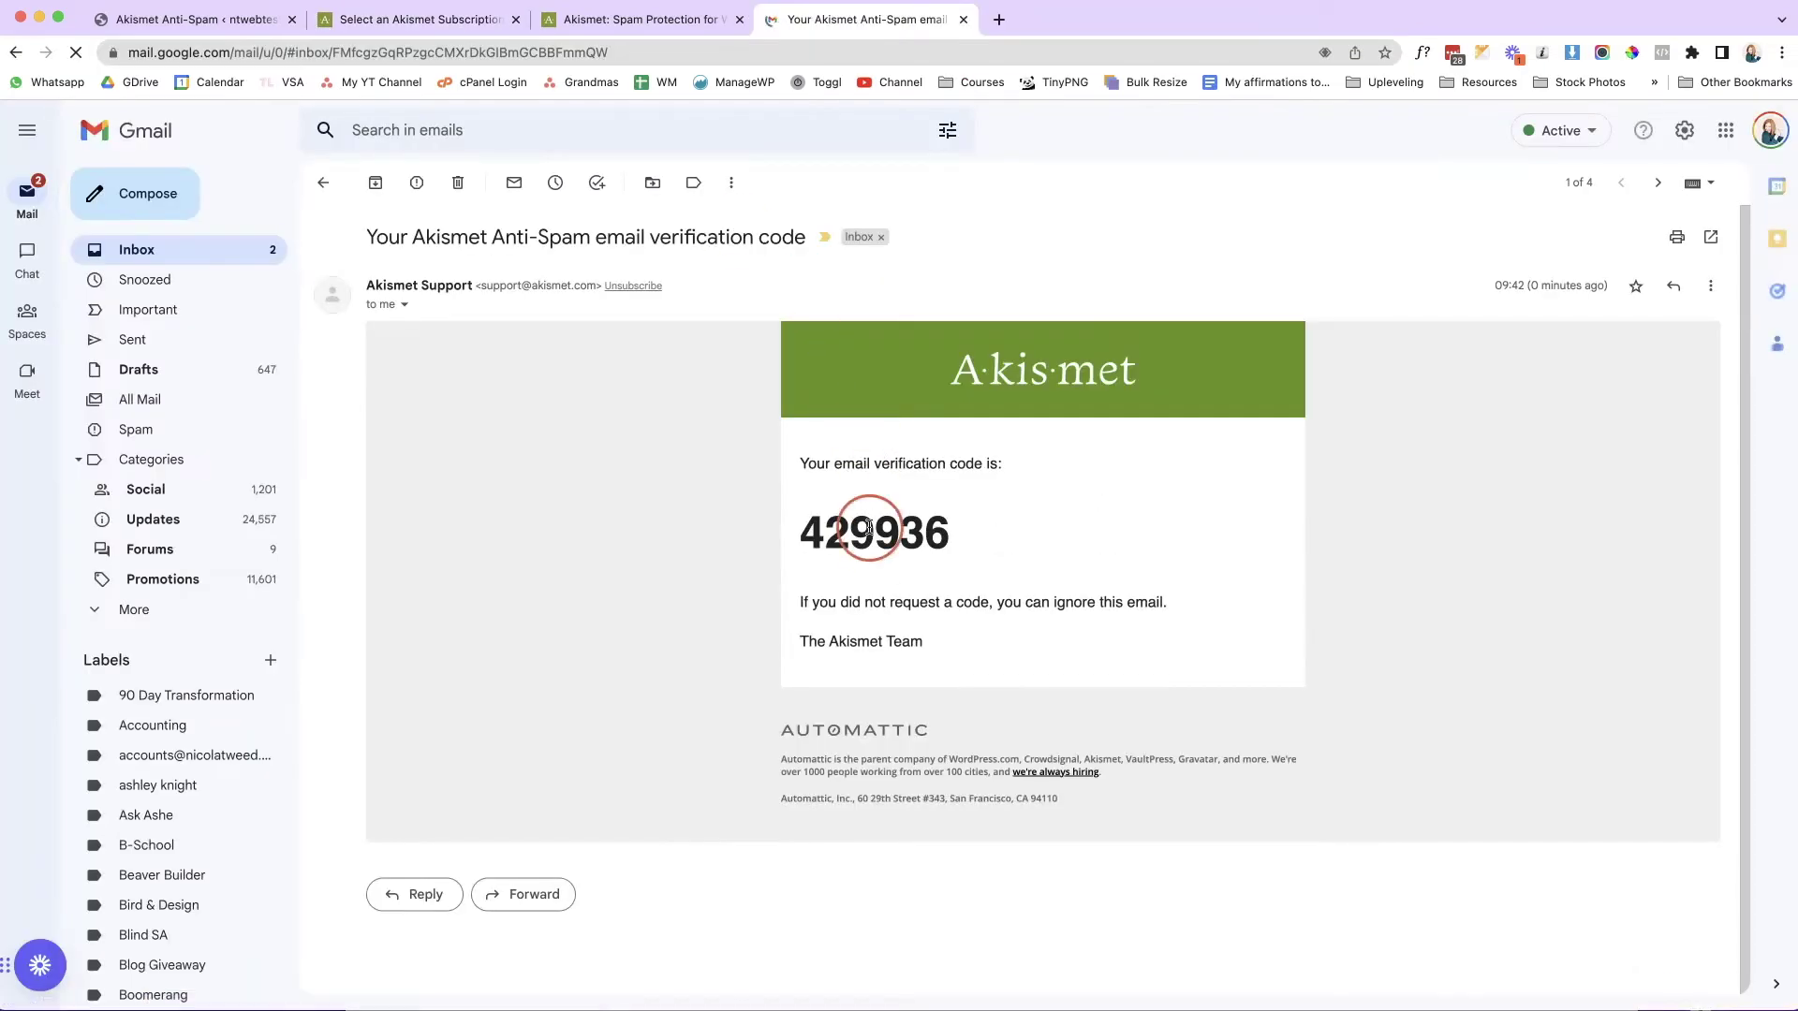
pyautogui.doubleClick(873, 533)
pyautogui.press('super+c')
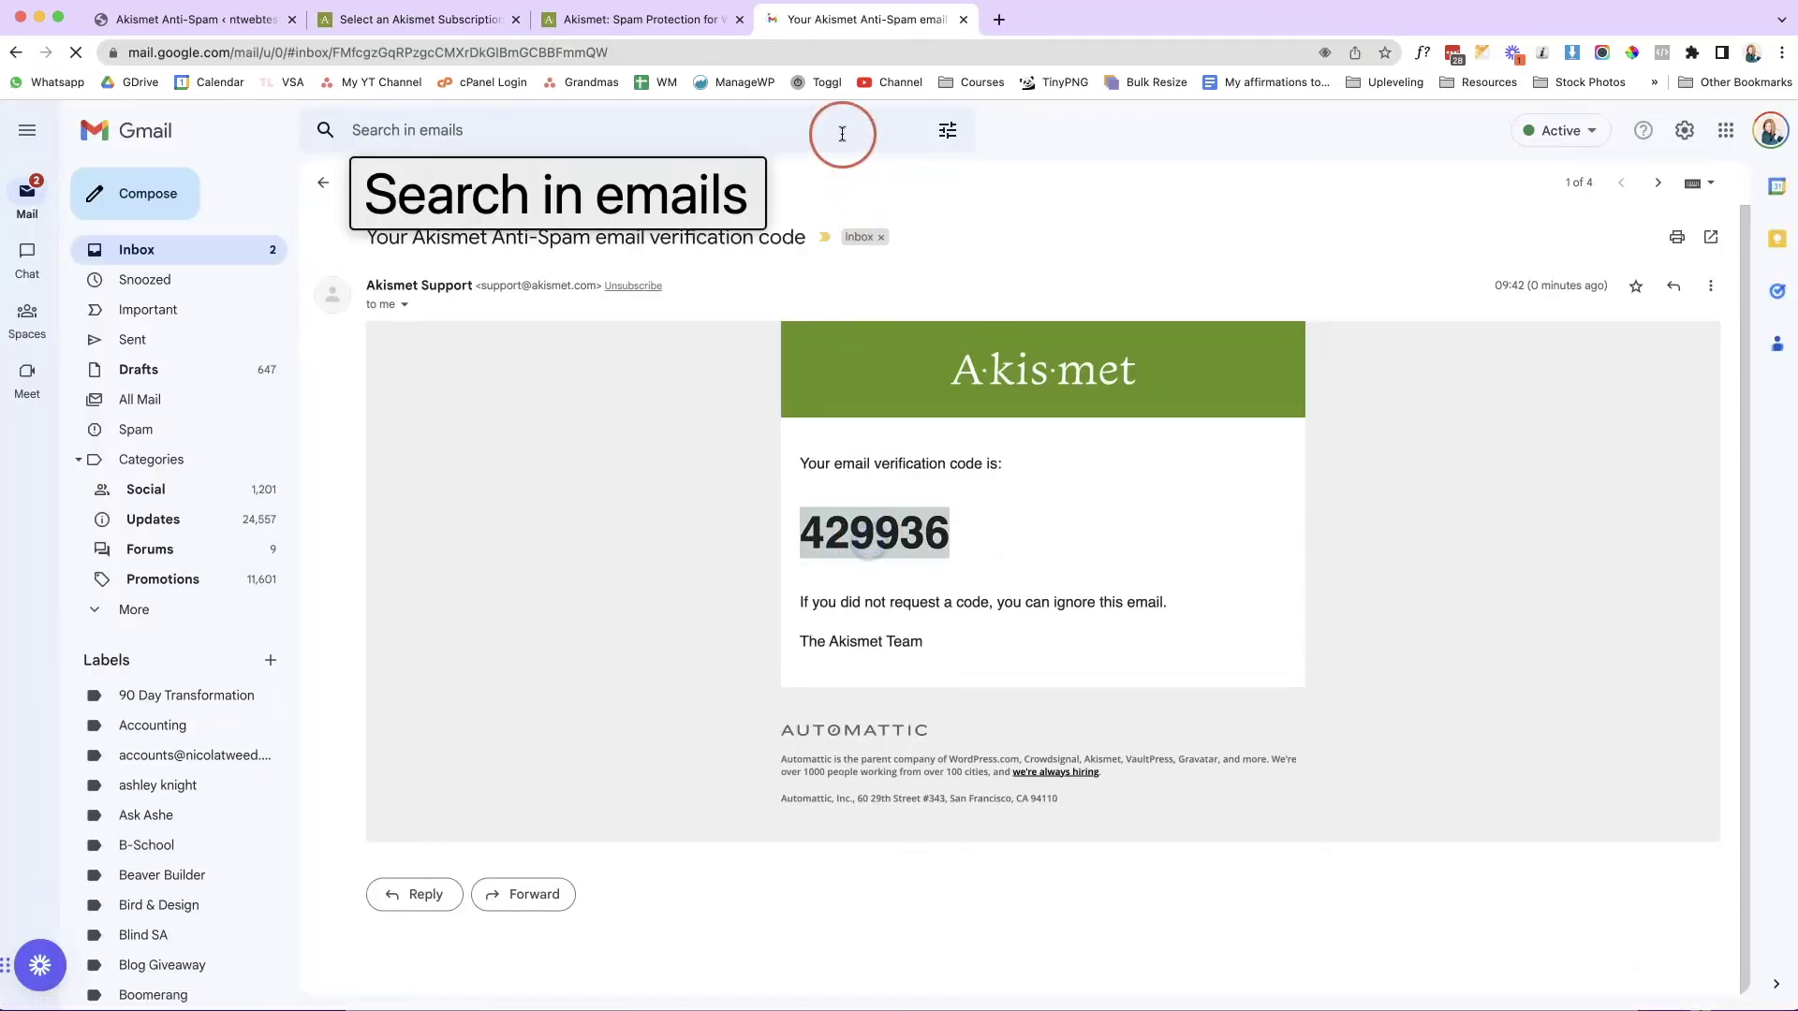
pyautogui.click(663, 21)
pyautogui.click(454, 30)
pyautogui.click(848, 379)
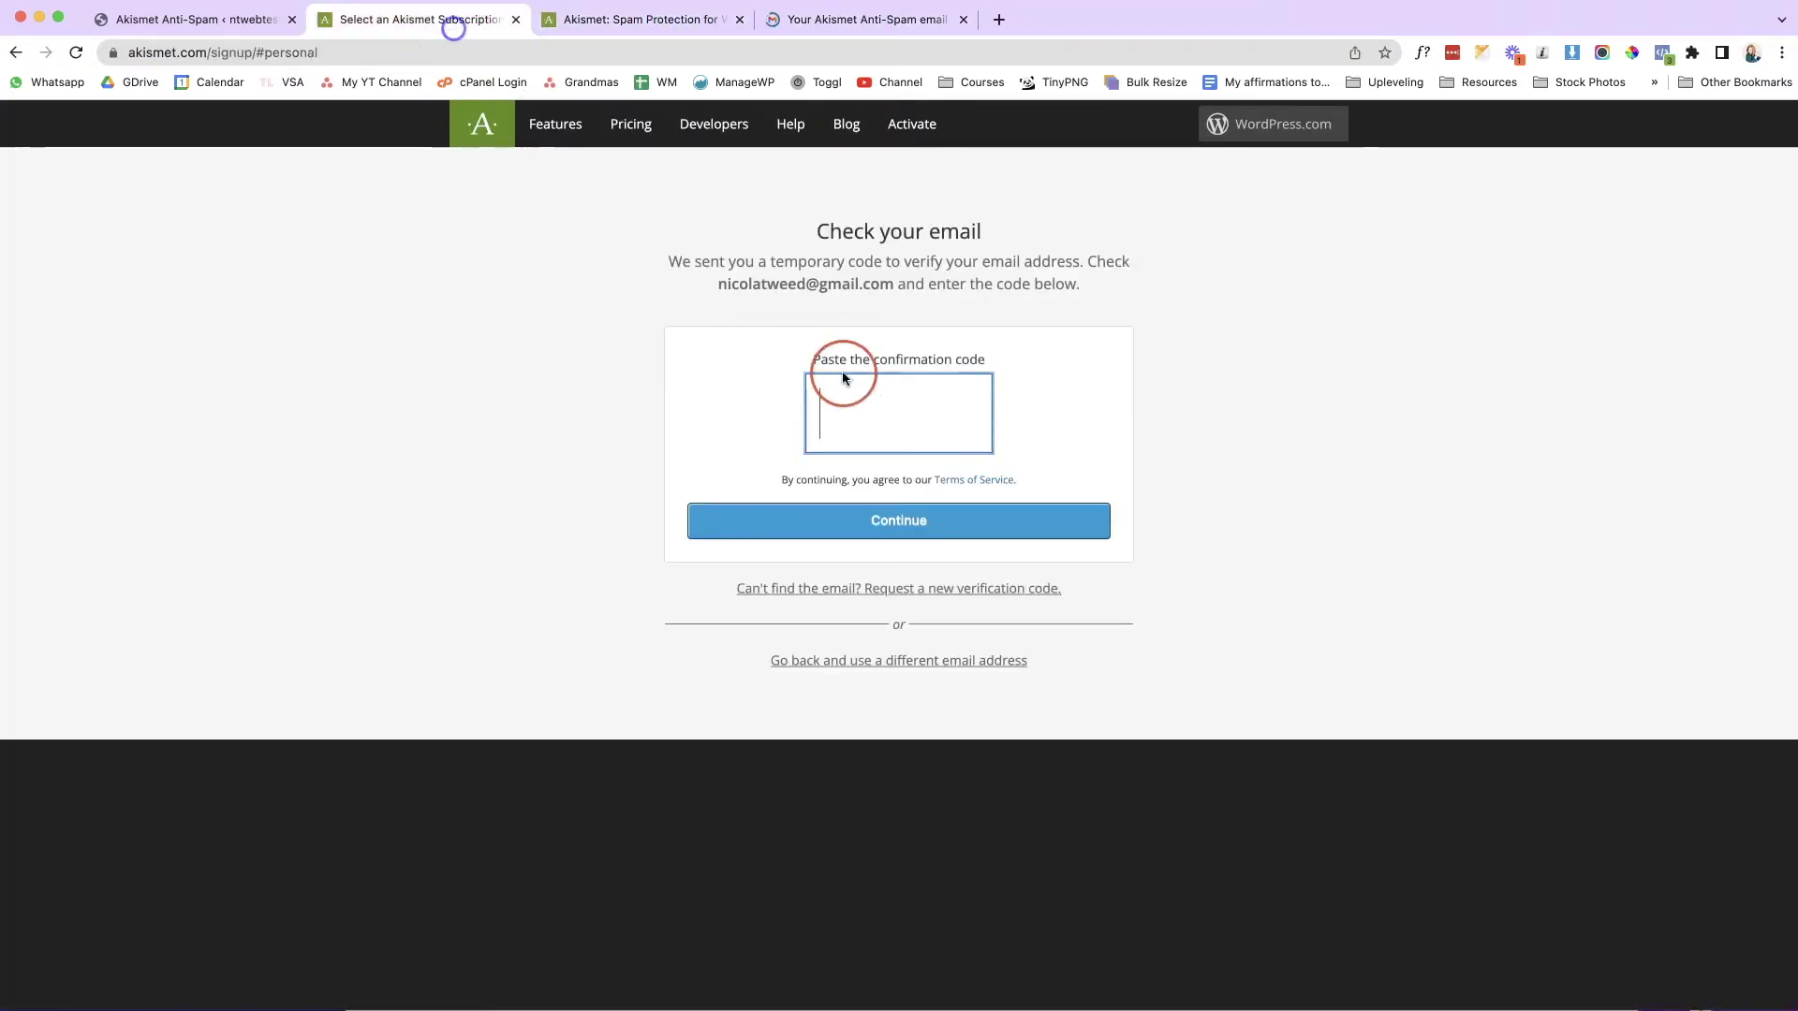
pyautogui.press('super+v')
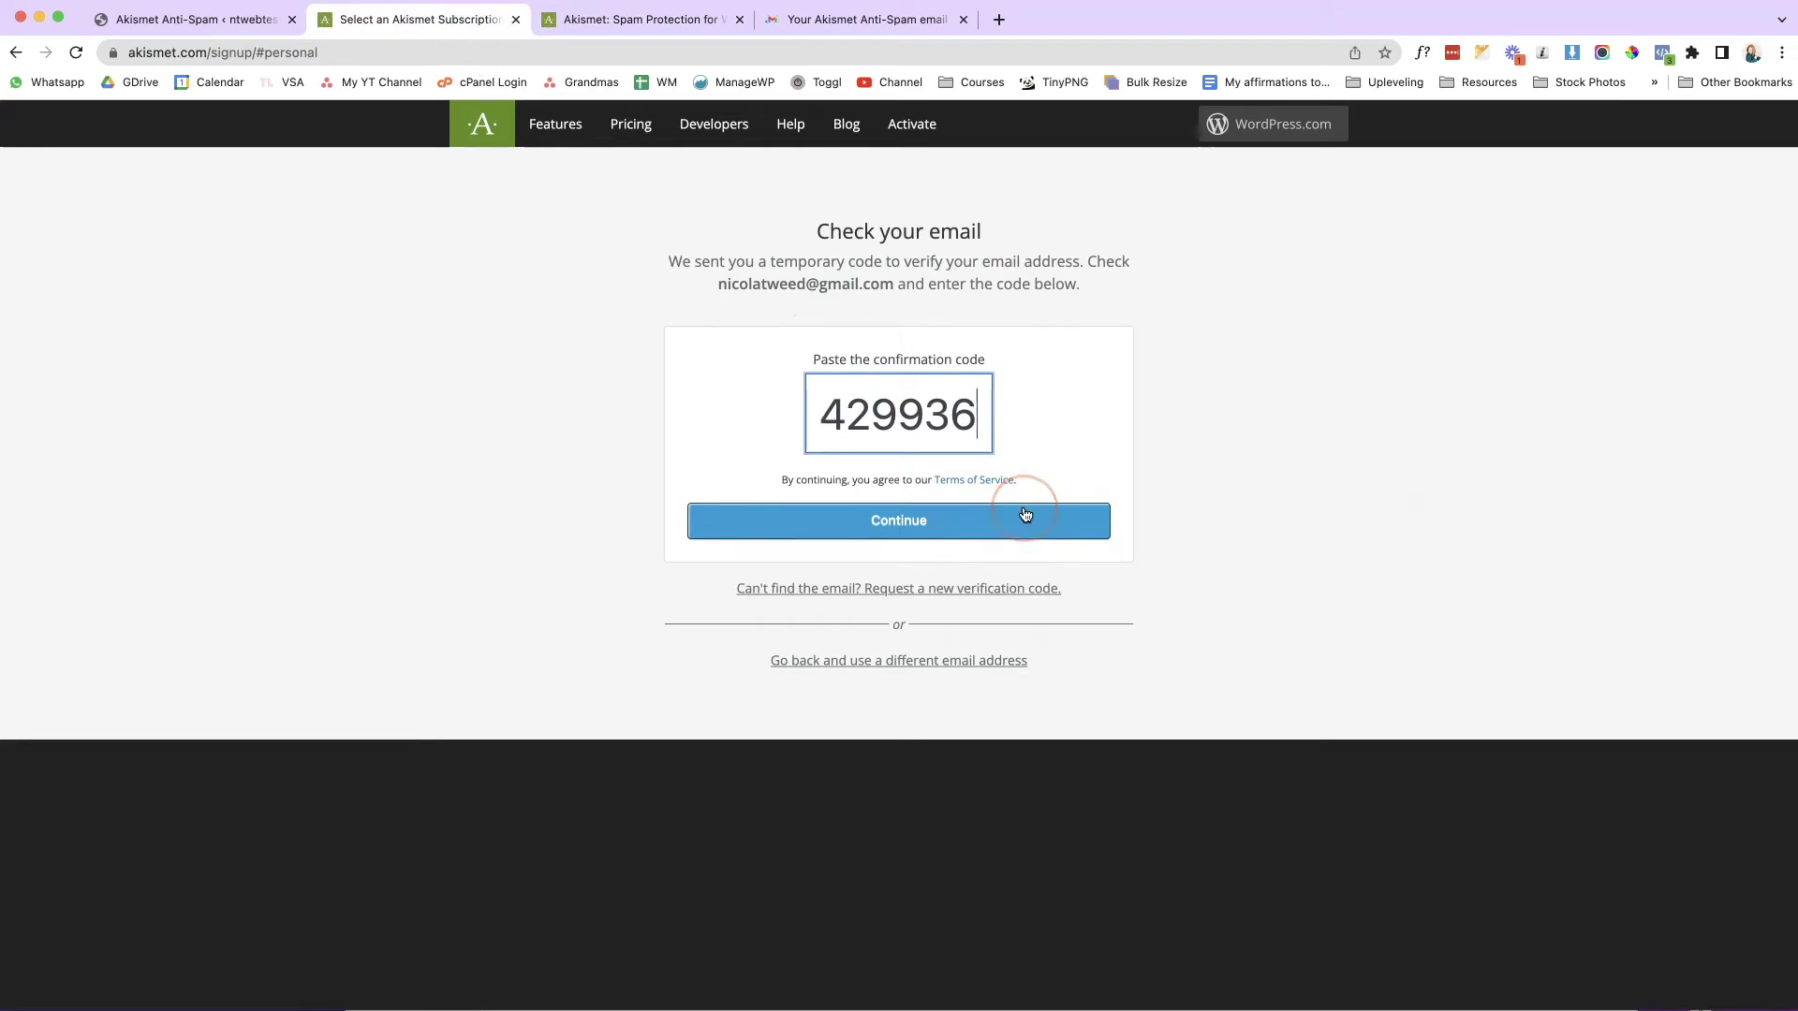
pyautogui.click(1026, 515)
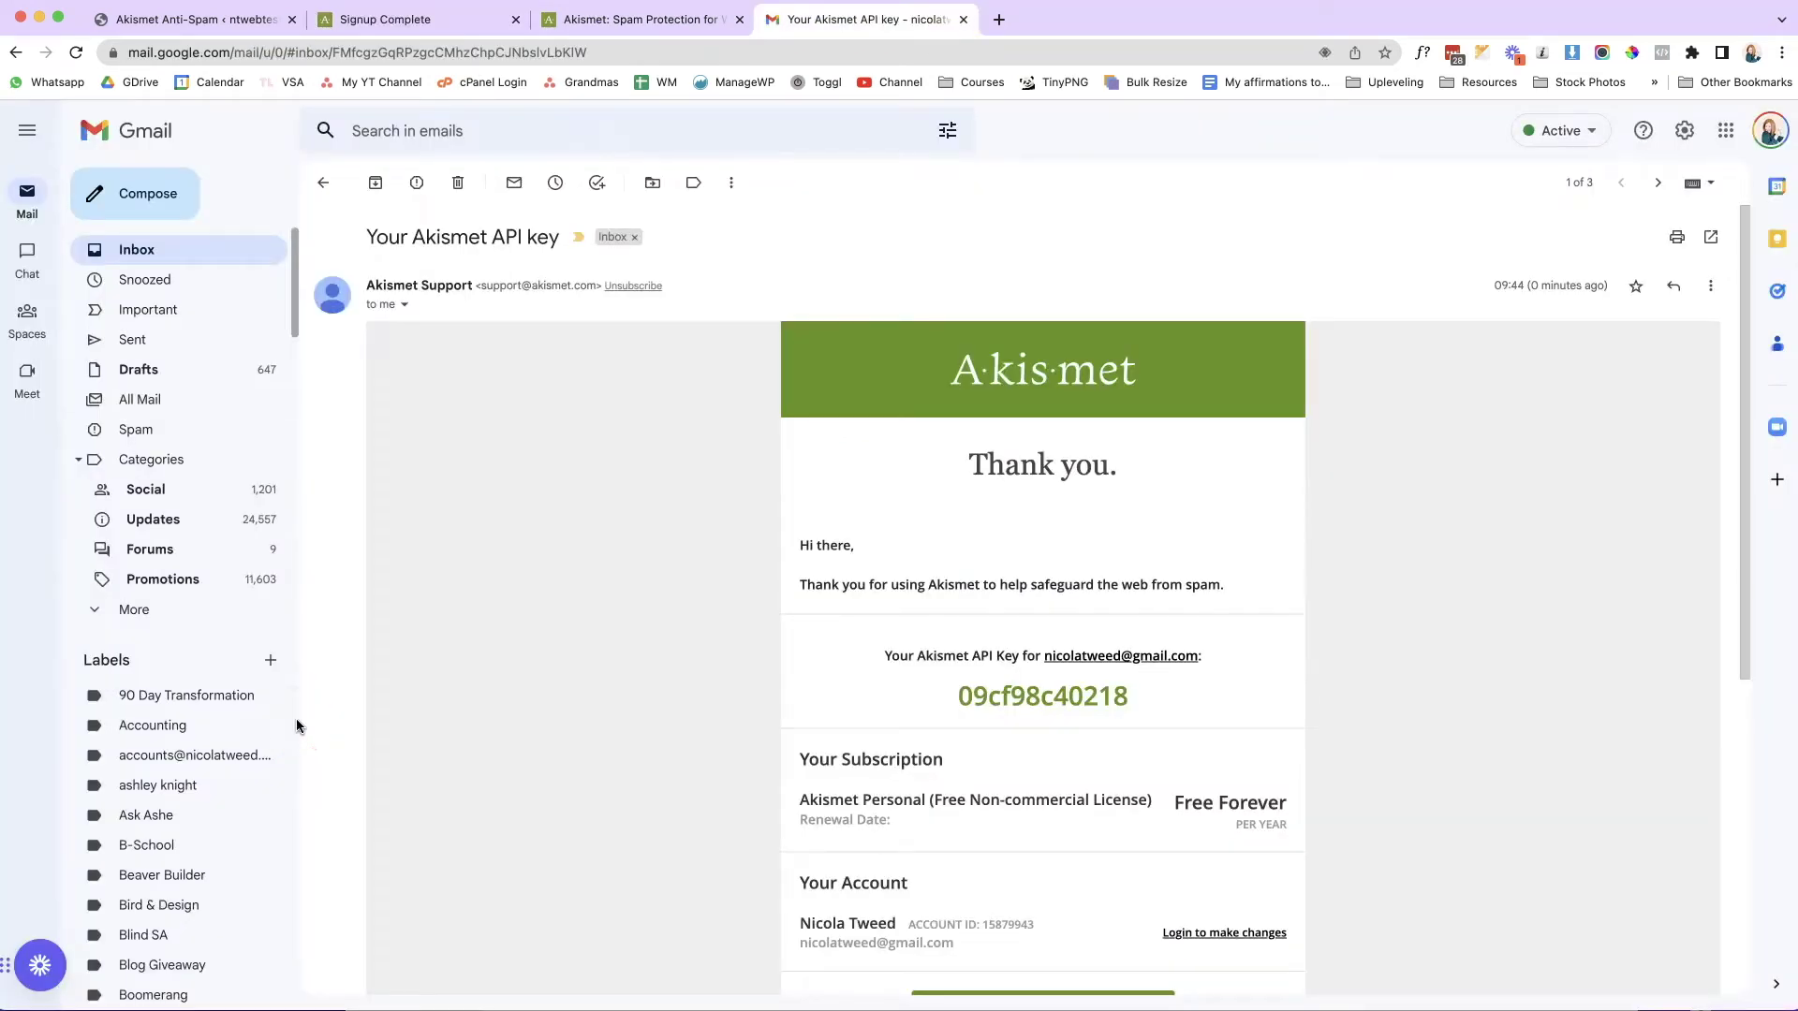
# Copy the Akismet API key from the Gmail message and return to WordPress's Akismet setup page.
pyautogui.click(497, 935)
pyautogui.click(998, 745)
pyautogui.doubleClick(1023, 698)
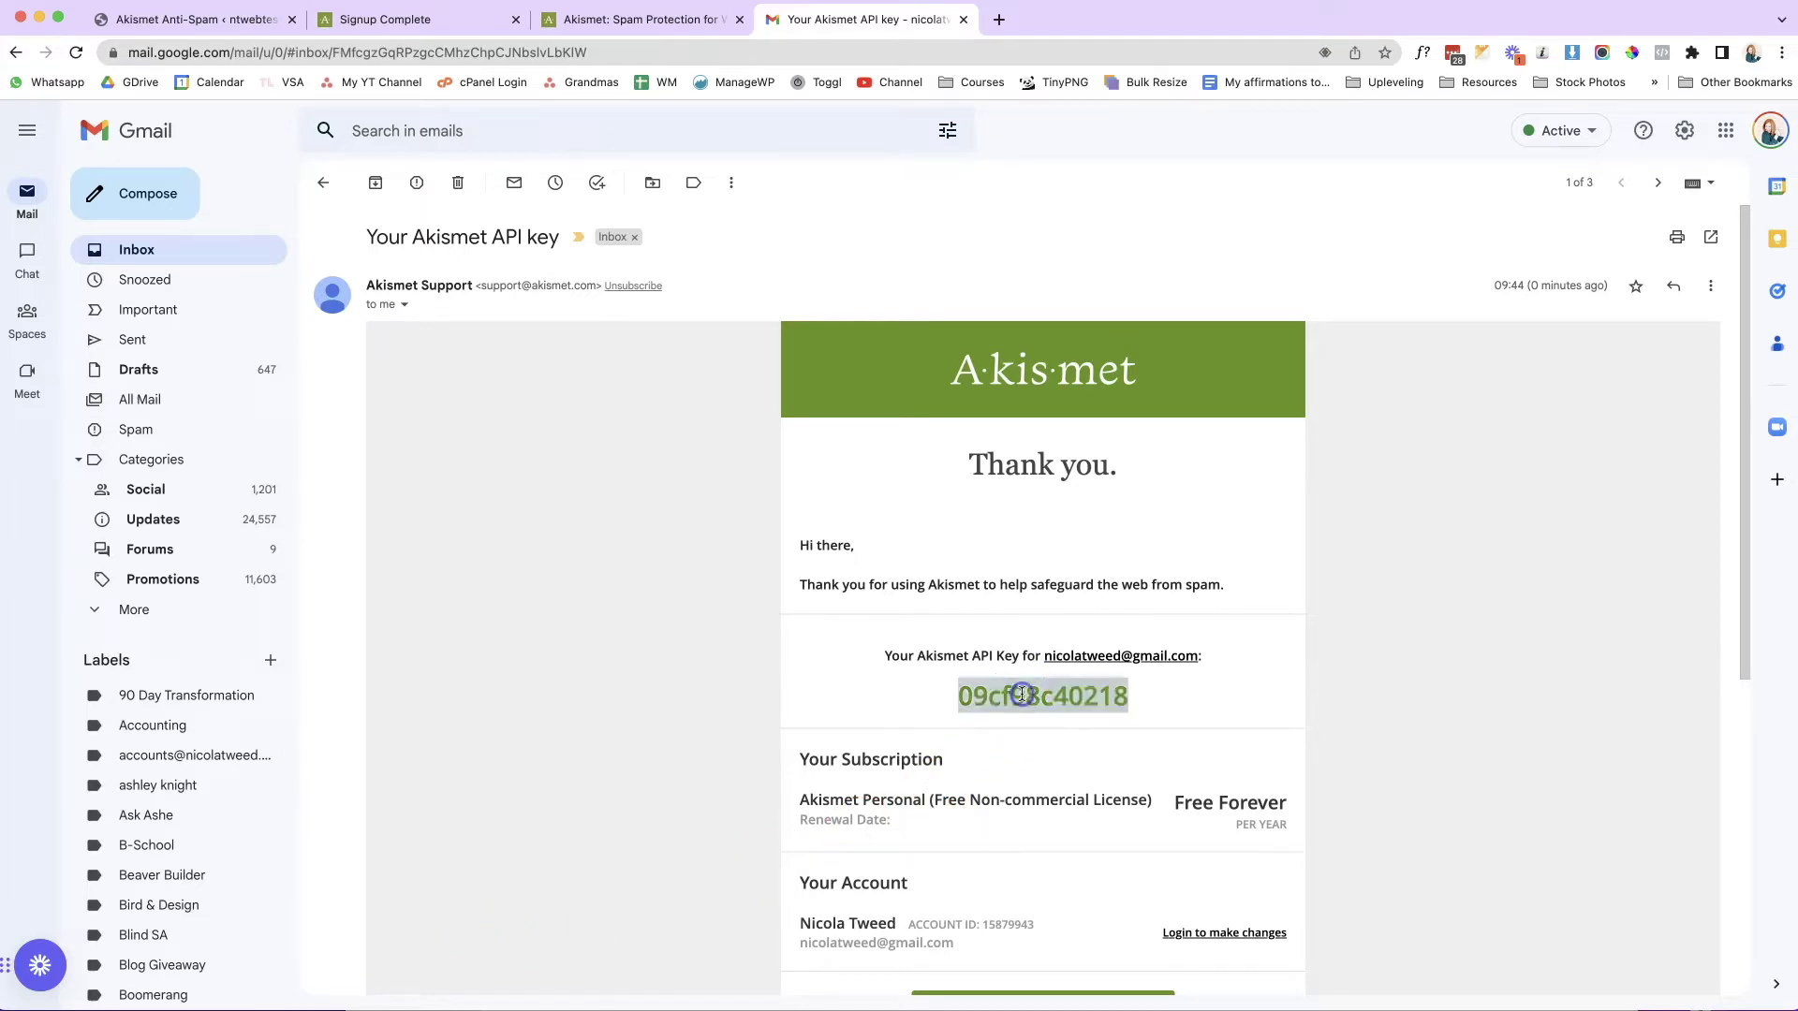
pyautogui.rightClick(1024, 698)
pyautogui.click(1047, 738)
pyautogui.click(166, 21)
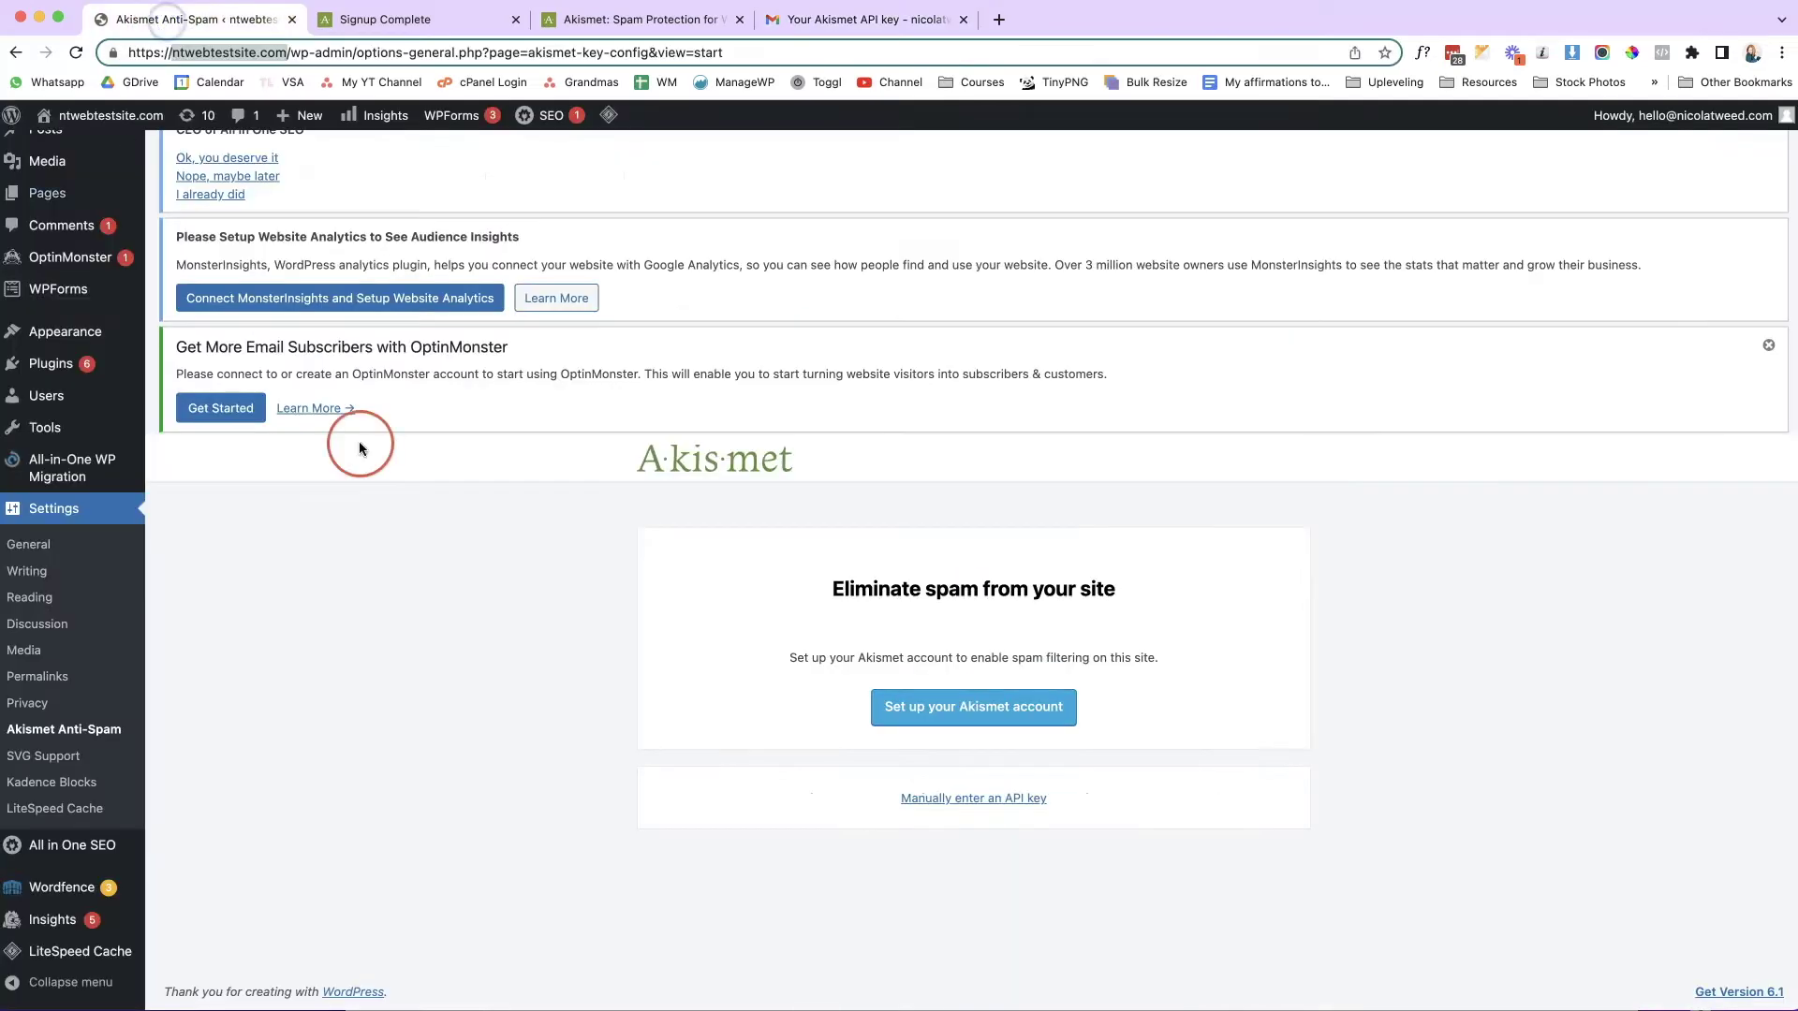
# Connect Akismet by pasting the API key into the manual key field.
pyautogui.click(930, 805)
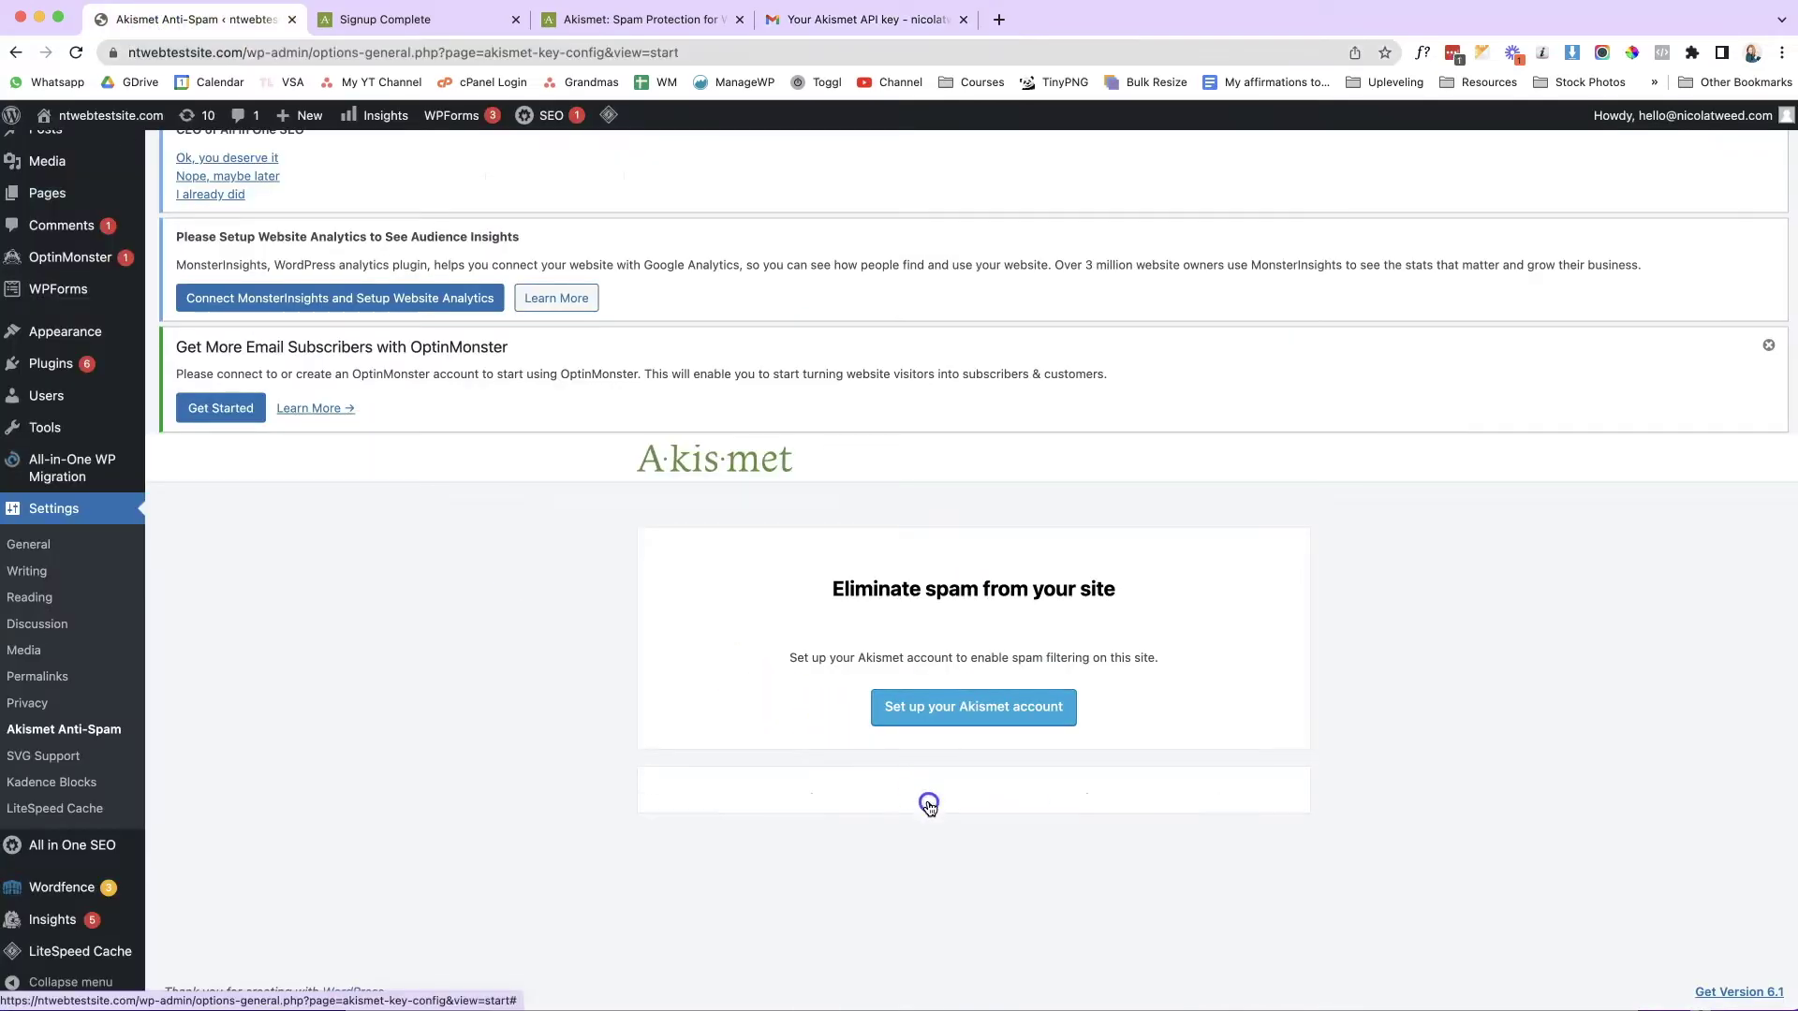
pyautogui.click(878, 792)
pyautogui.rightClick(813, 809)
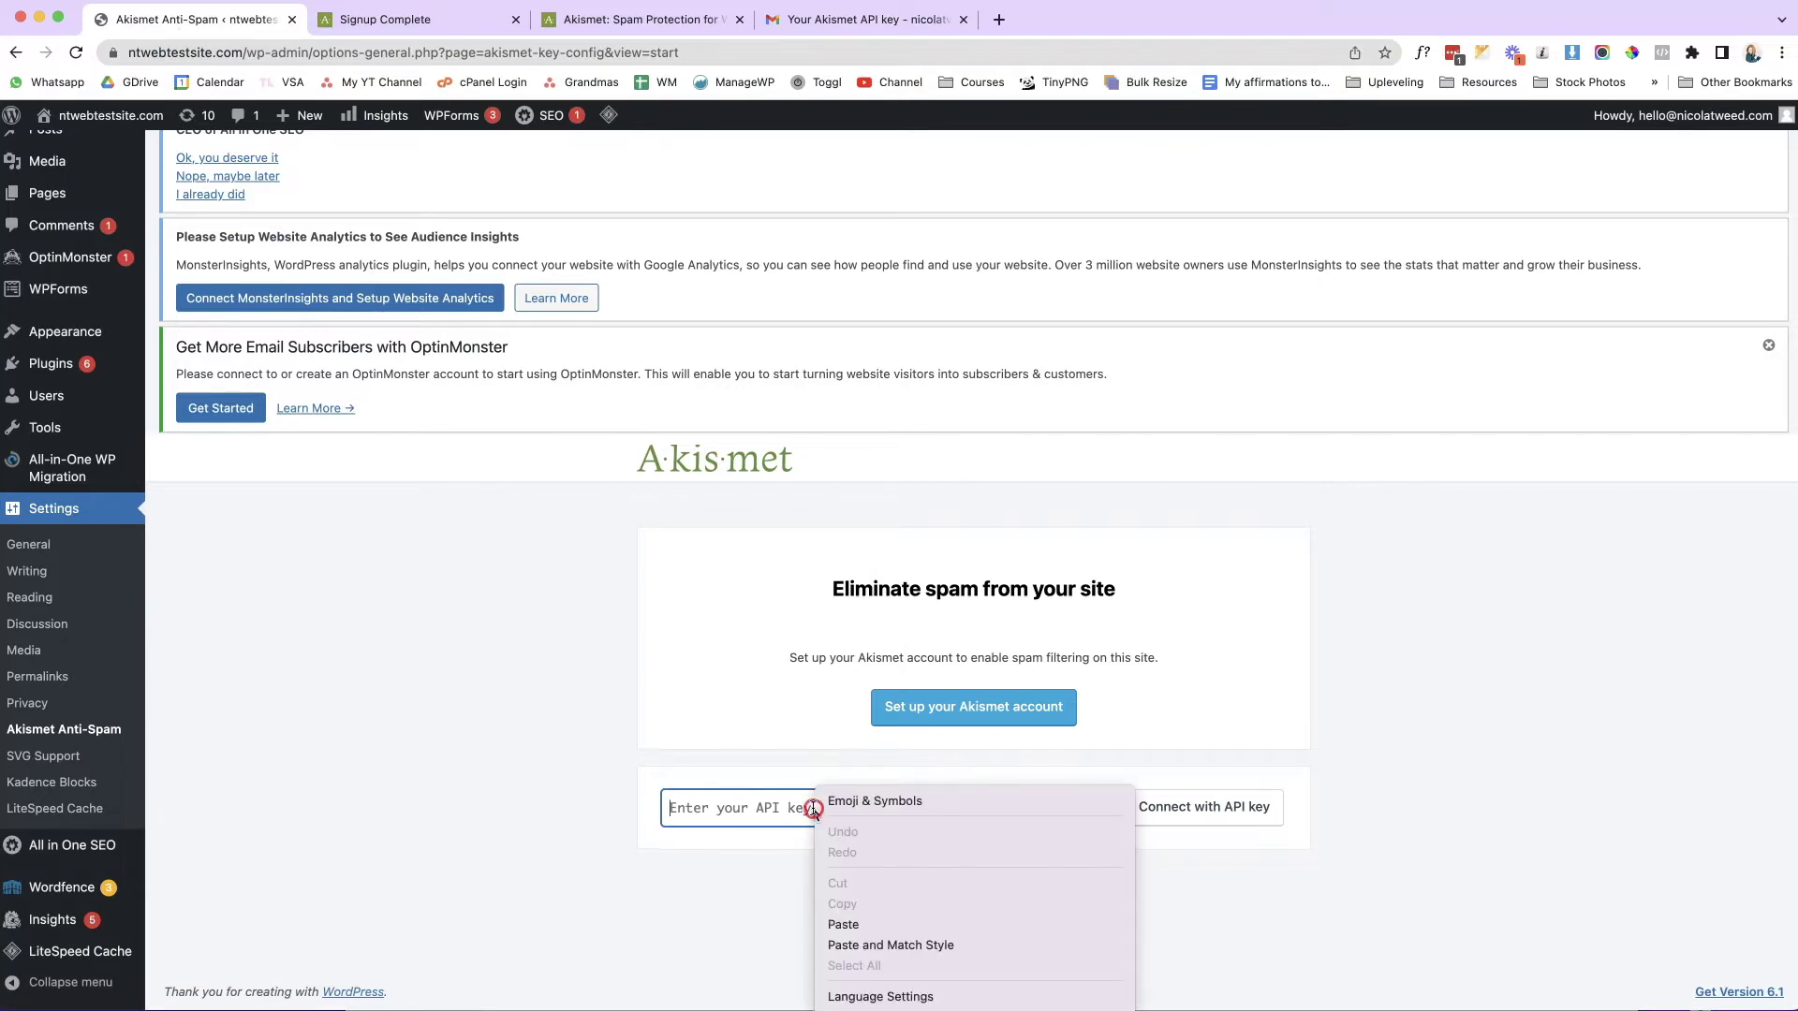
pyautogui.click(845, 923)
pyautogui.click(1168, 828)
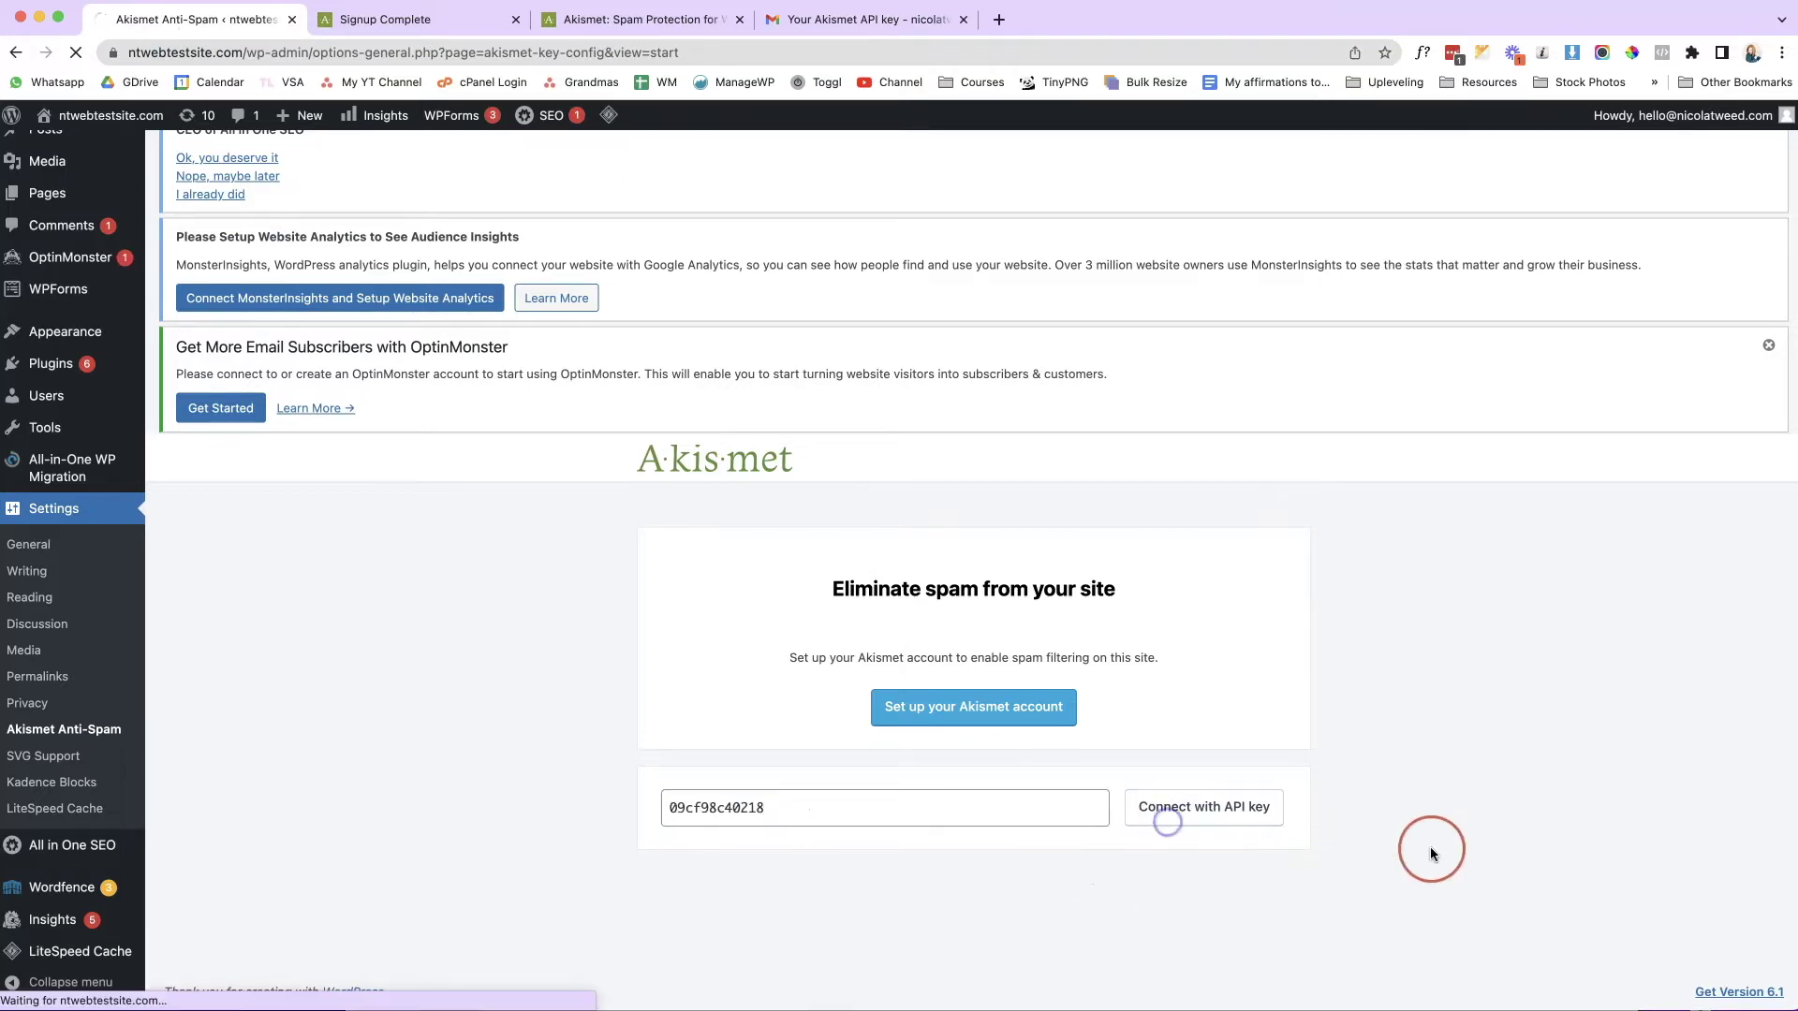
# Save the Akismet settings and open the UpdraftPlus plugin page in a second tab.
pyautogui.scroll(-3, 1434, 846)
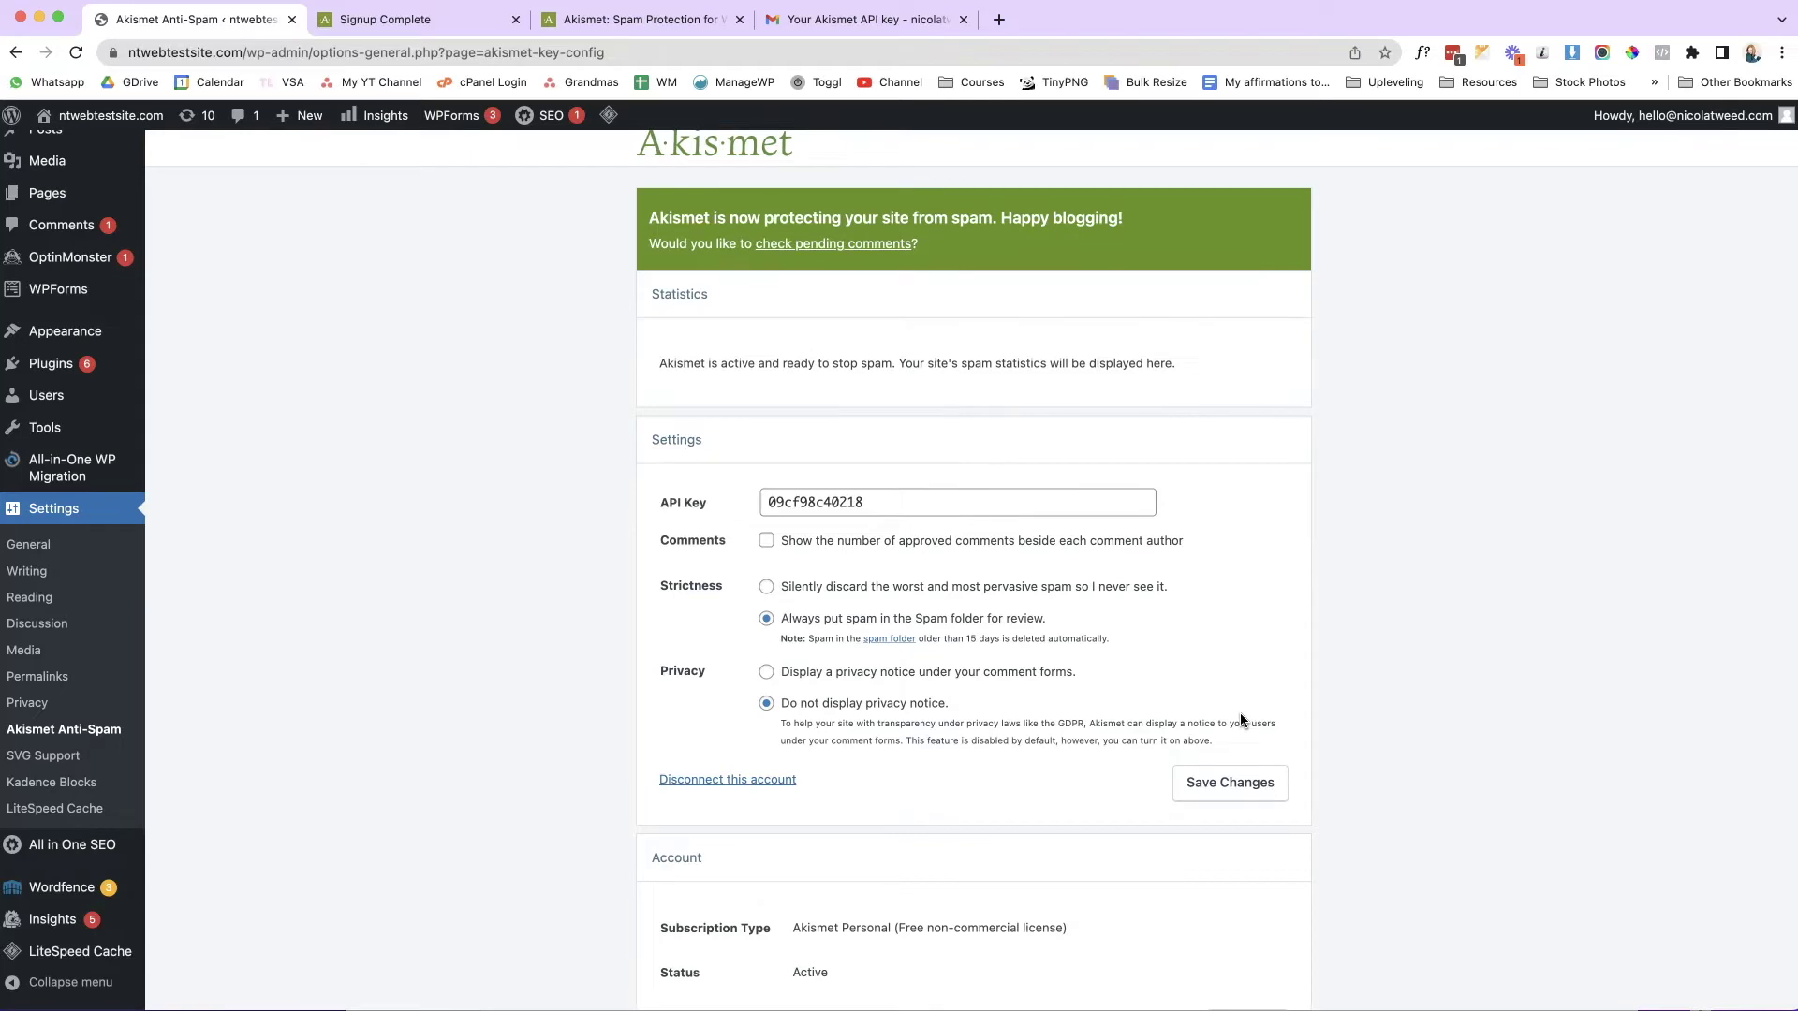
pyautogui.click(1204, 784)
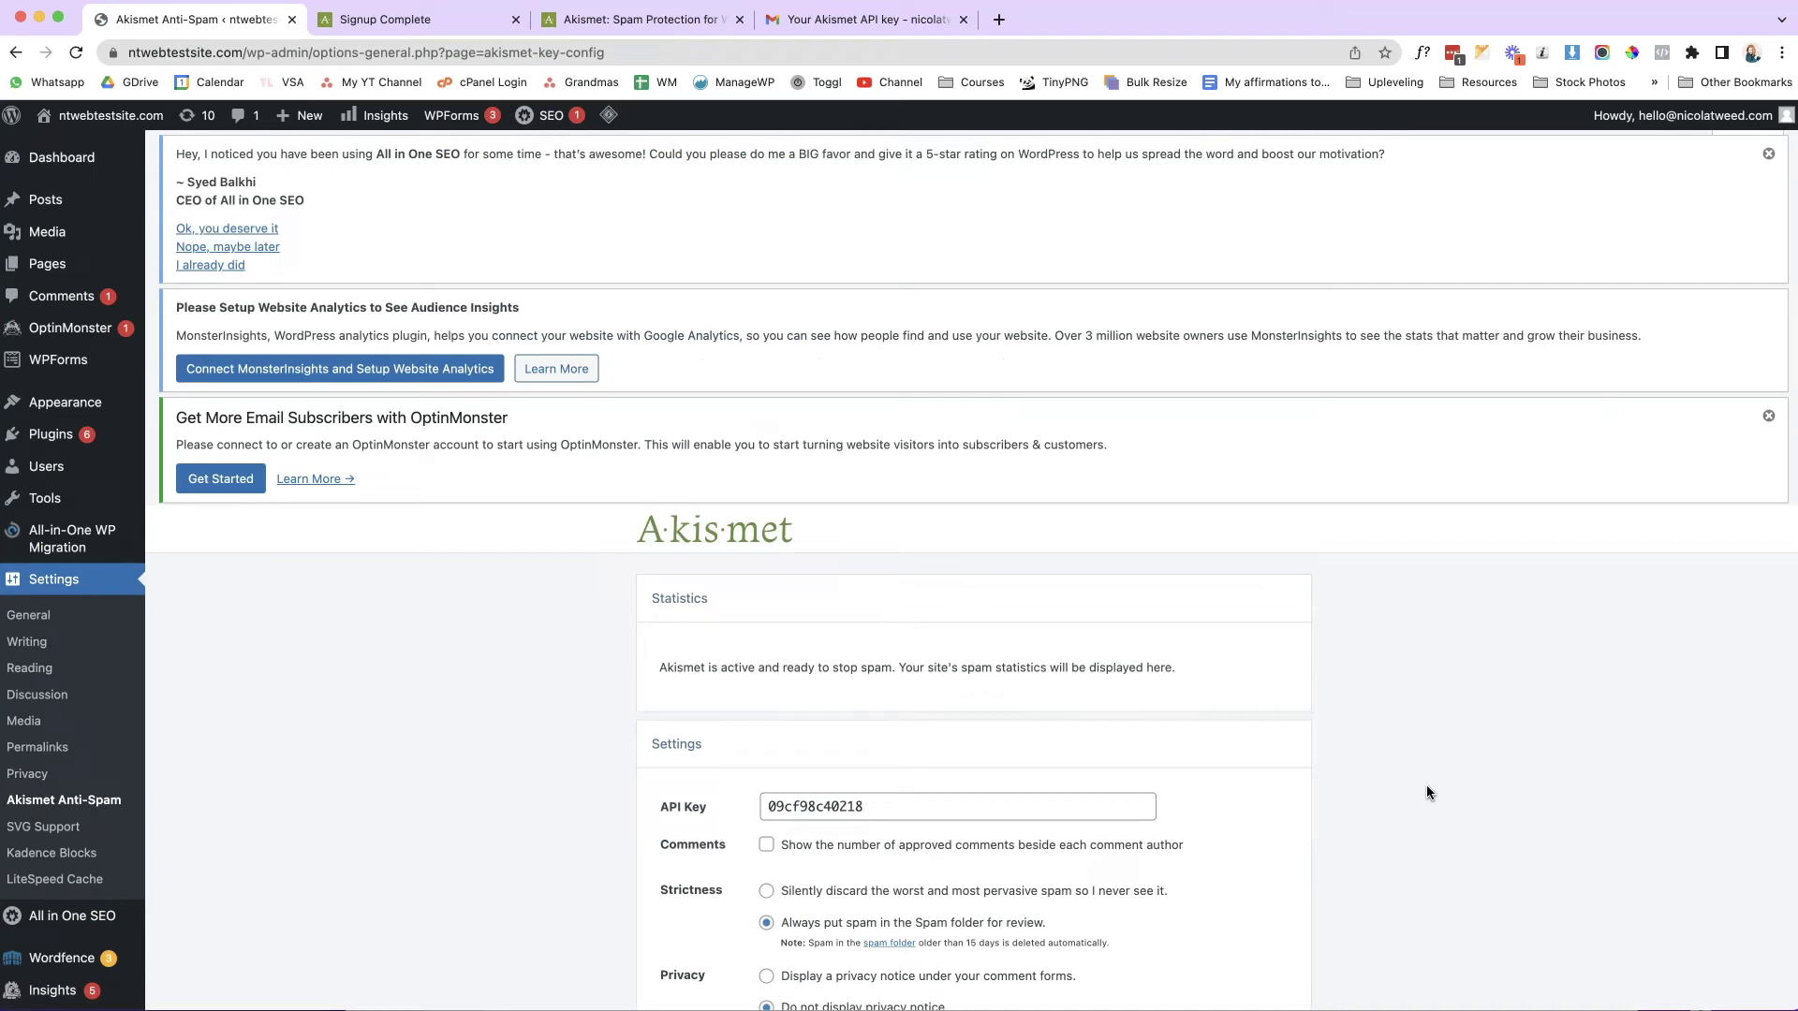
pyautogui.click(337, 506)
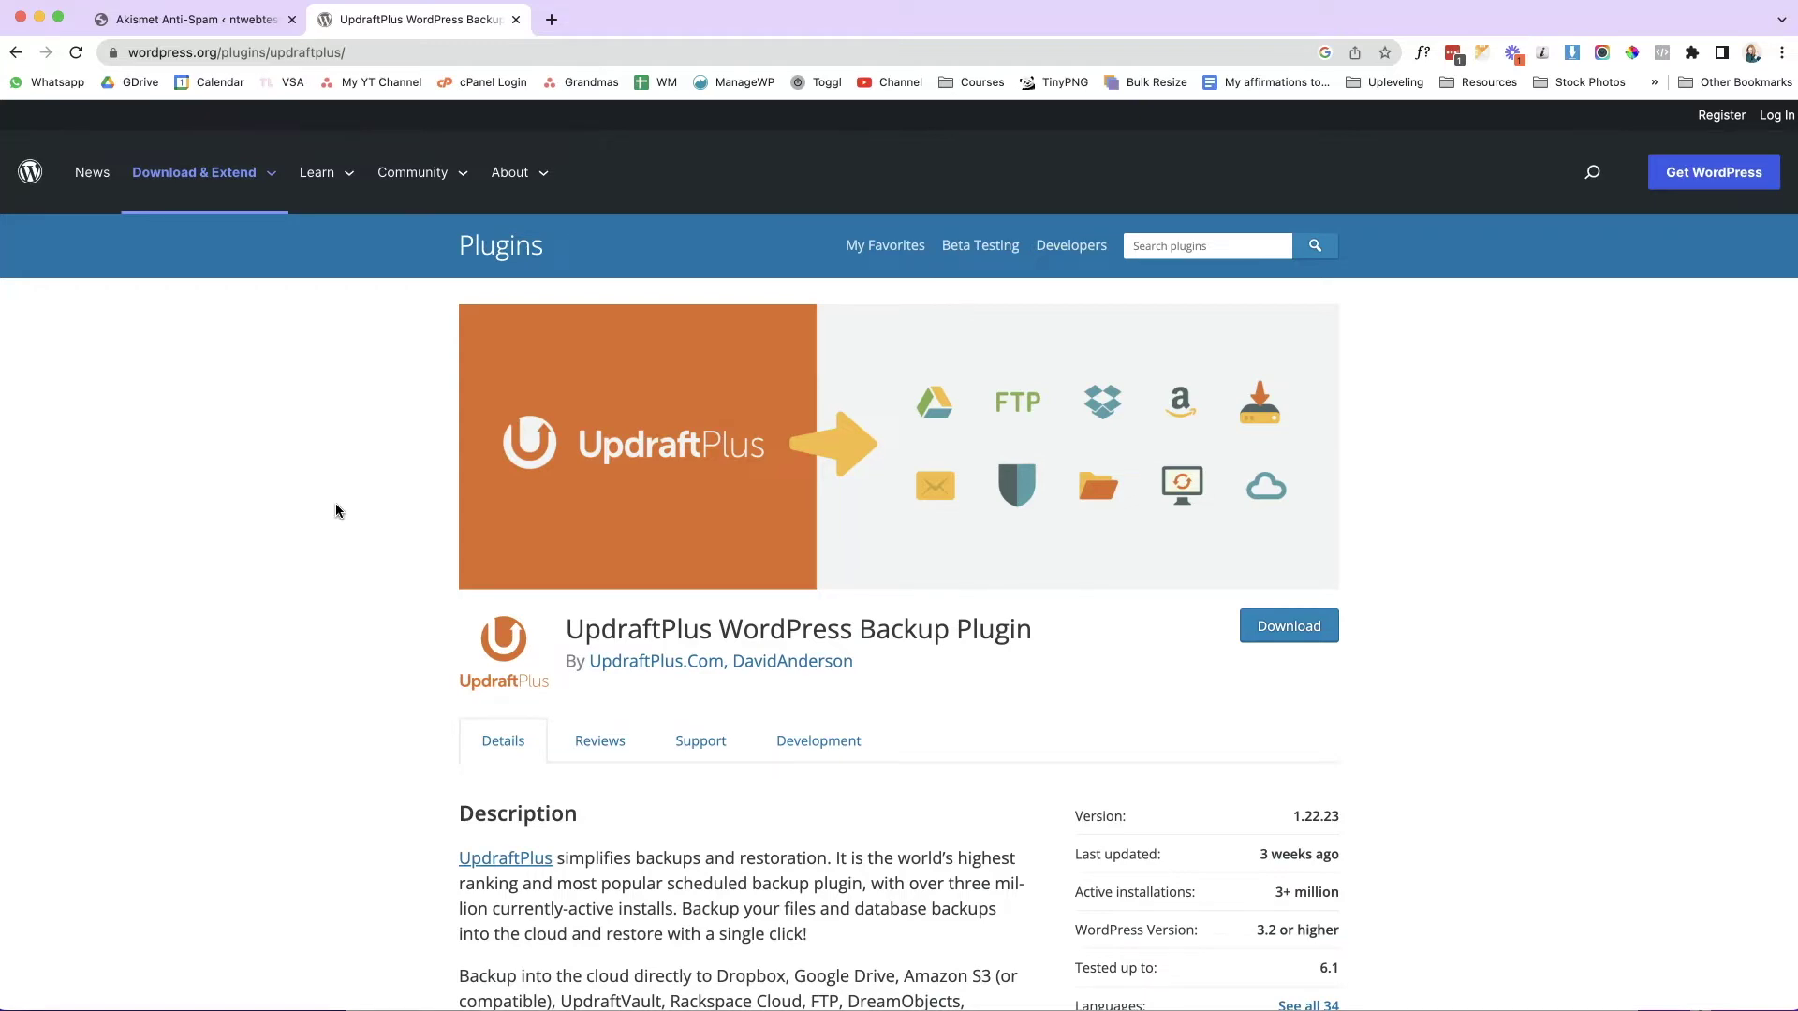
# Switch back to the site's Akismet Anti-Spam settings tab.
pyautogui.click(262, 17)
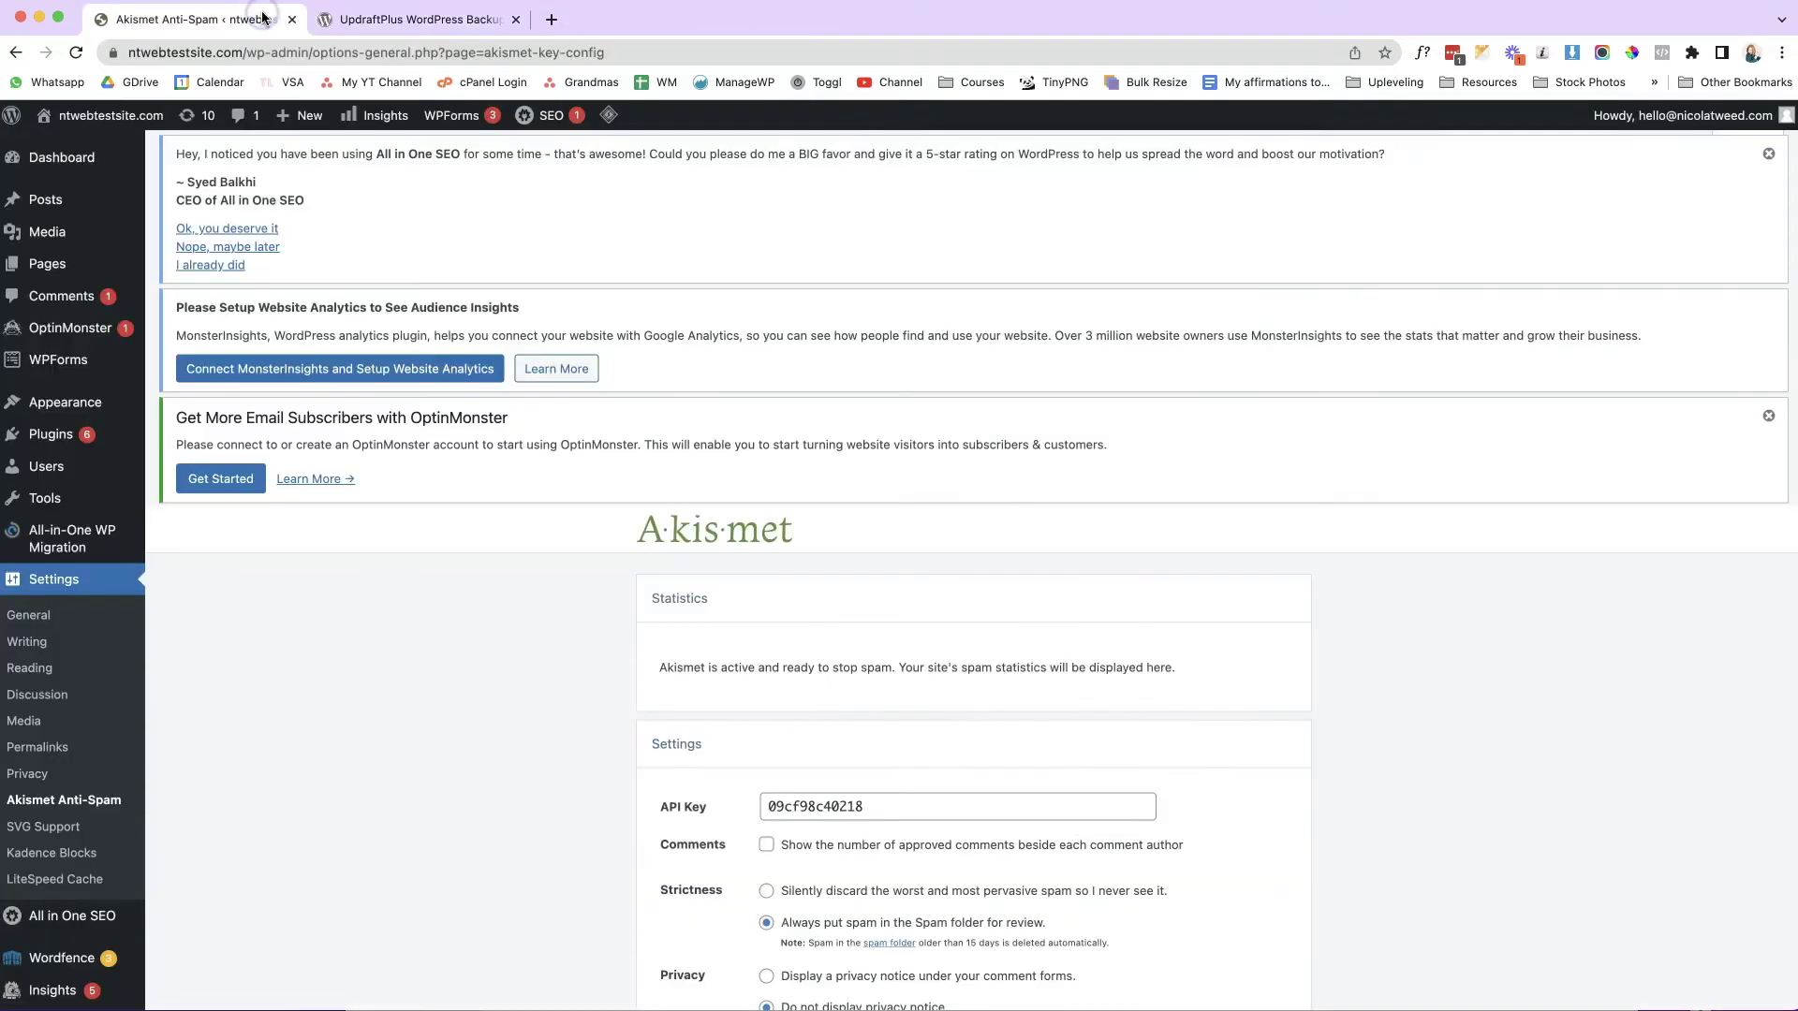
# Search the plugin directory for 'updraftplus' under Plugins > Add New.
pyautogui.moveTo(104, 434)
pyautogui.click(181, 463)
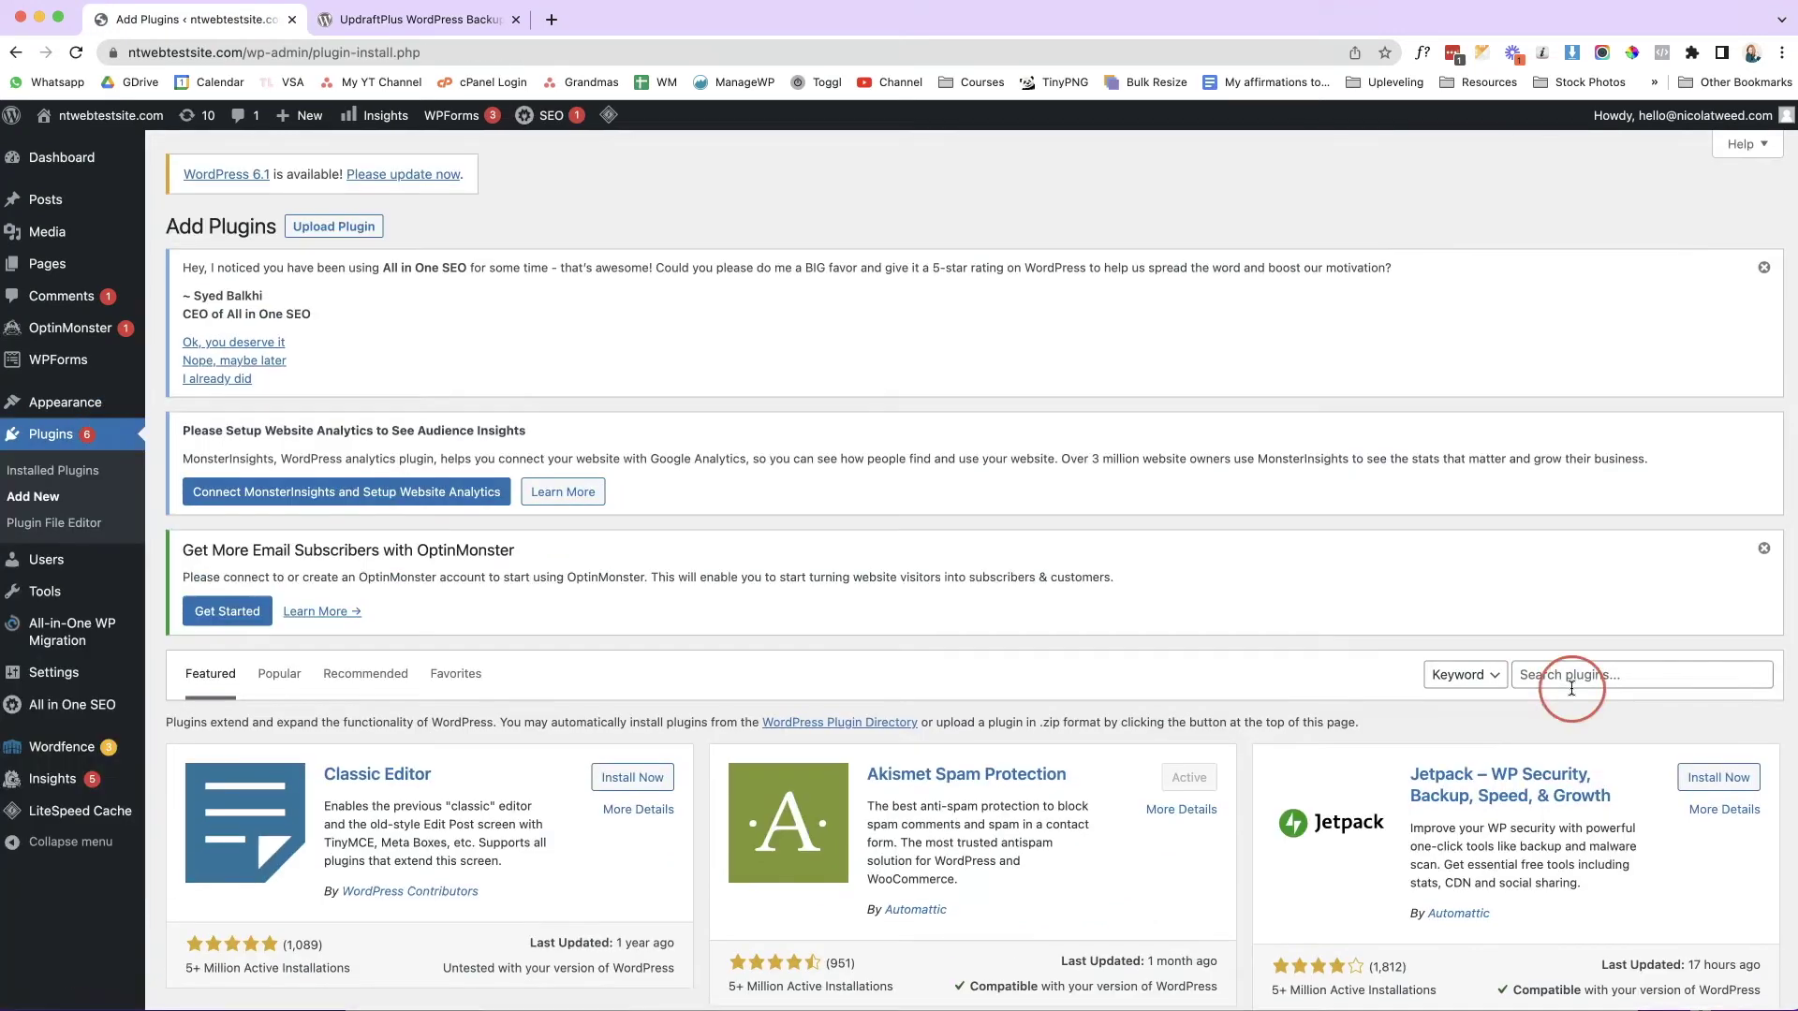
pyautogui.click(1570, 684)
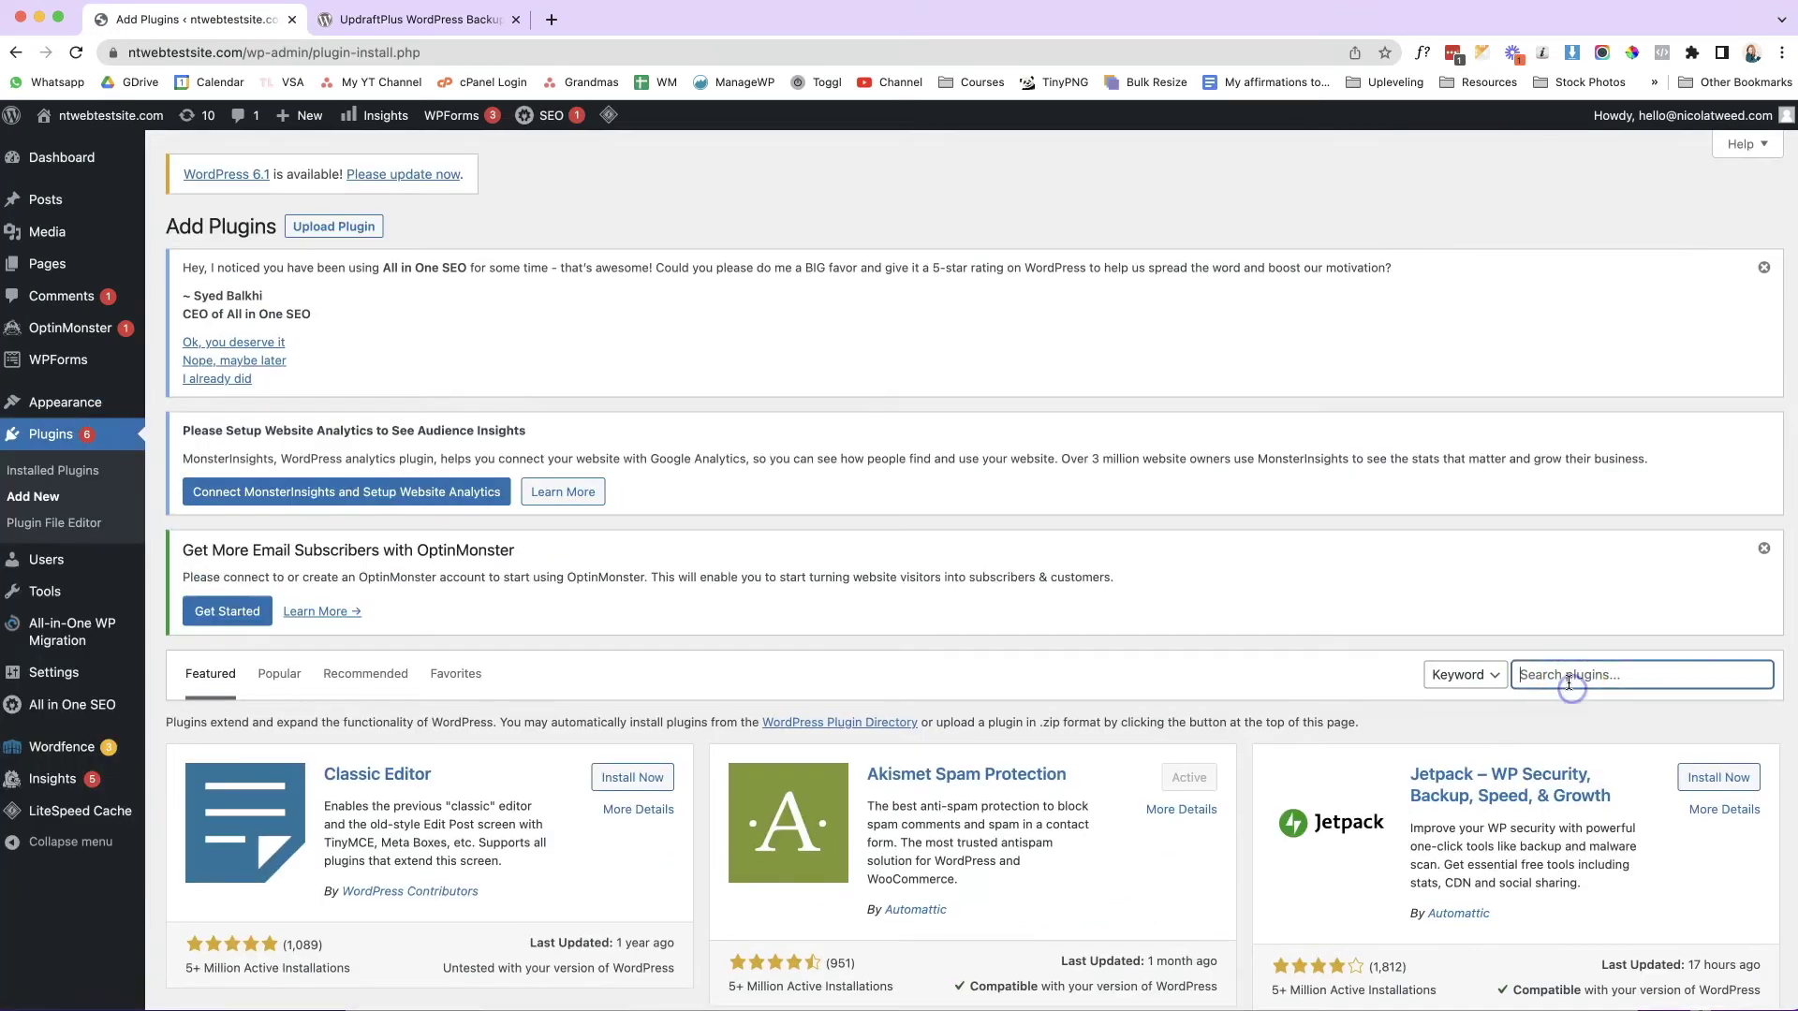
pyautogui.write('updraft plis')
pyautogui.press('BackSpace')
pyautogui.press('BackSpace')
pyautogui.write('us')
pyautogui.click(1566, 680)
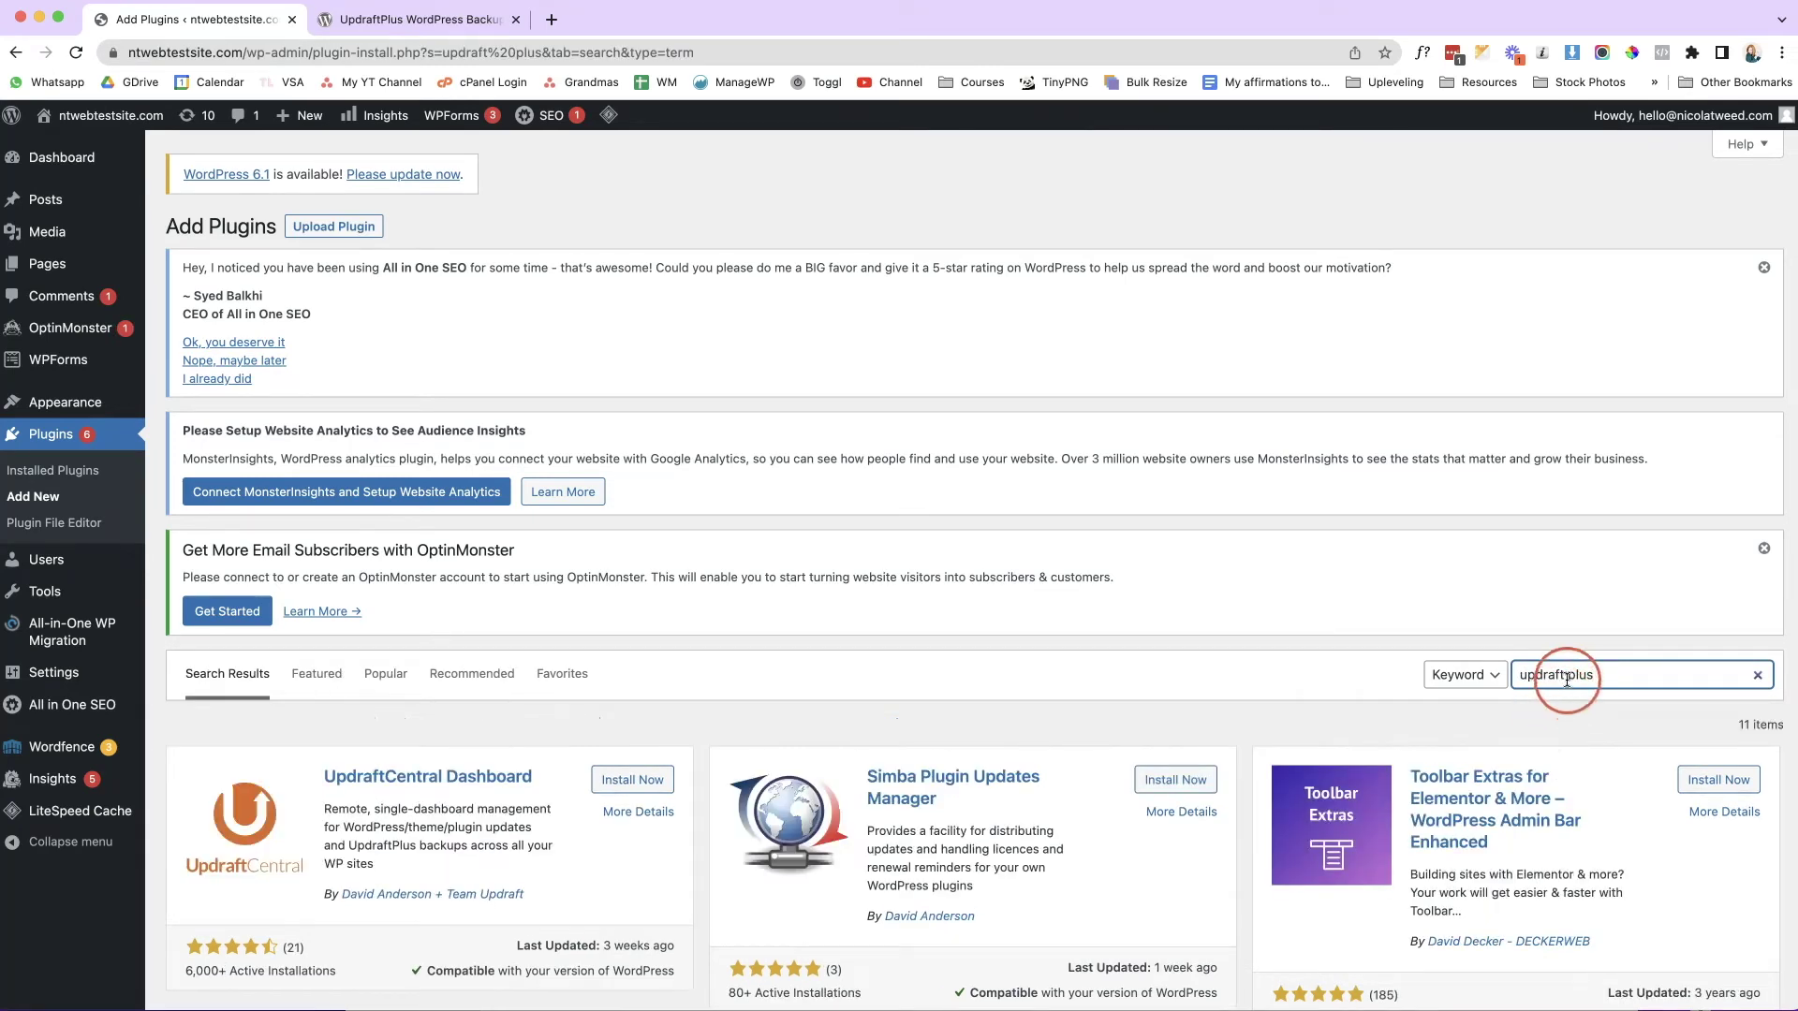
pyautogui.press('BackSpace')
pyautogui.click(1089, 382)
# Install and activate the UpdraftPlus WordPress Backup Plugin.
pyautogui.scroll(-3, 1089, 382)
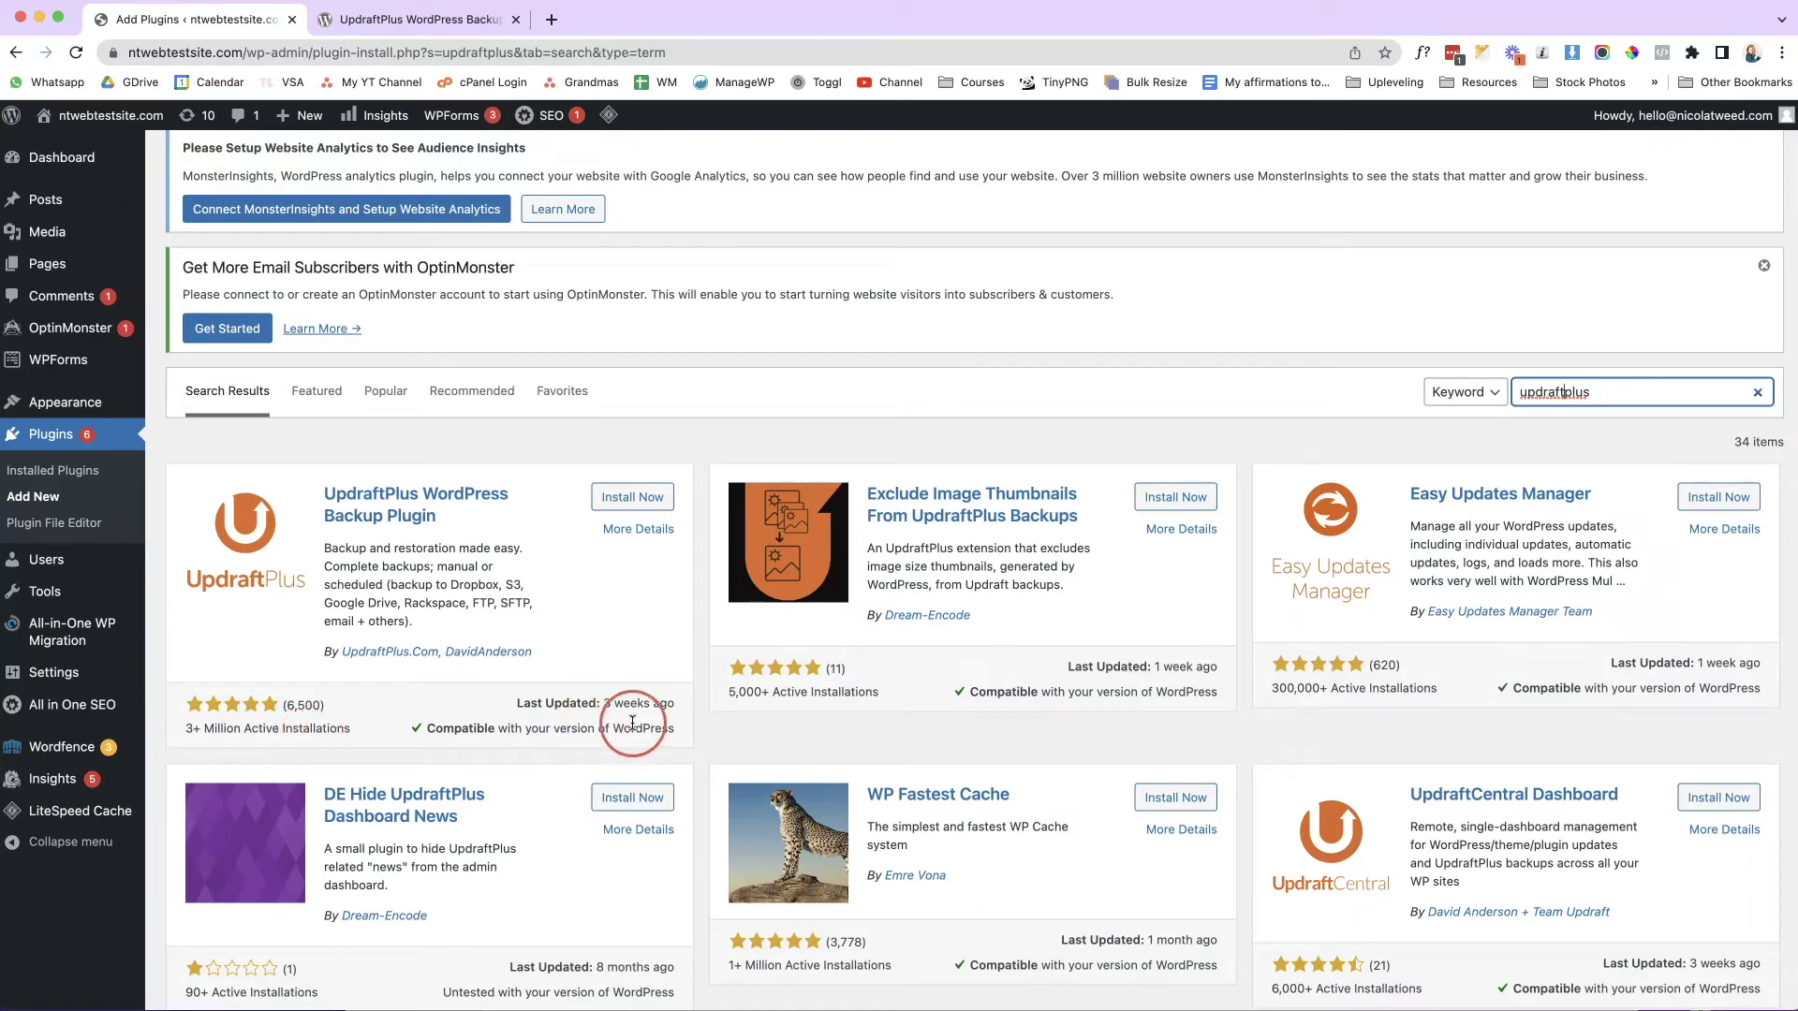
pyautogui.click(631, 500)
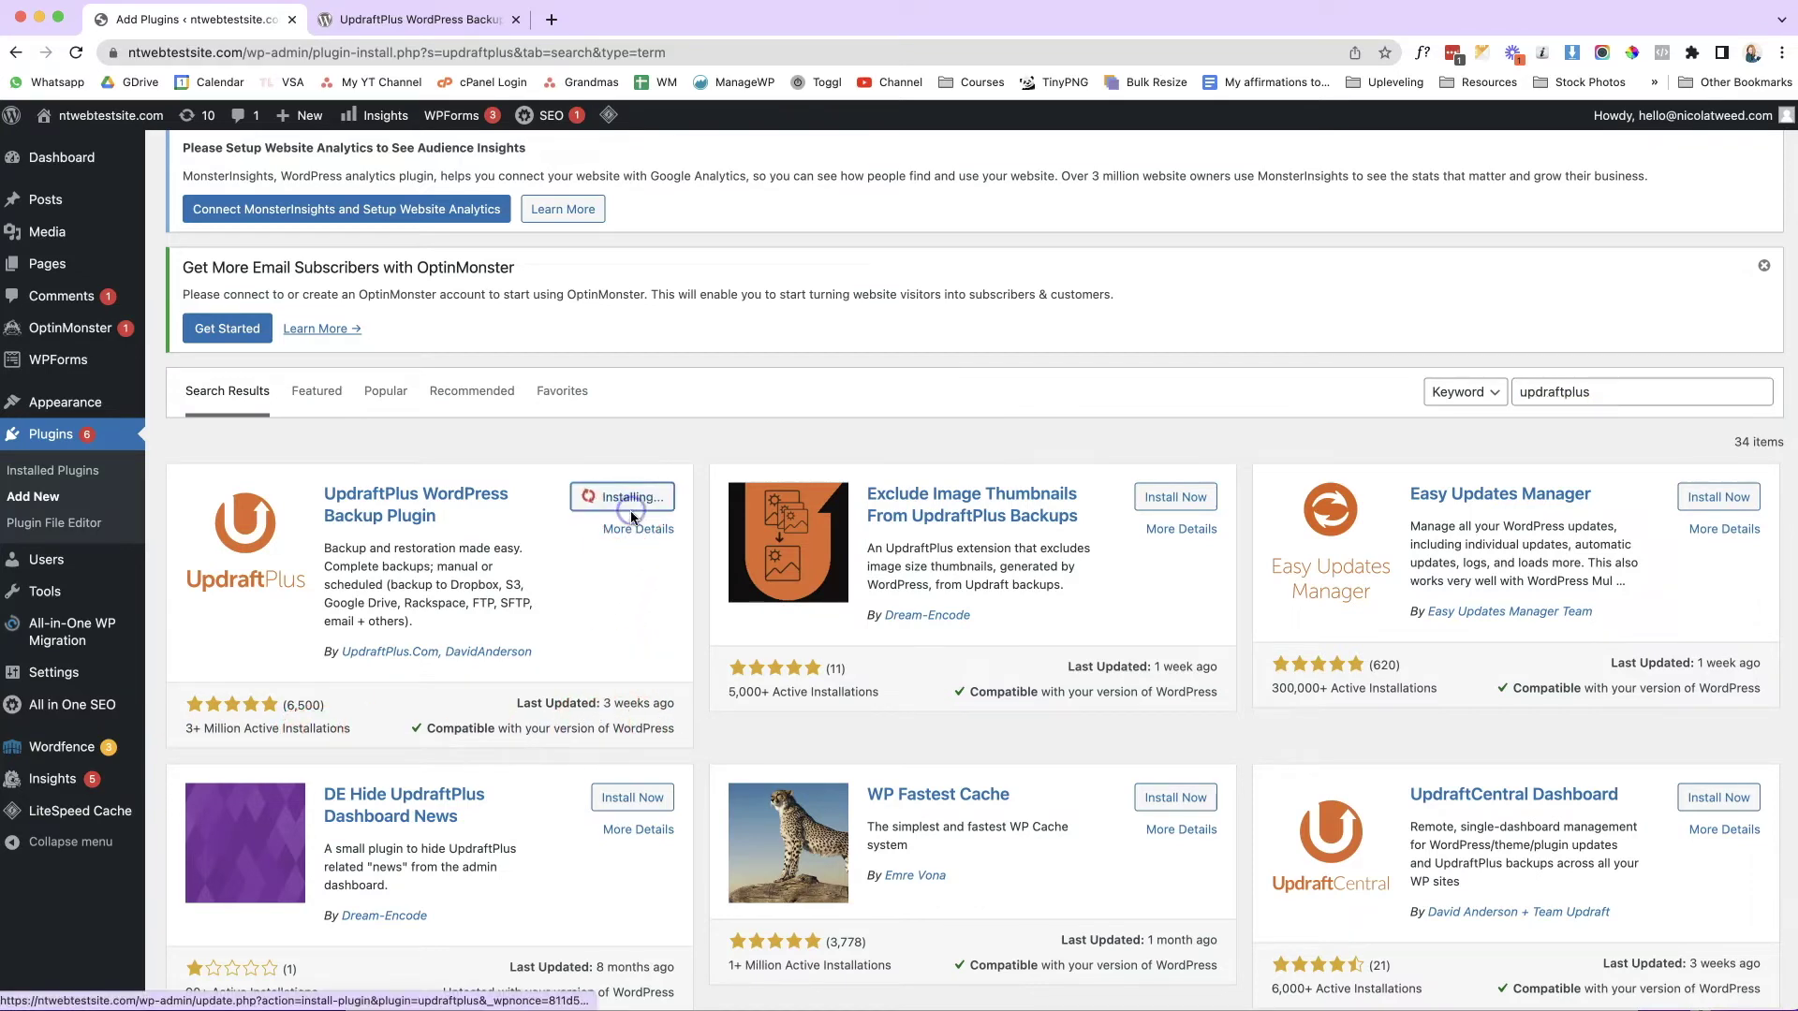
pyautogui.click(650, 498)
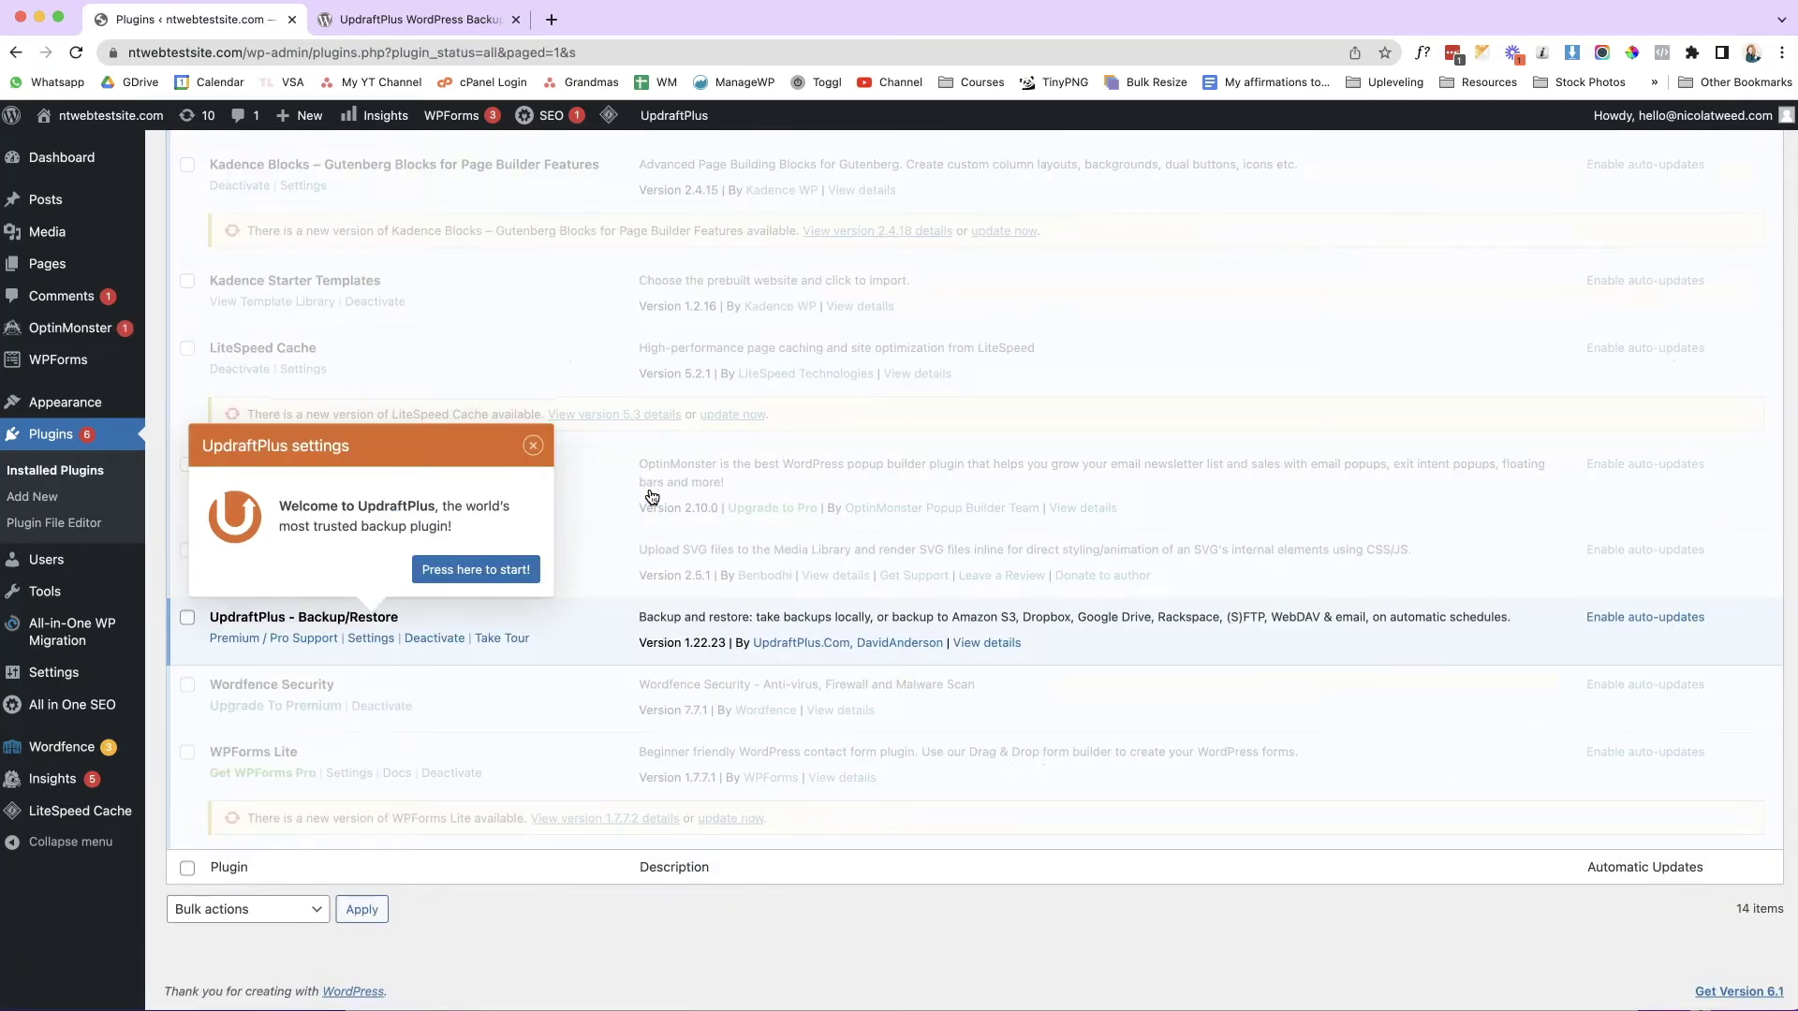
# Dismiss the UpdraftPlus welcome popup and go to Settings > UpdraftPlus Backups.
pyautogui.click(532, 446)
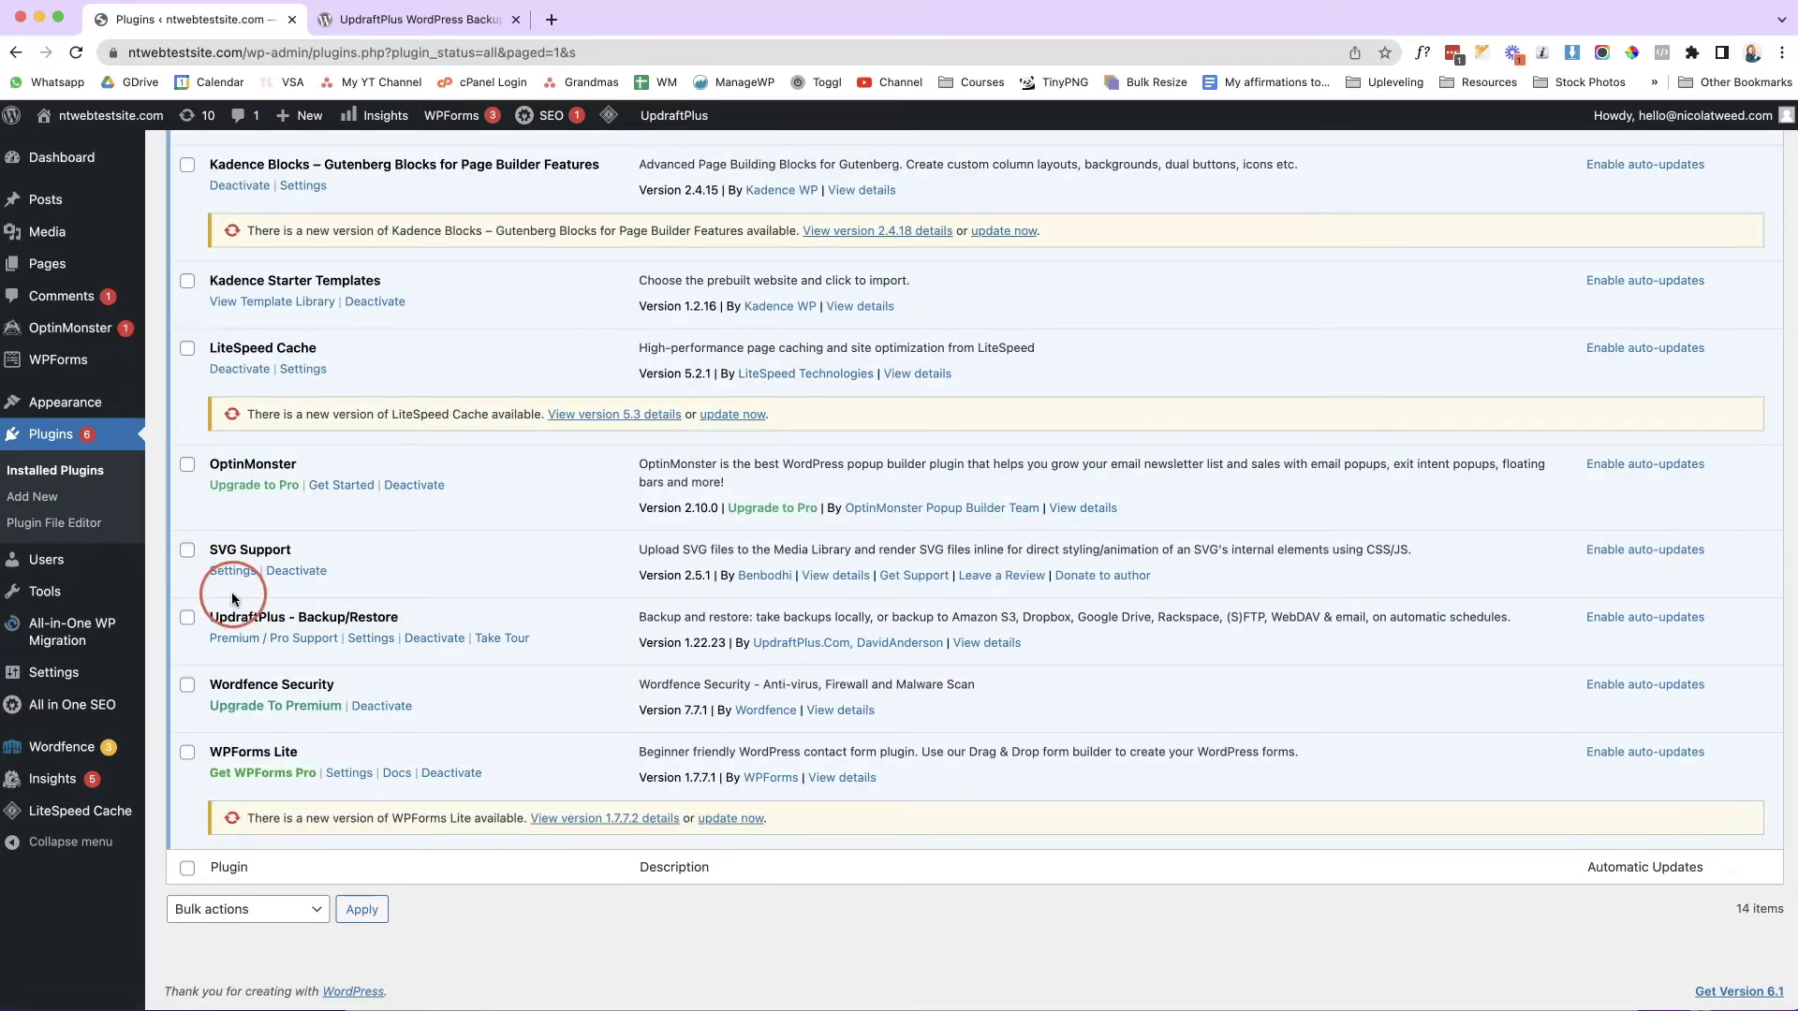
pyautogui.moveTo(57, 686)
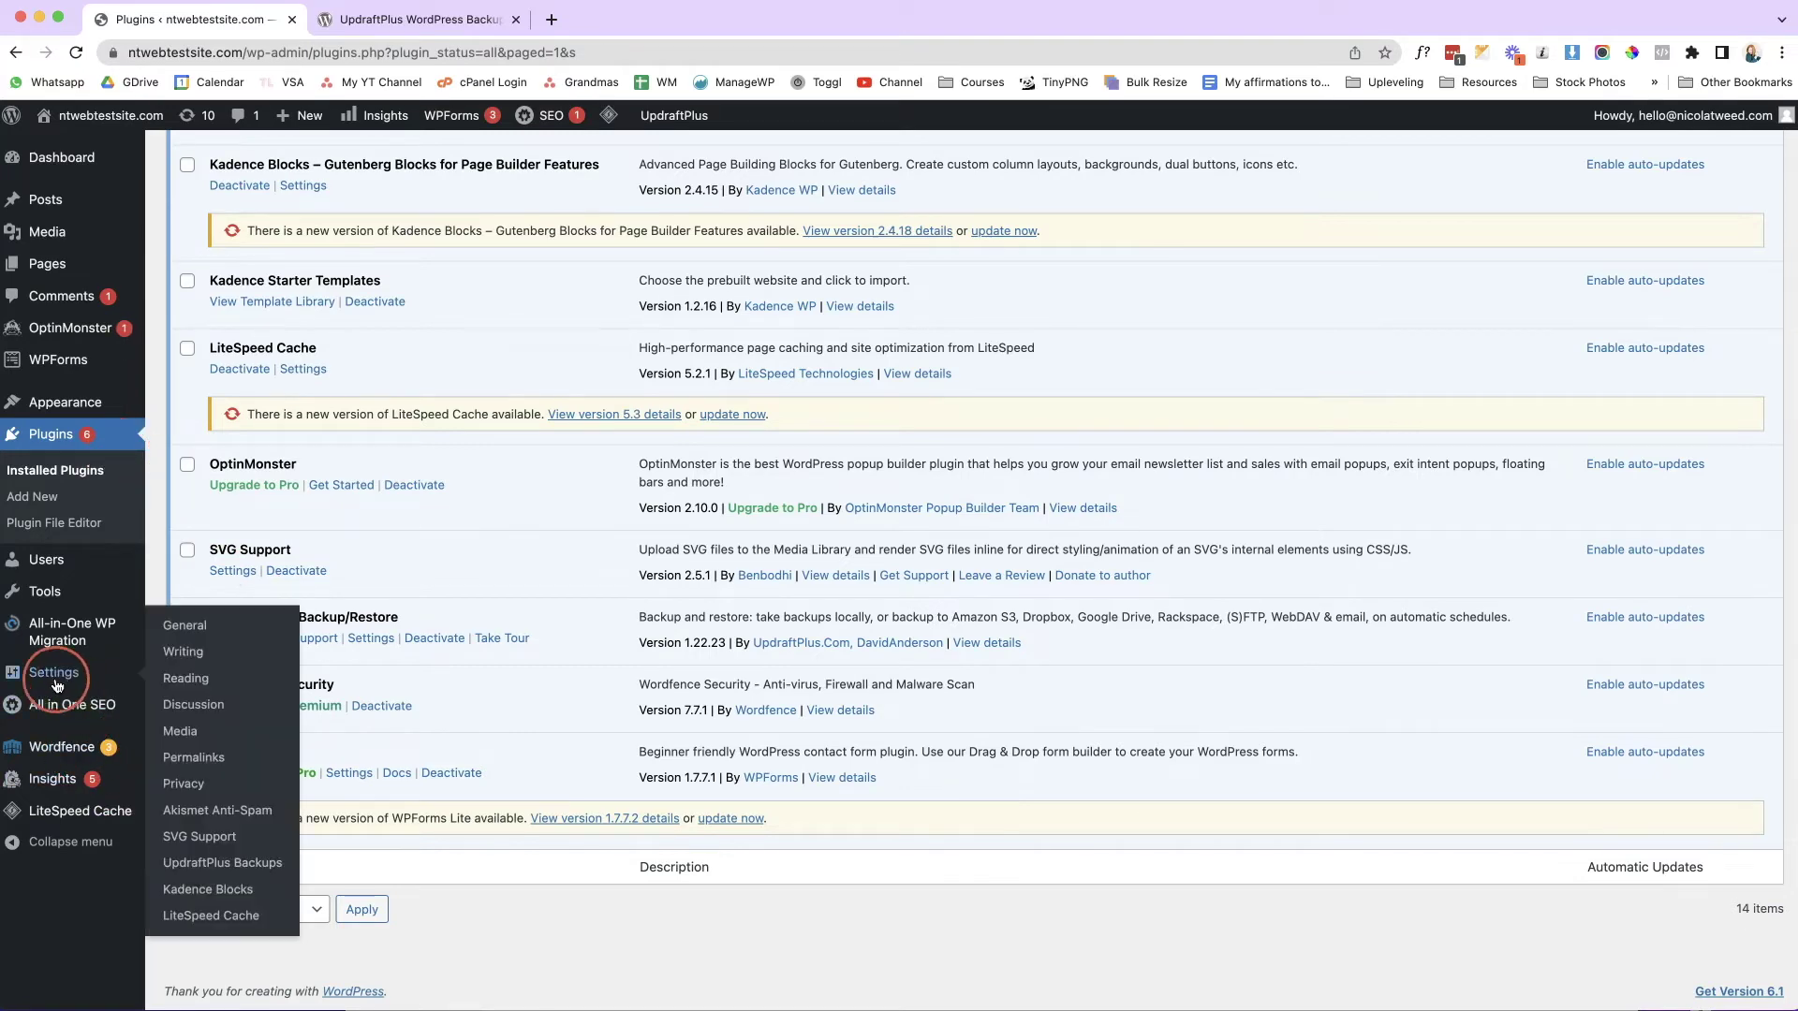
pyautogui.click(215, 871)
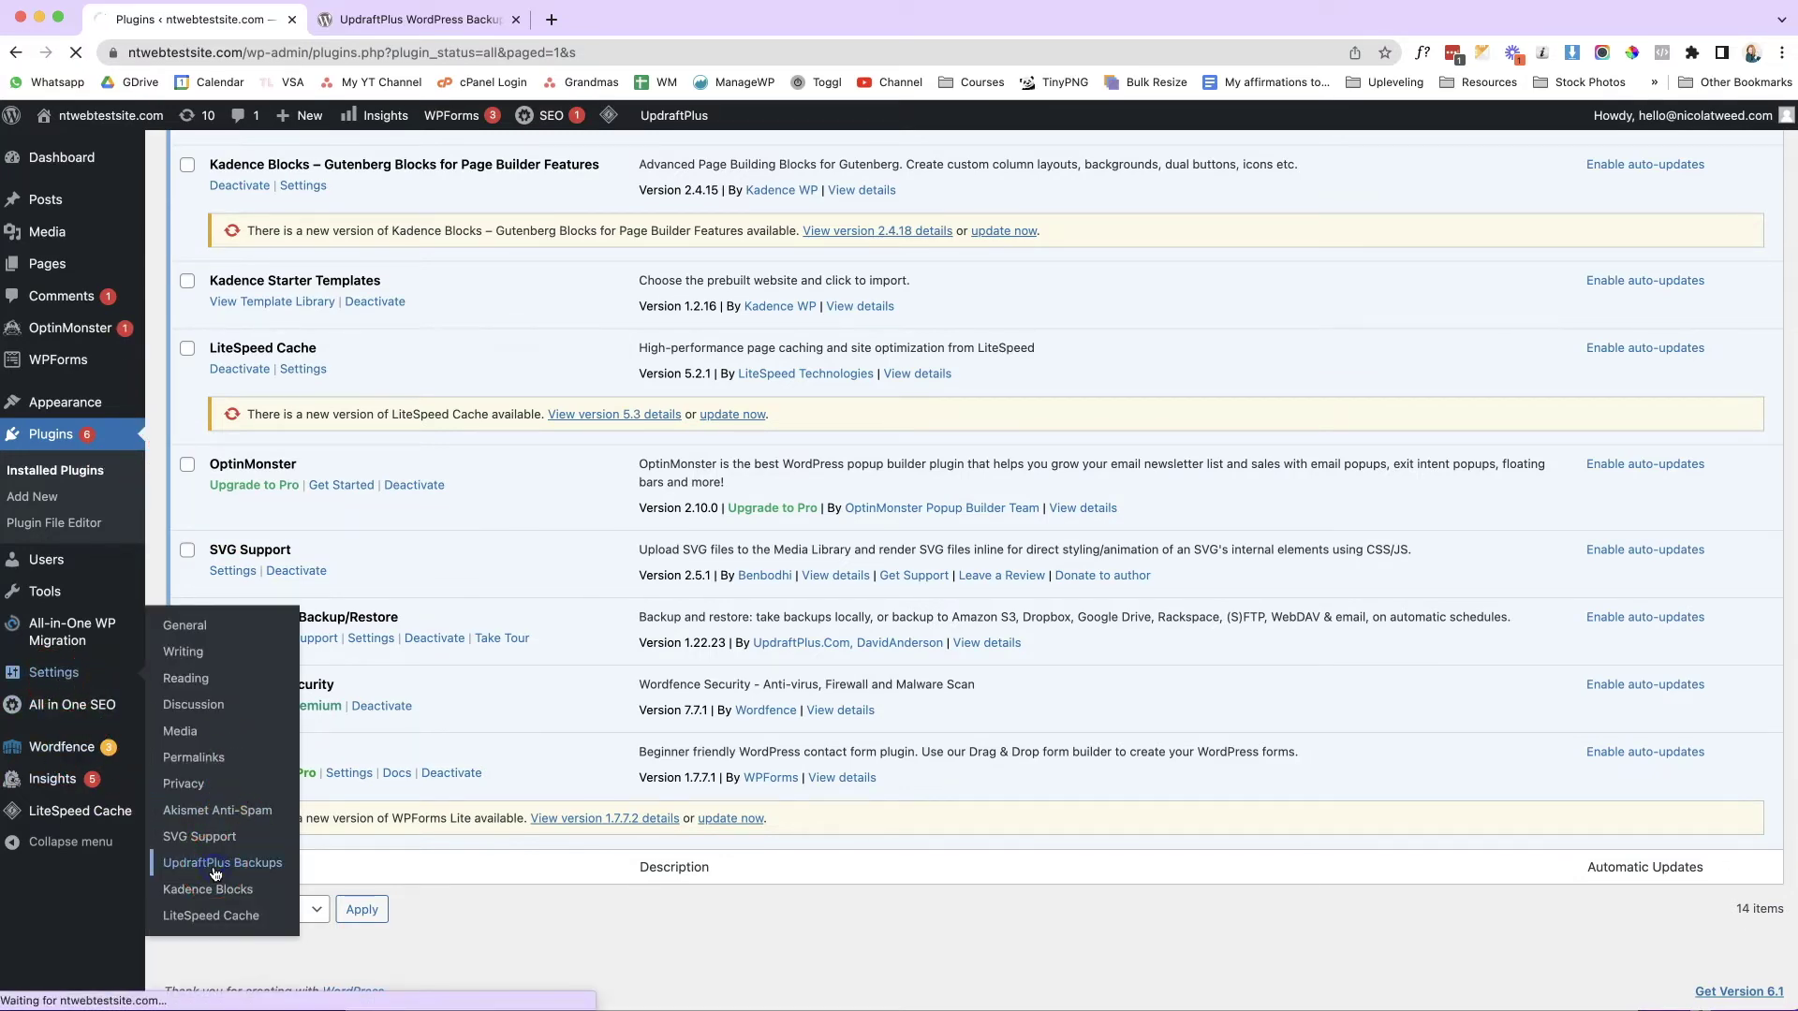
pyautogui.scroll(-5, 594, 569)
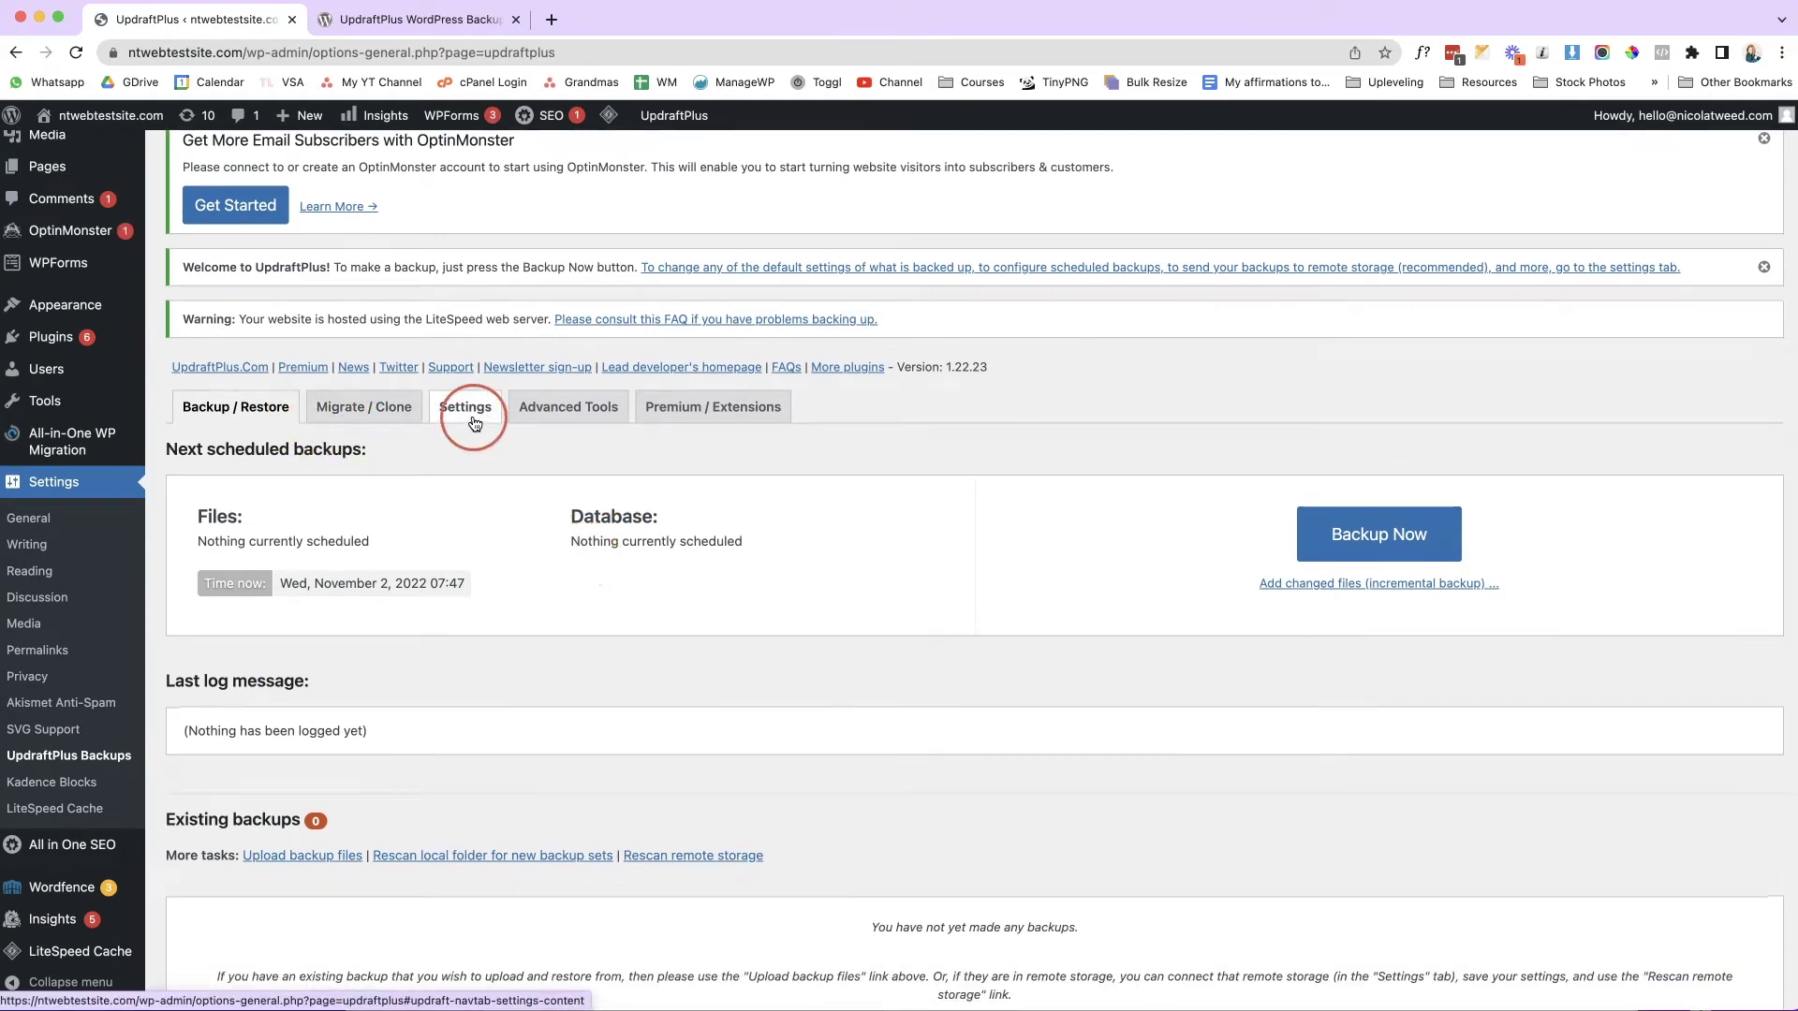
# Schedule both files and database backups Monthly, retaining 2 backups of each.
pyautogui.click(474, 422)
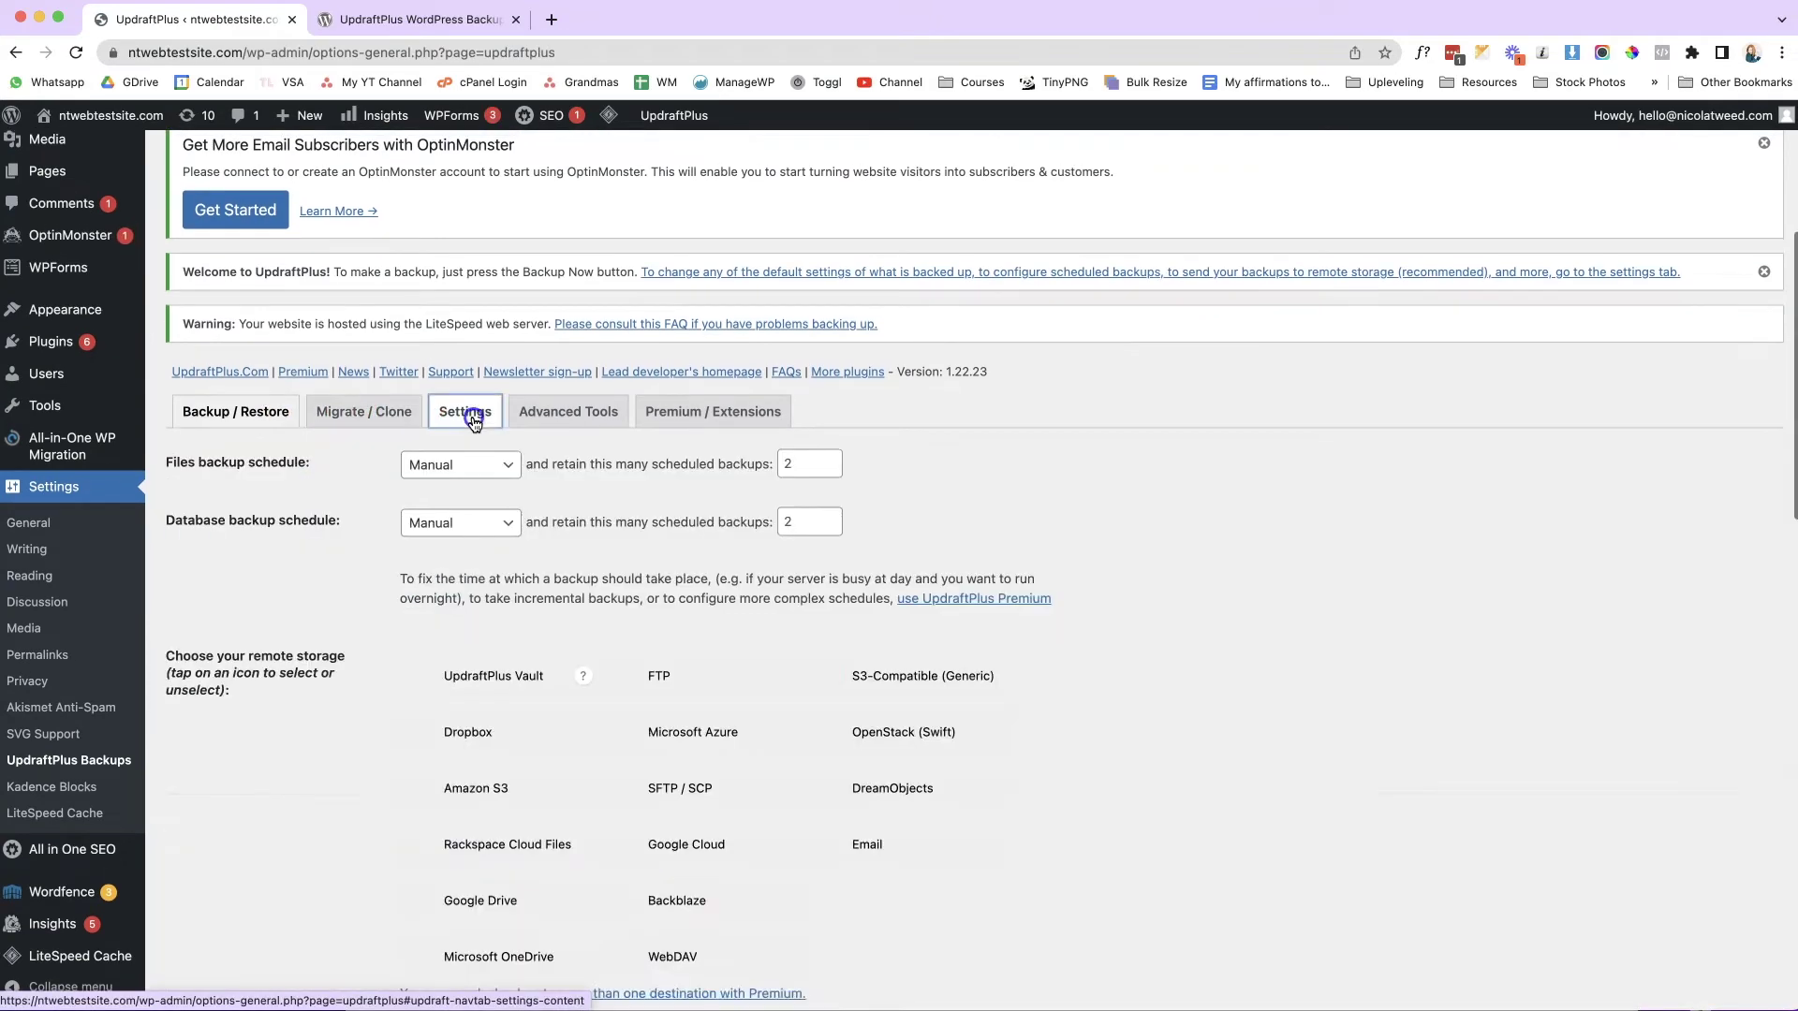
pyautogui.scroll(-2, 962, 515)
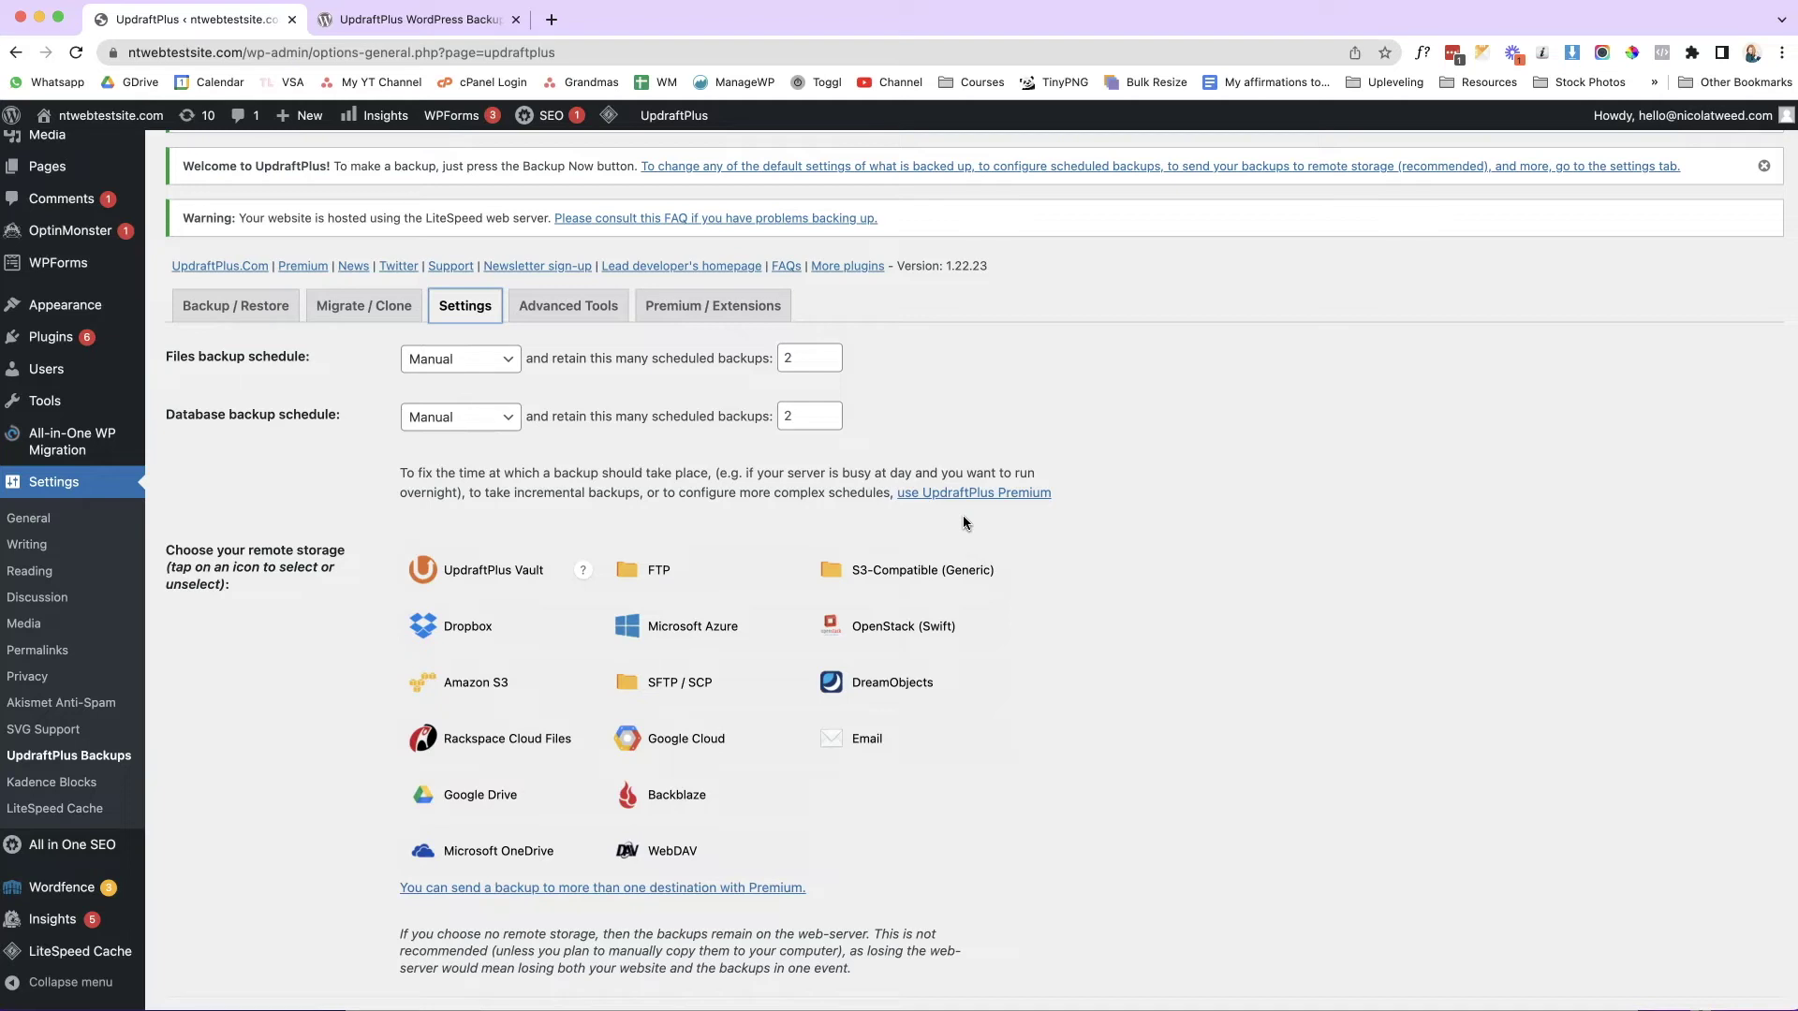
pyautogui.click(512, 417)
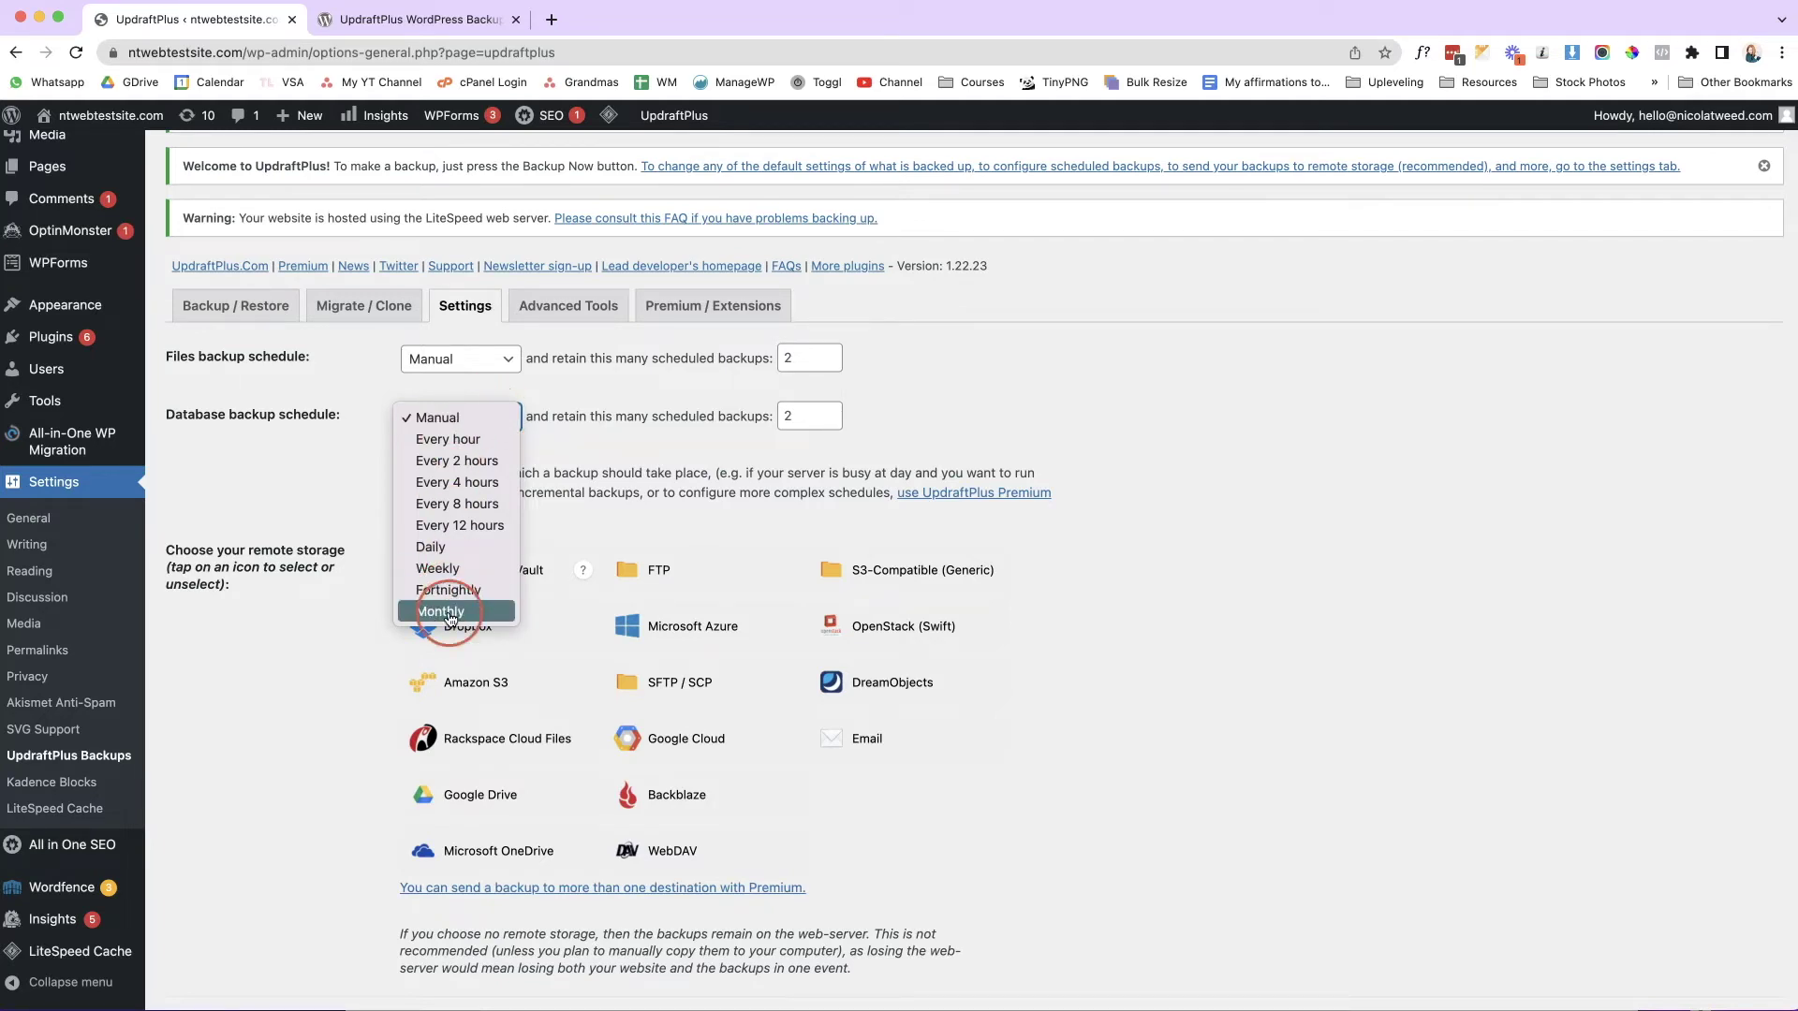
pyautogui.click(456, 356)
pyautogui.click(461, 360)
pyautogui.click(440, 532)
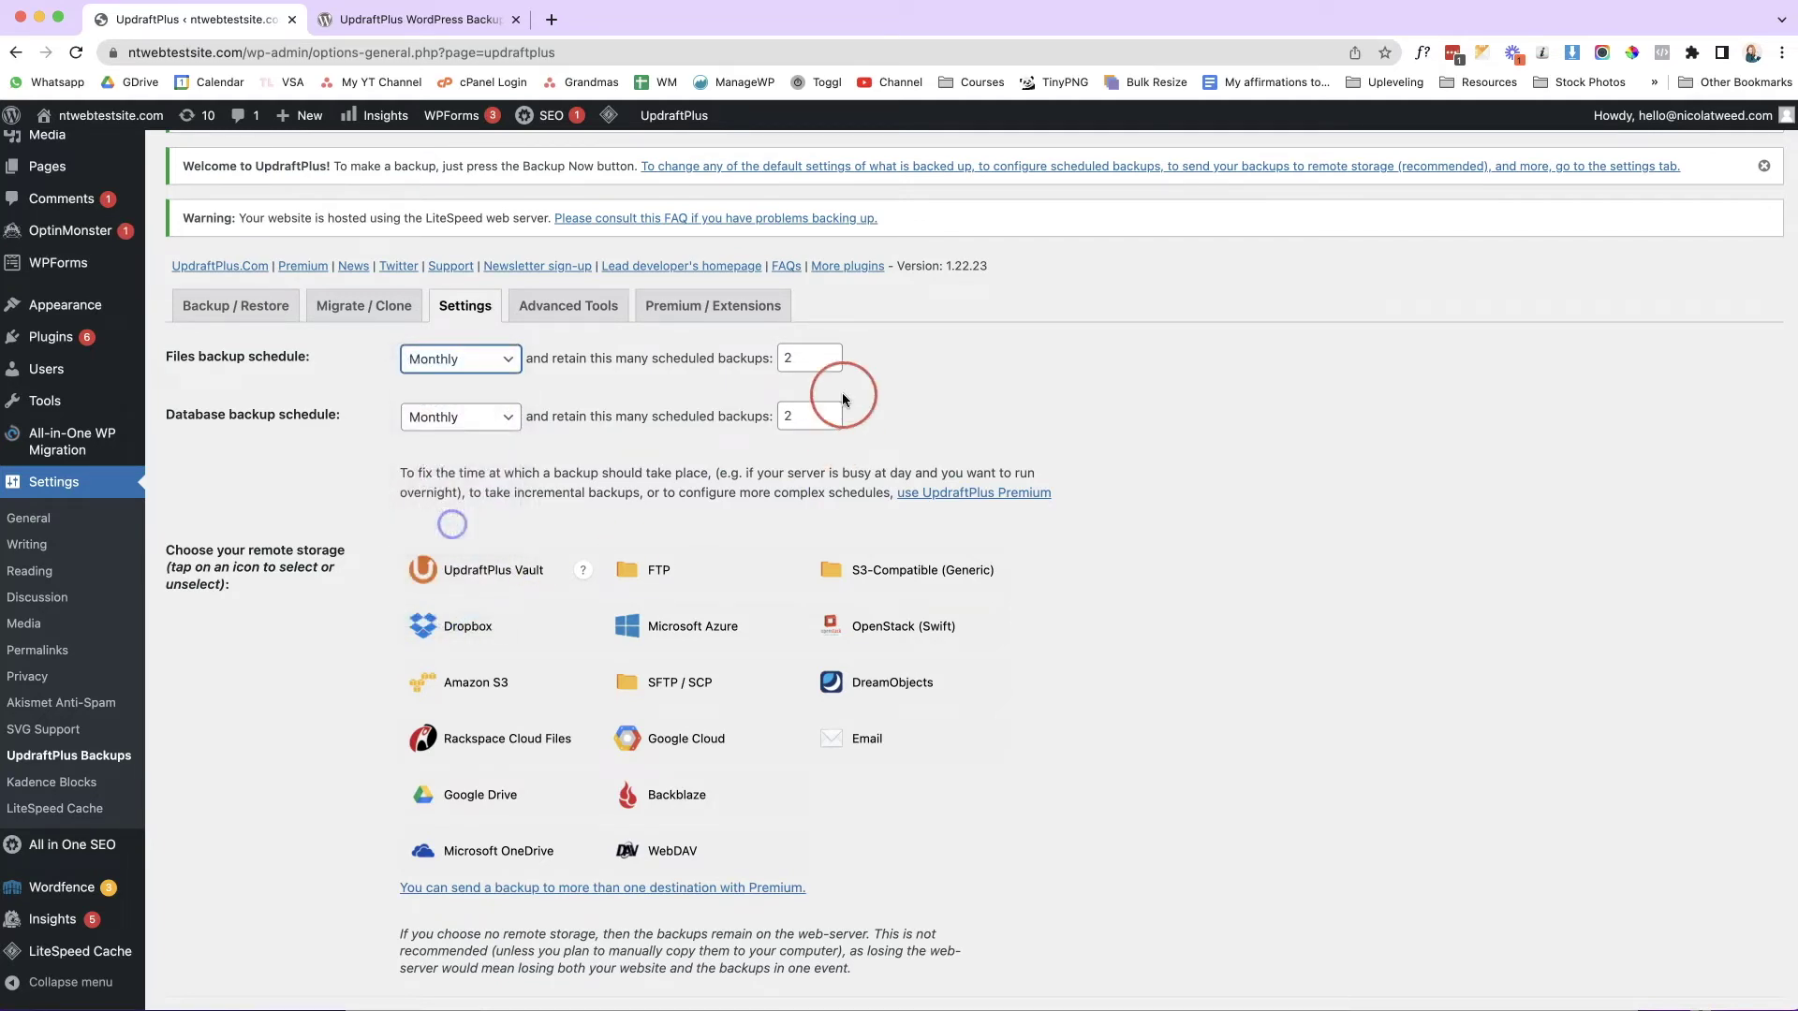
pyautogui.click(831, 368)
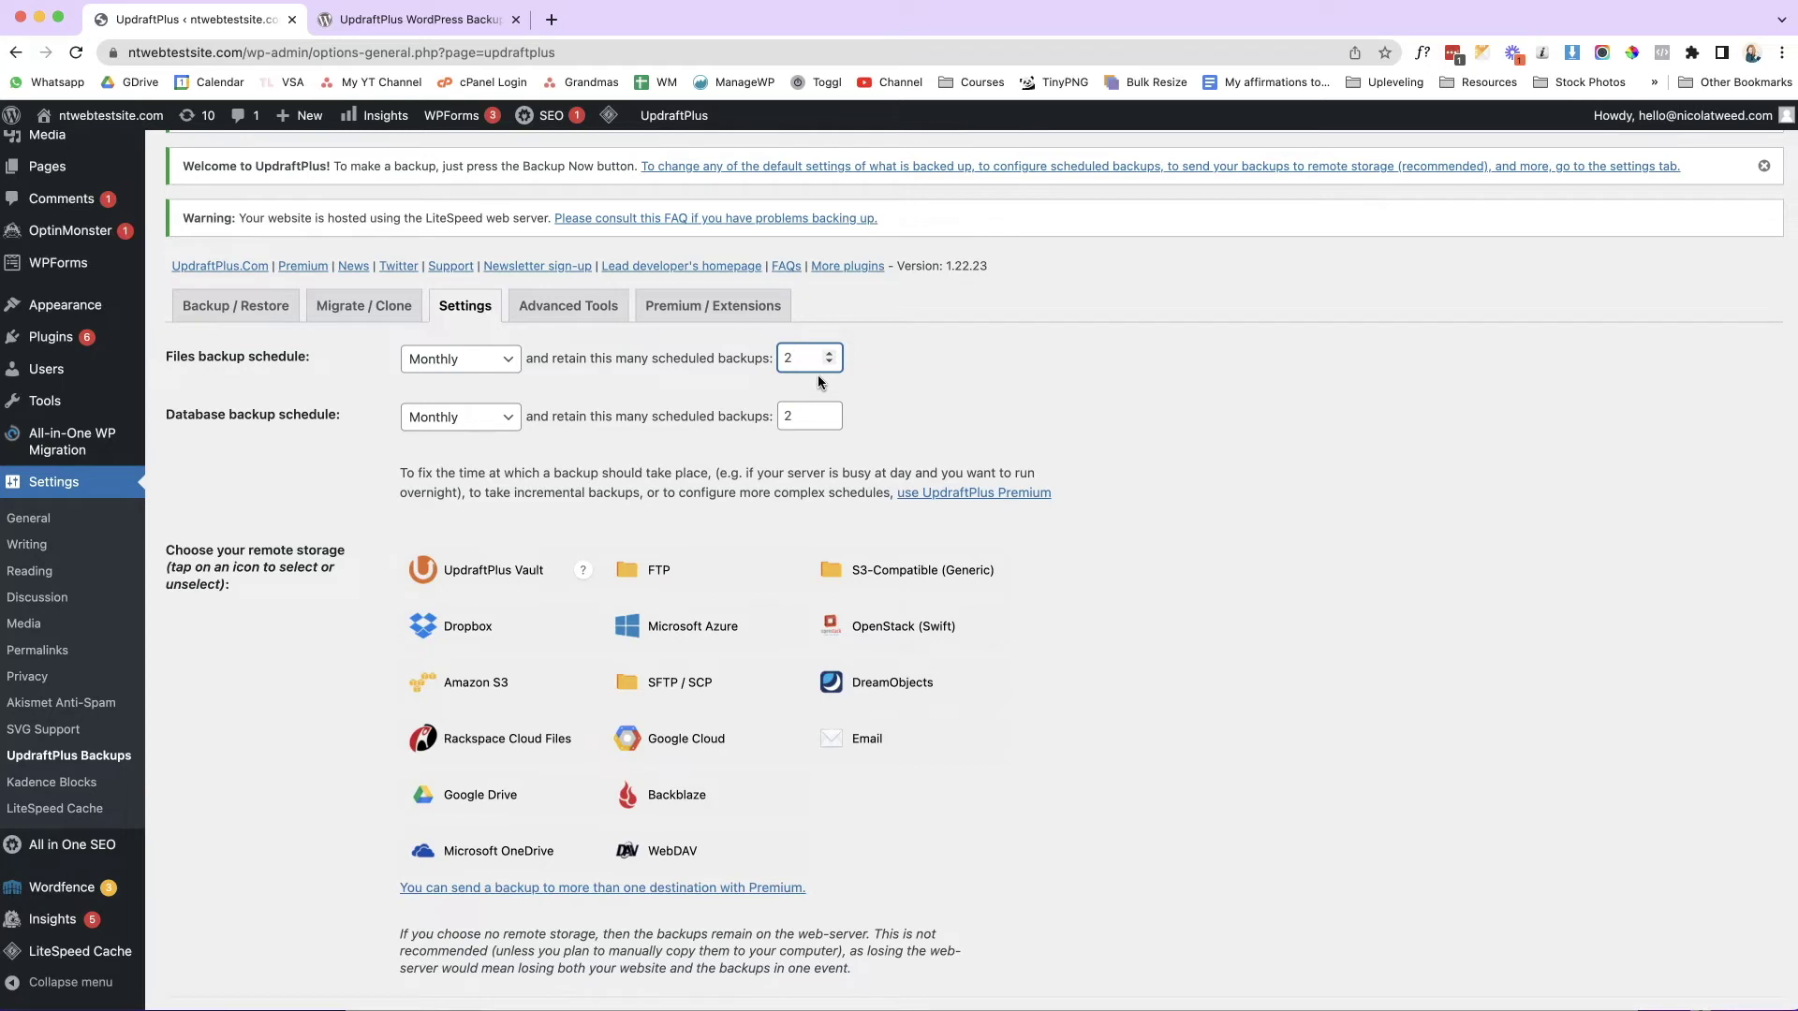
pyautogui.scroll(-3, 1078, 571)
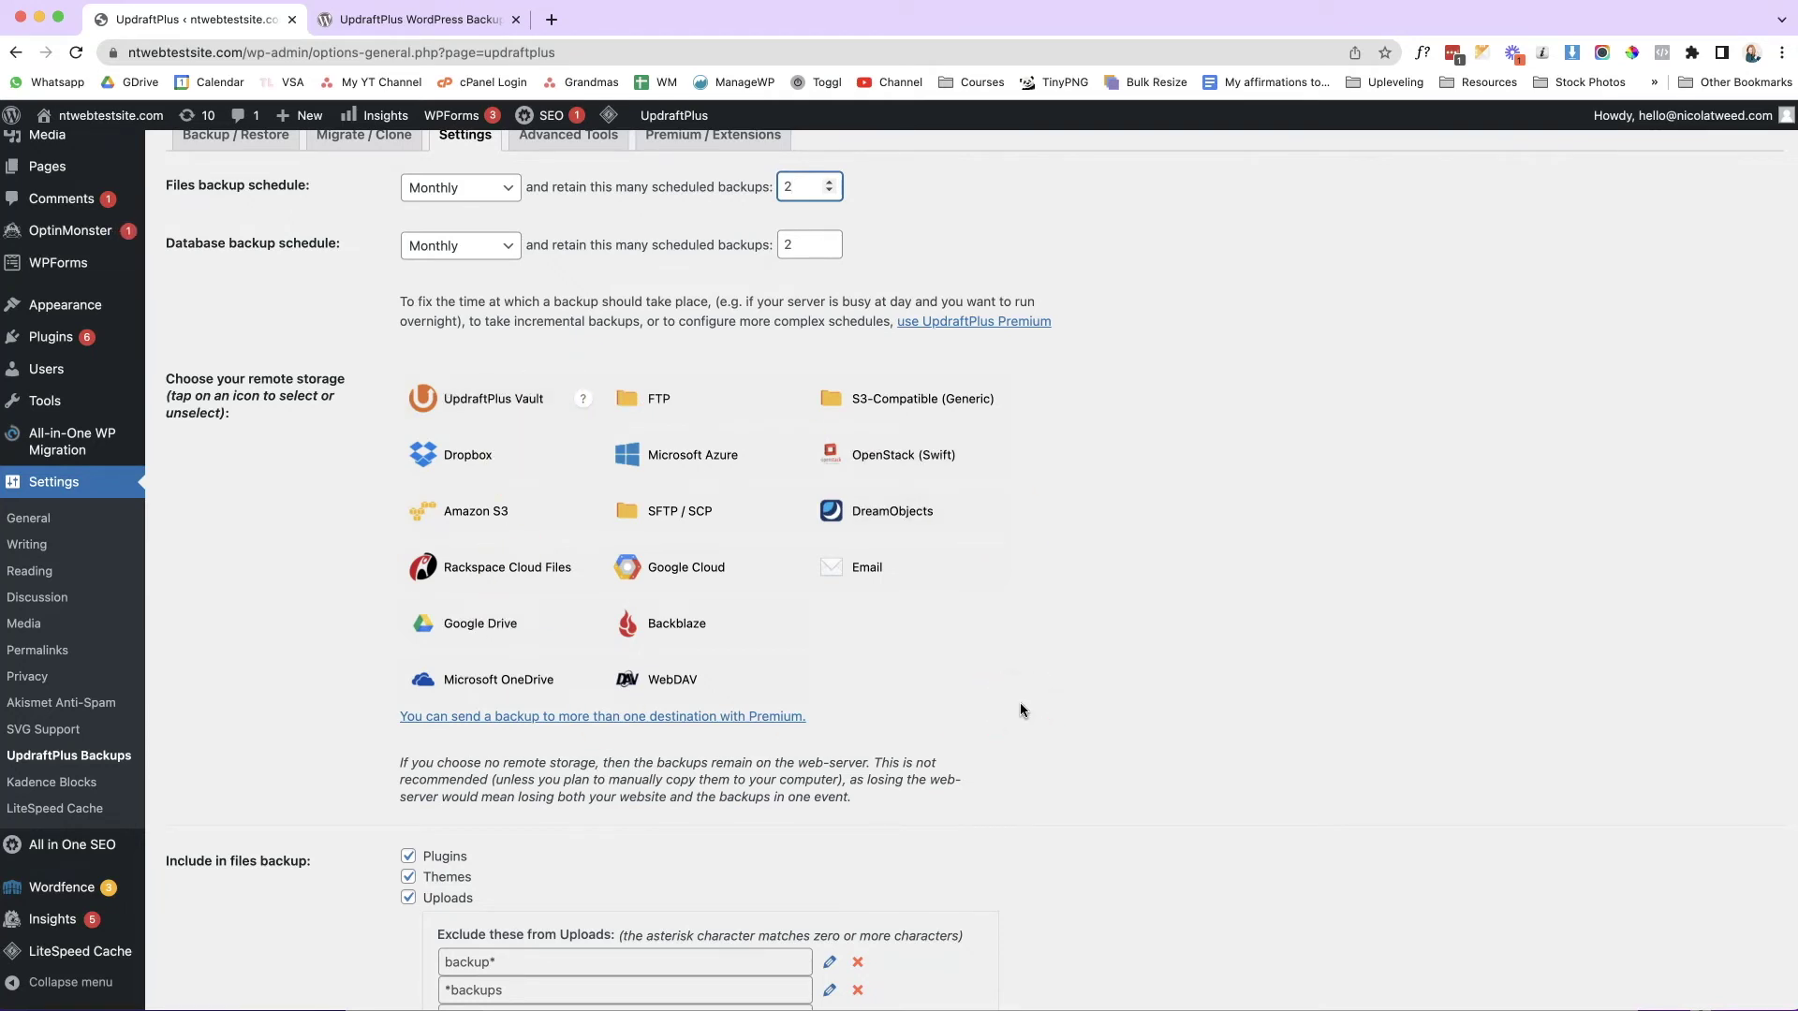
# Pick Google Drive as the remote backup storage and save the UpdraftPlus settings.
pyautogui.click(562, 631)
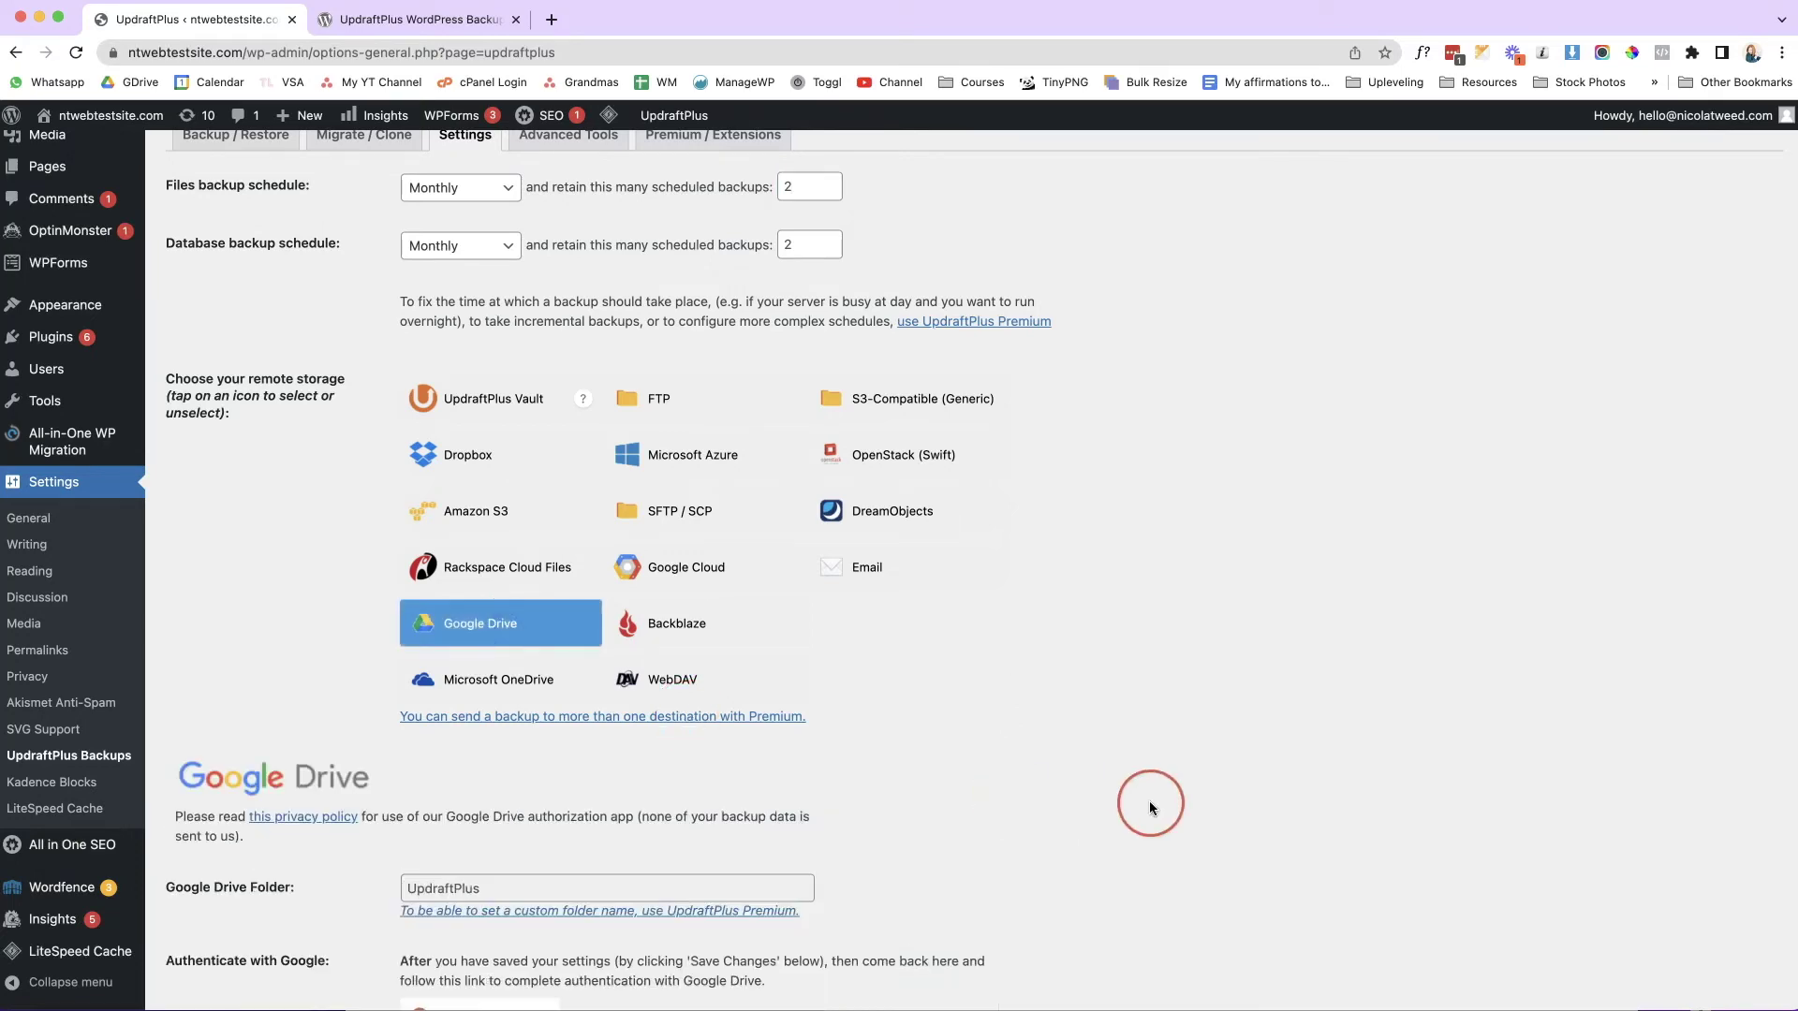
pyautogui.scroll(-3, 1149, 800)
pyautogui.scroll(-3, 1149, 805)
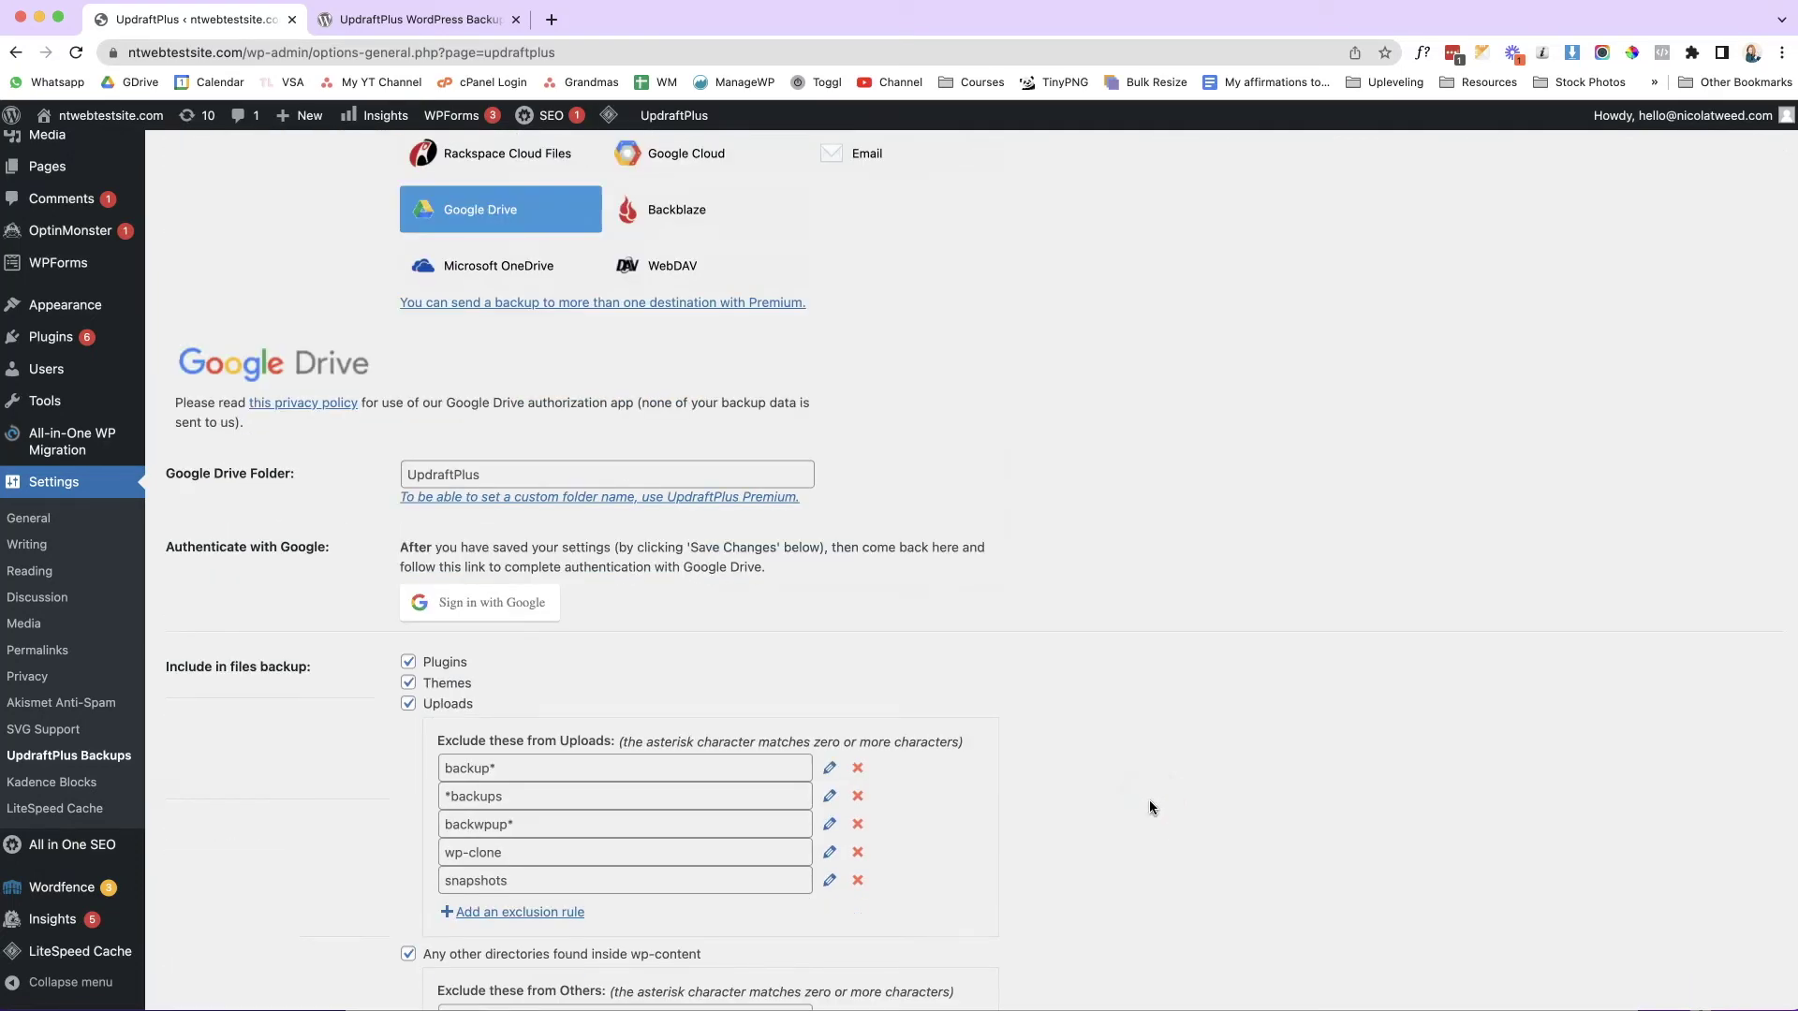
pyautogui.scroll(-2, 1149, 805)
pyautogui.scroll(-5, 1150, 807)
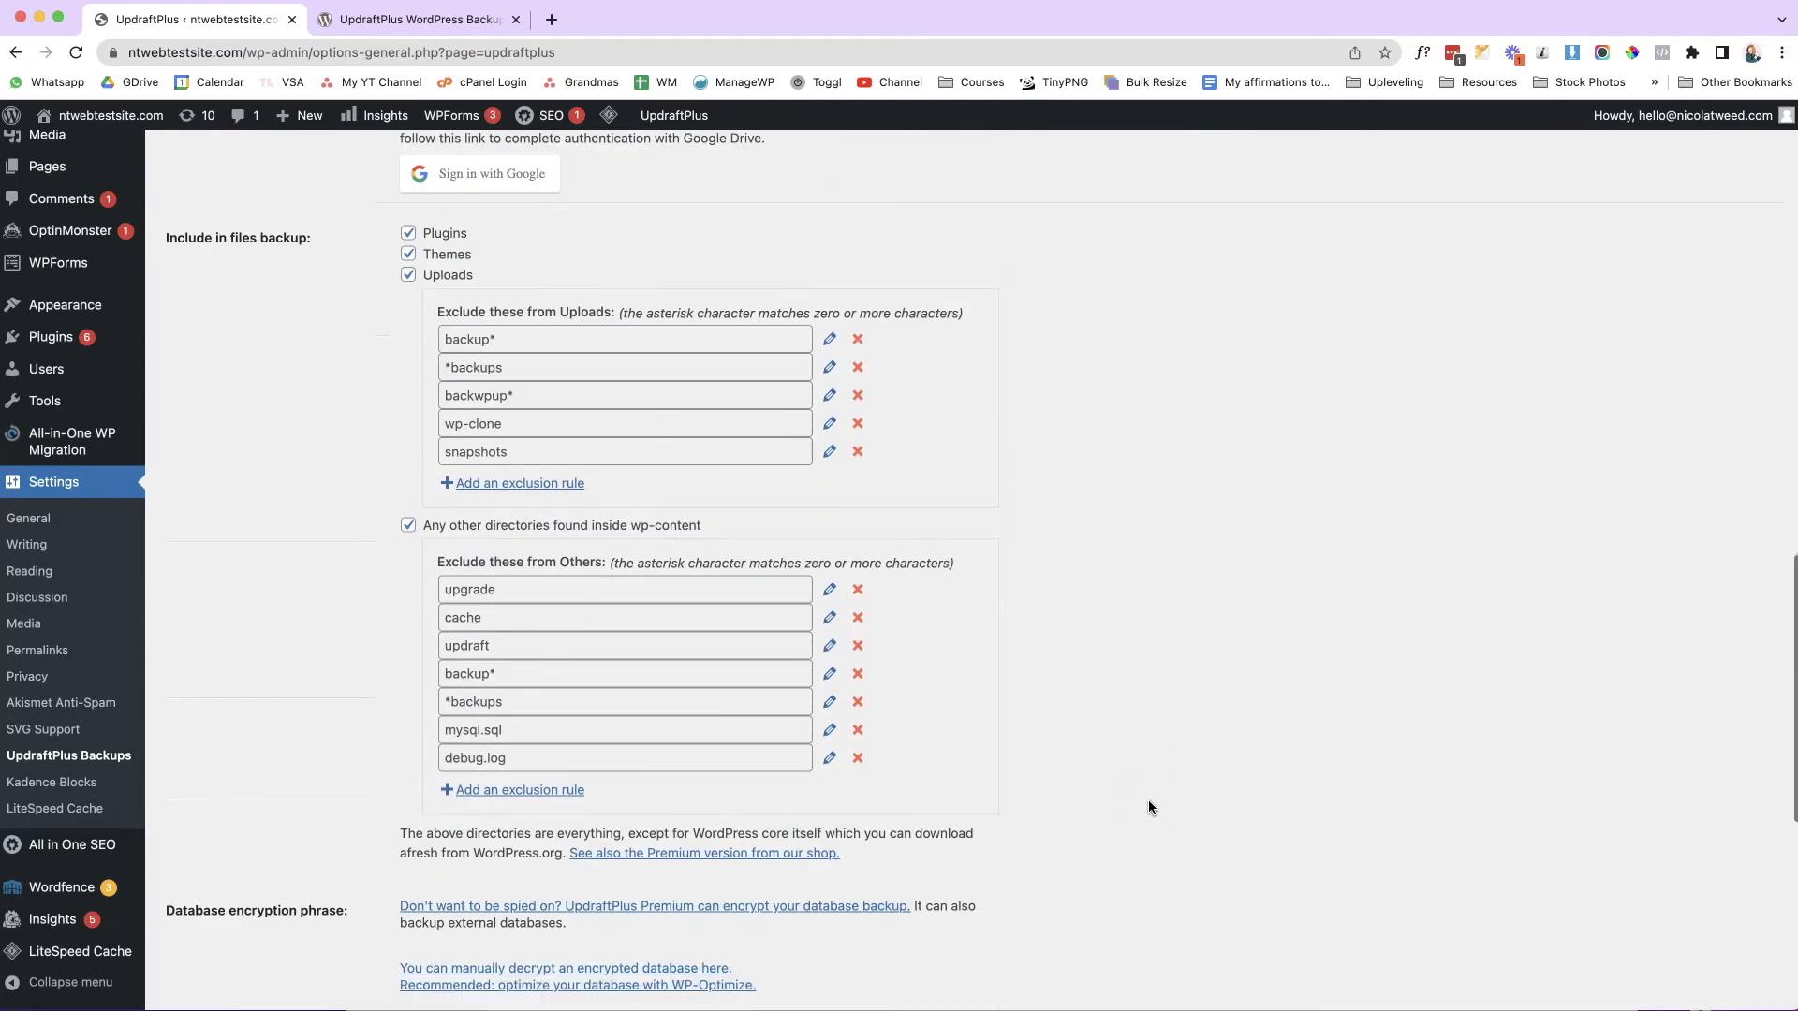
pyautogui.scroll(-5, 1148, 800)
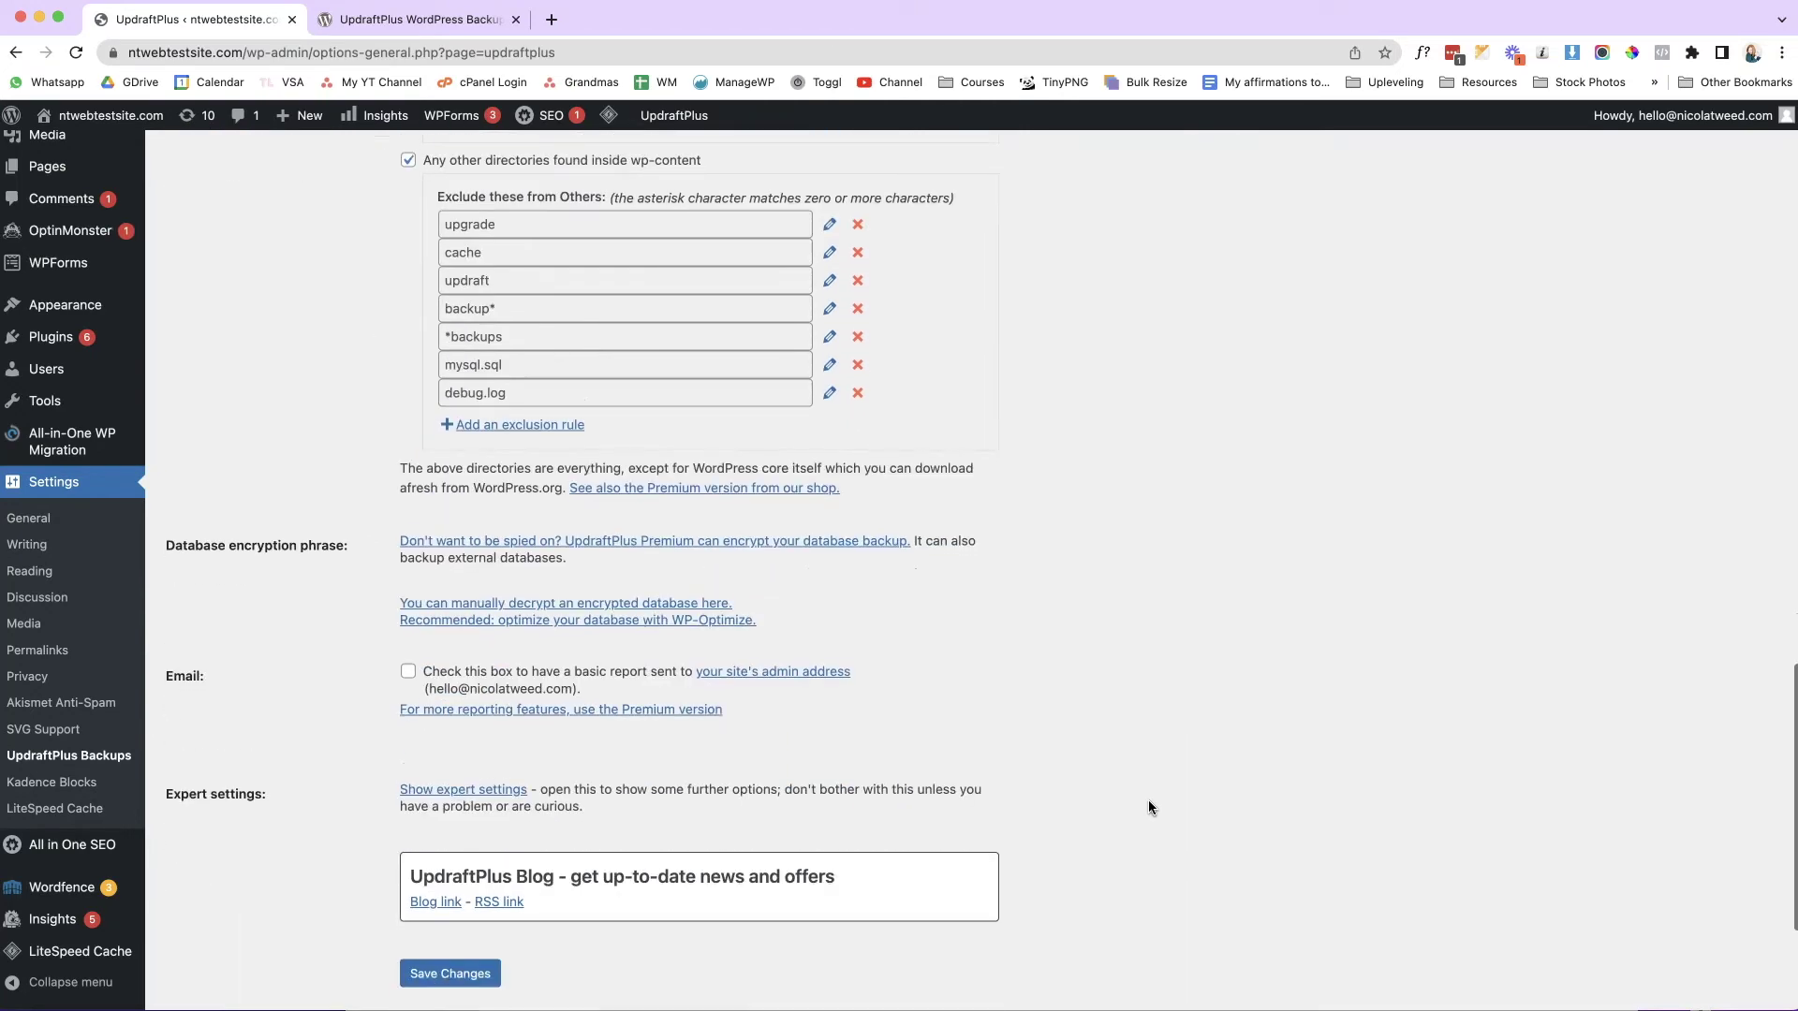
pyautogui.click(488, 795)
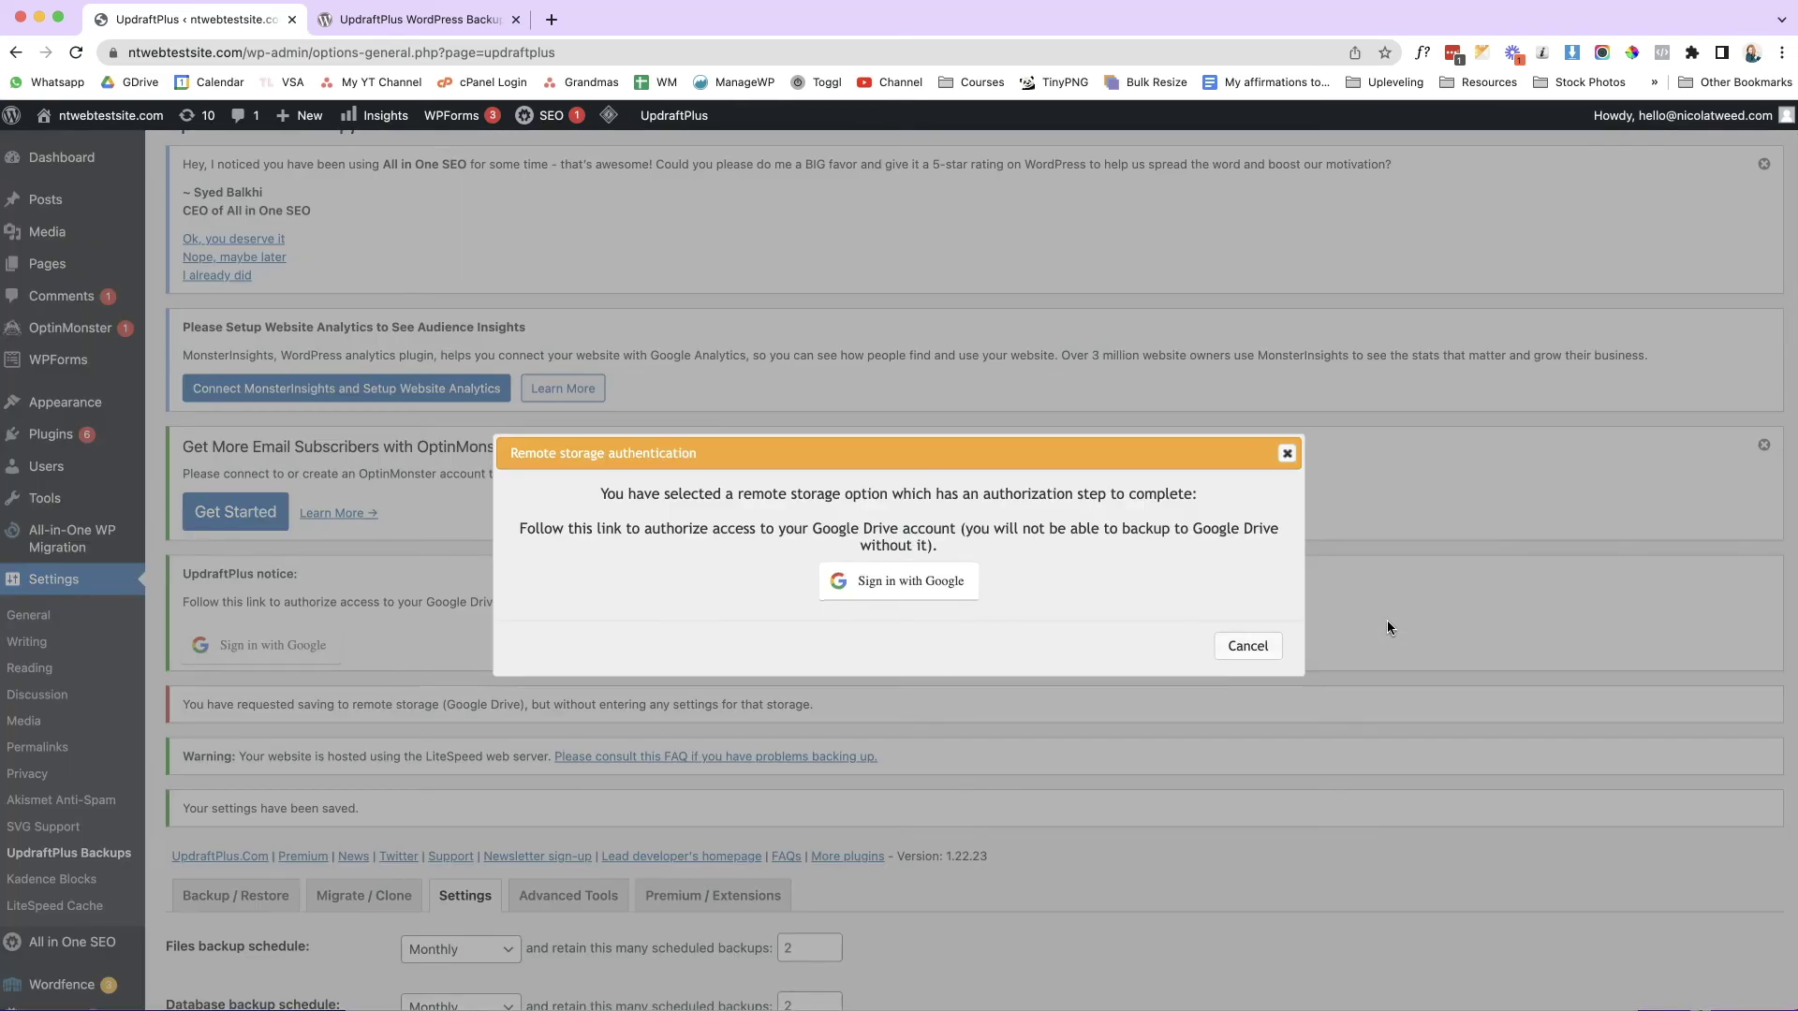
# Sign in with the Google account, allow UpdraftPlus access, and complete the Drive setup.
pyautogui.click(941, 590)
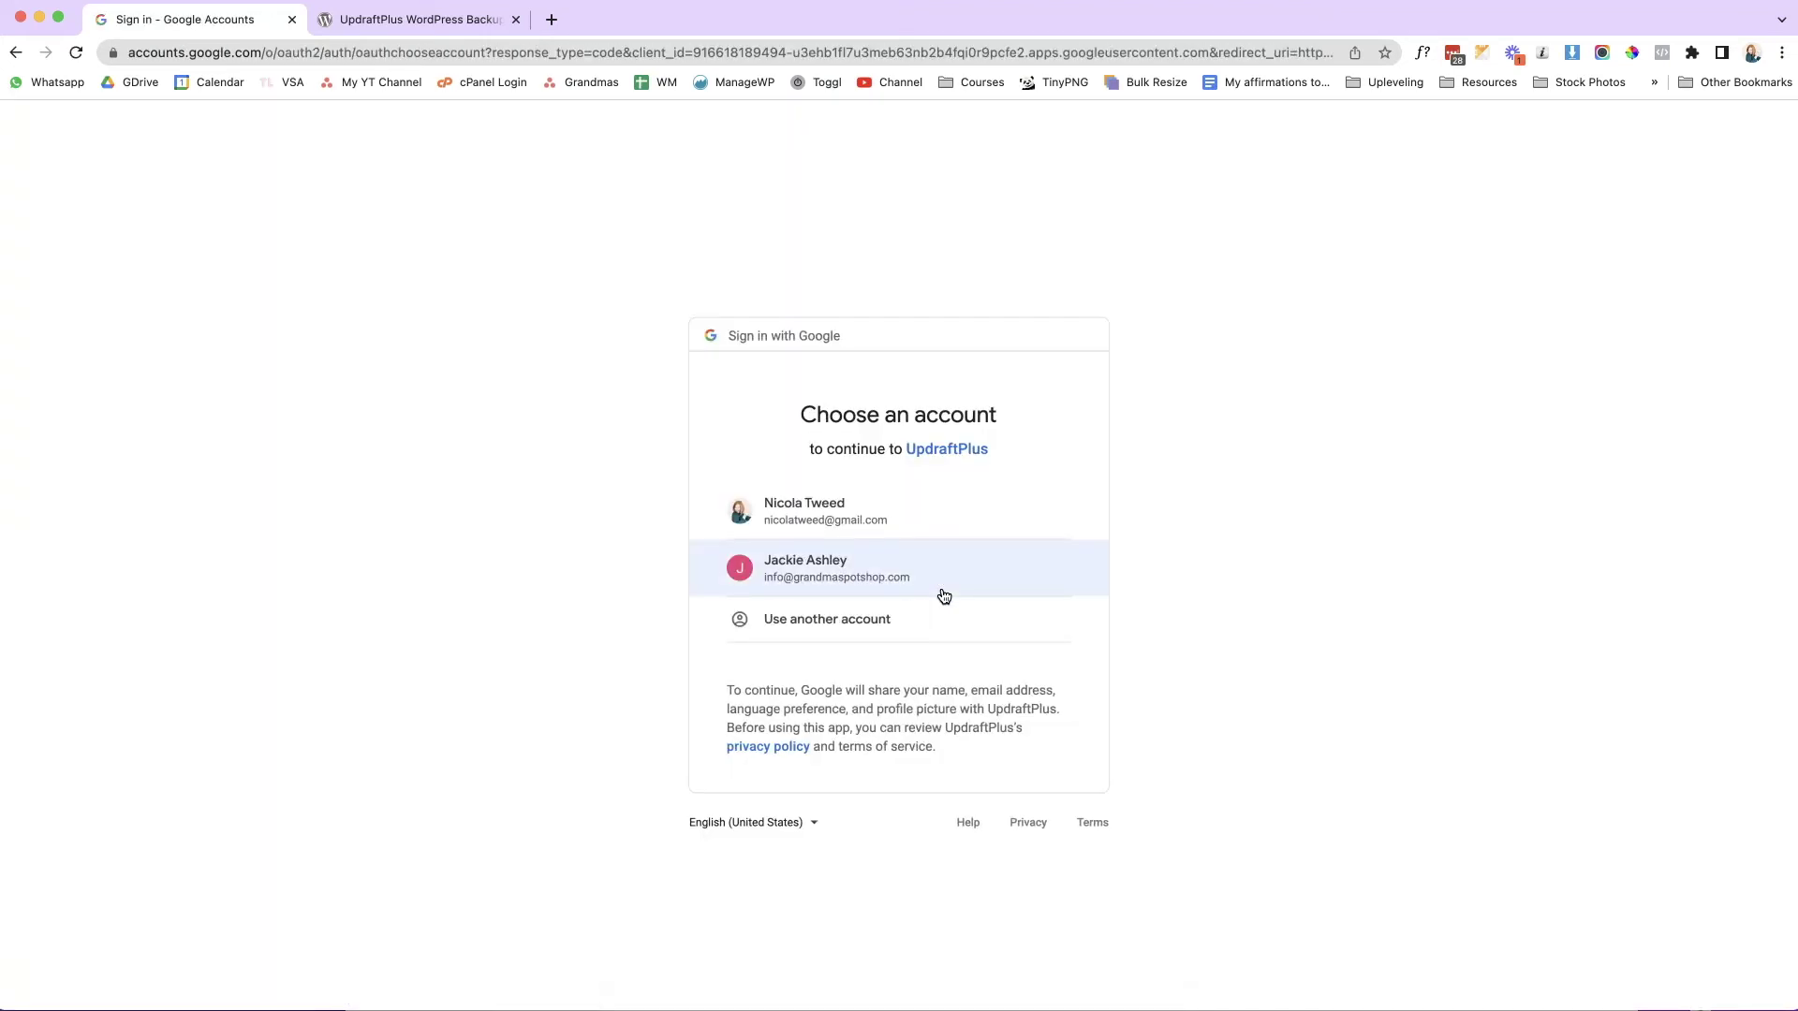
pyautogui.click(936, 548)
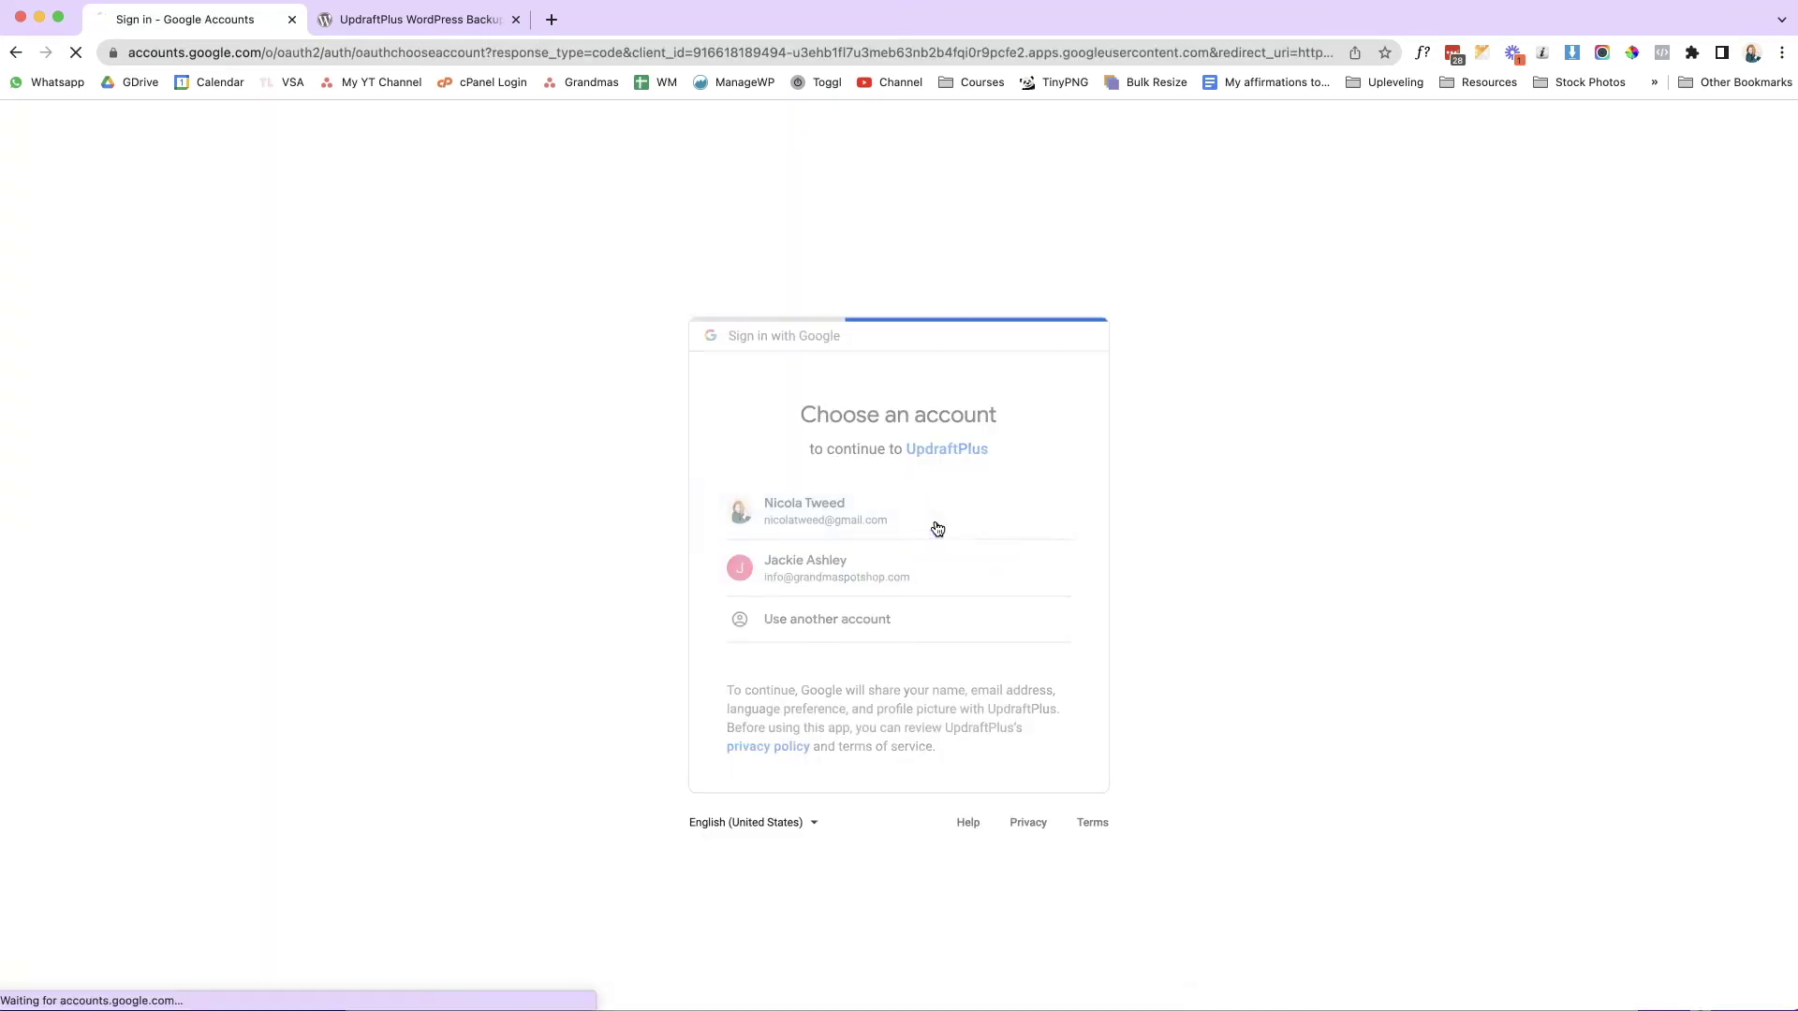
pyautogui.click(1029, 812)
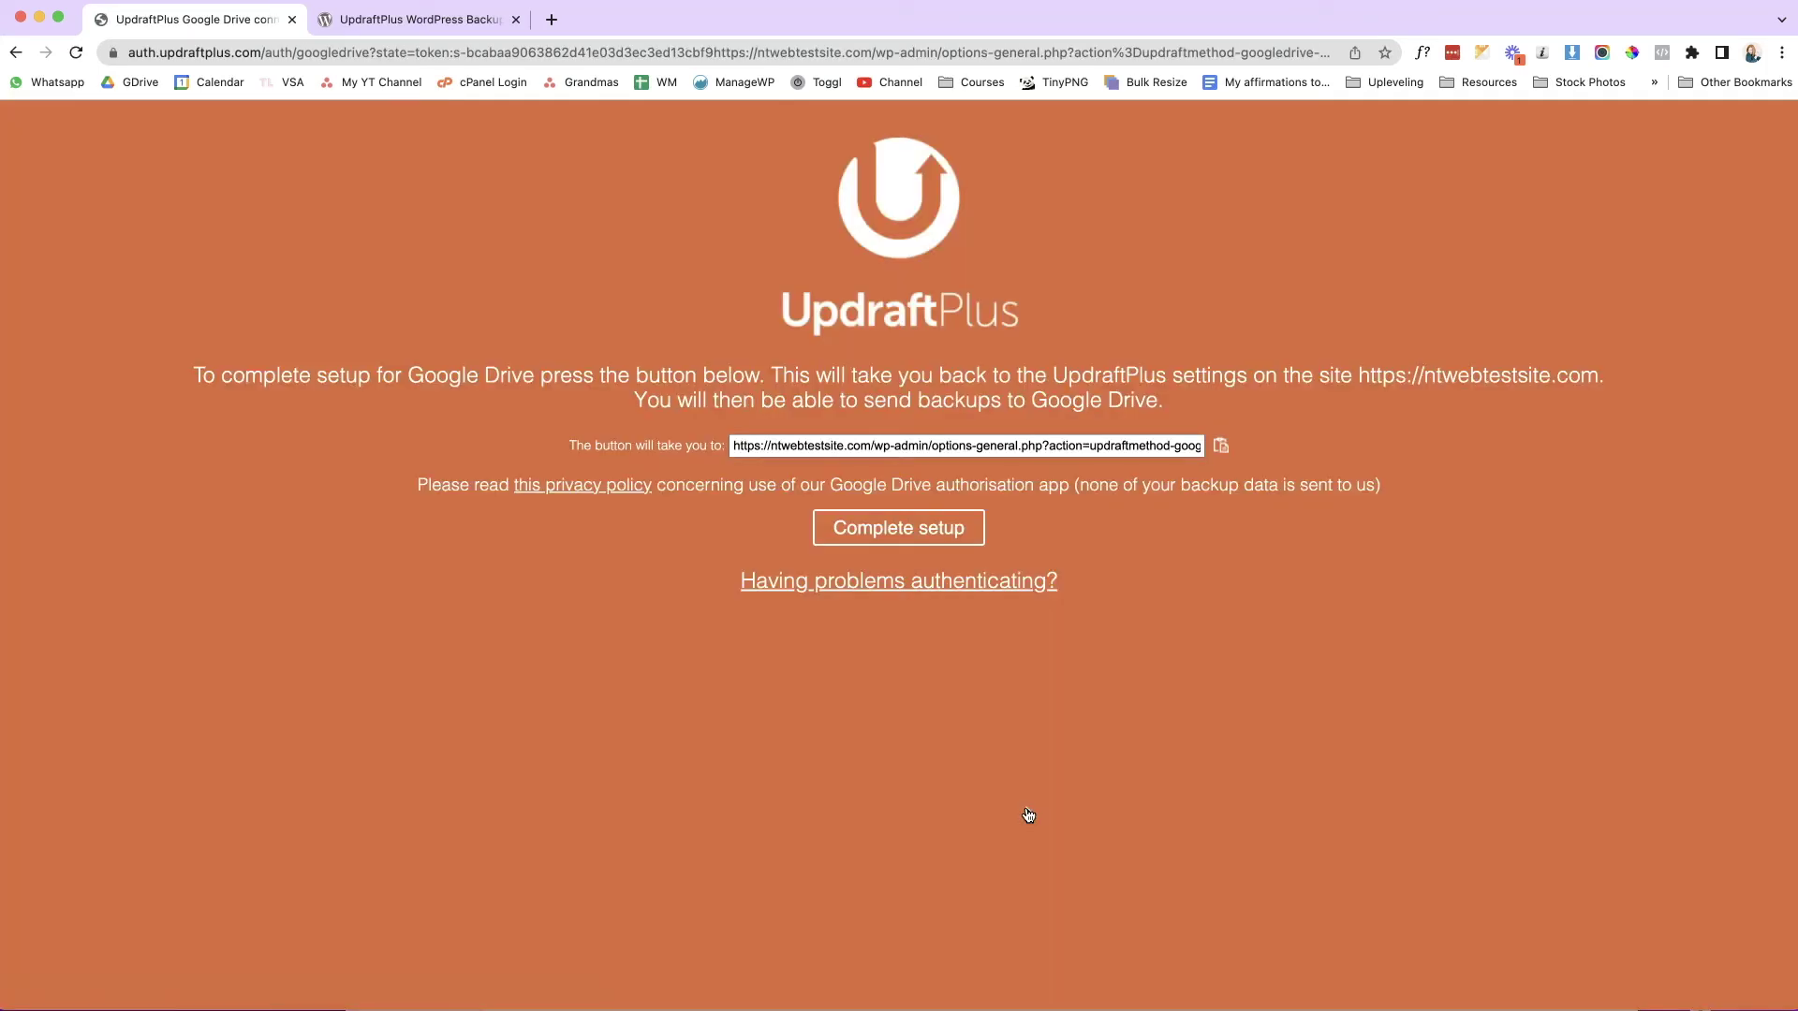
pyautogui.click(1012, 615)
pyautogui.click(952, 547)
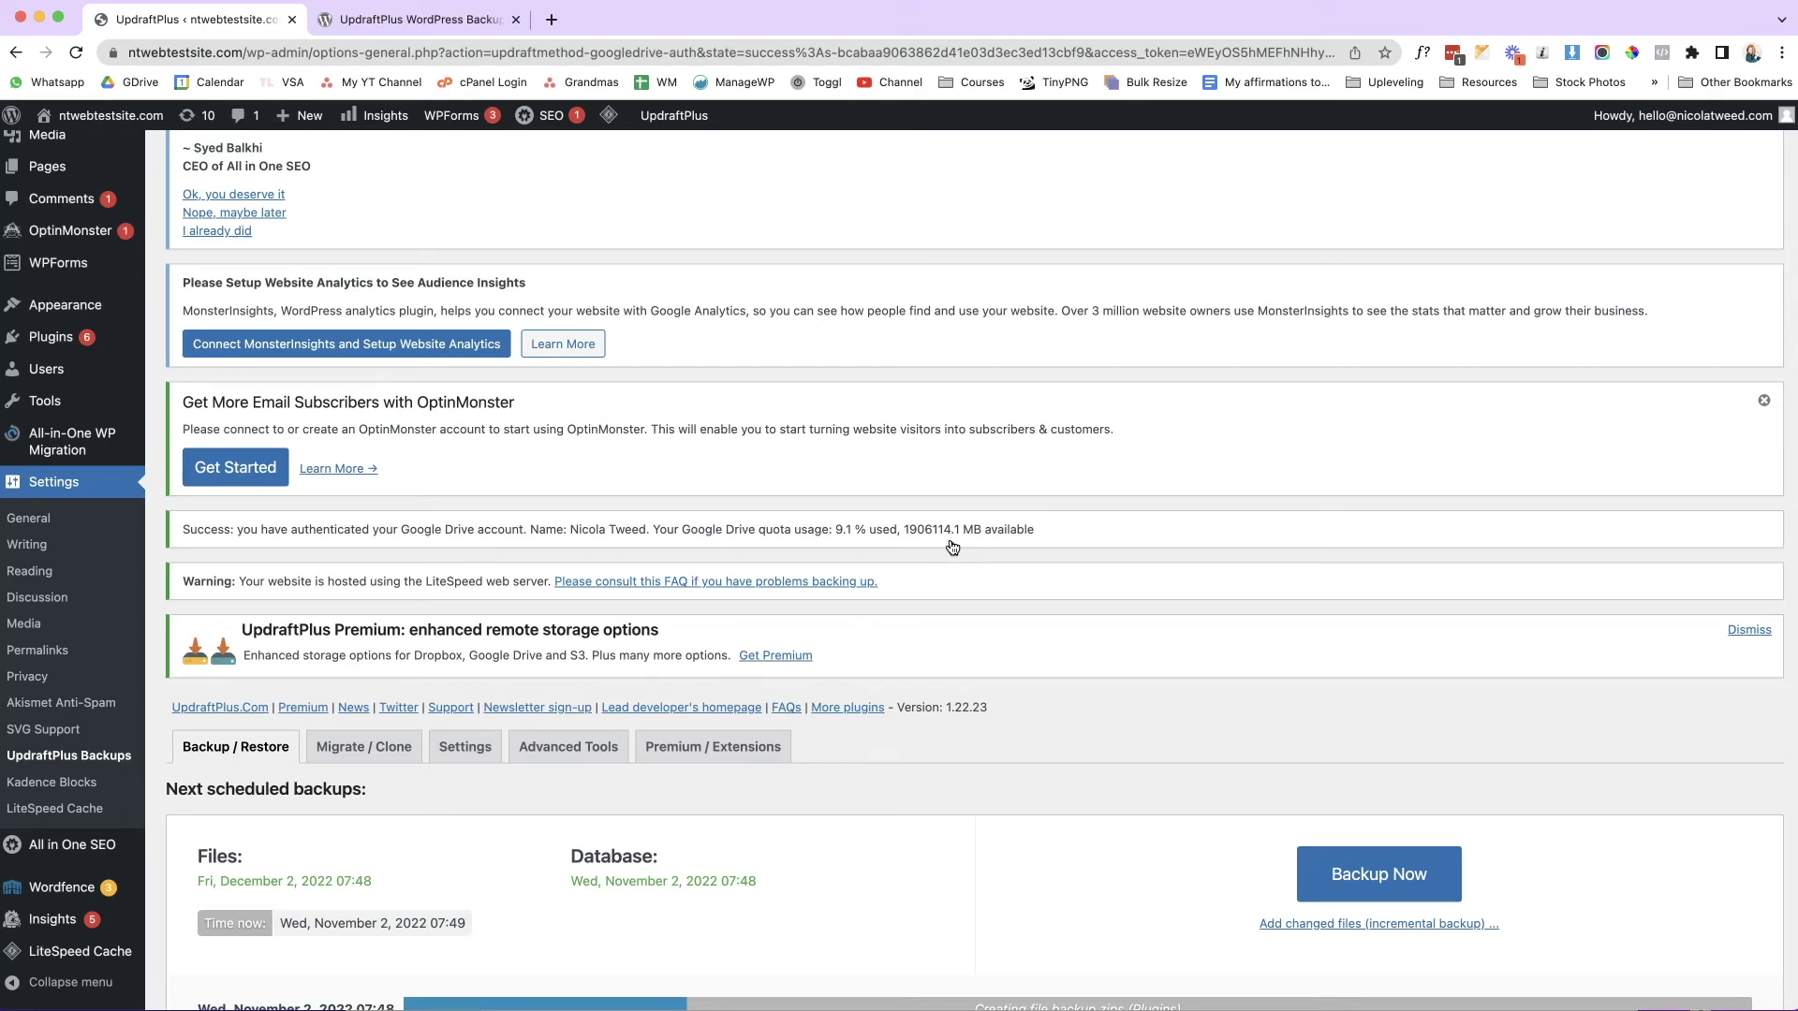
pyautogui.scroll(-2, 952, 547)
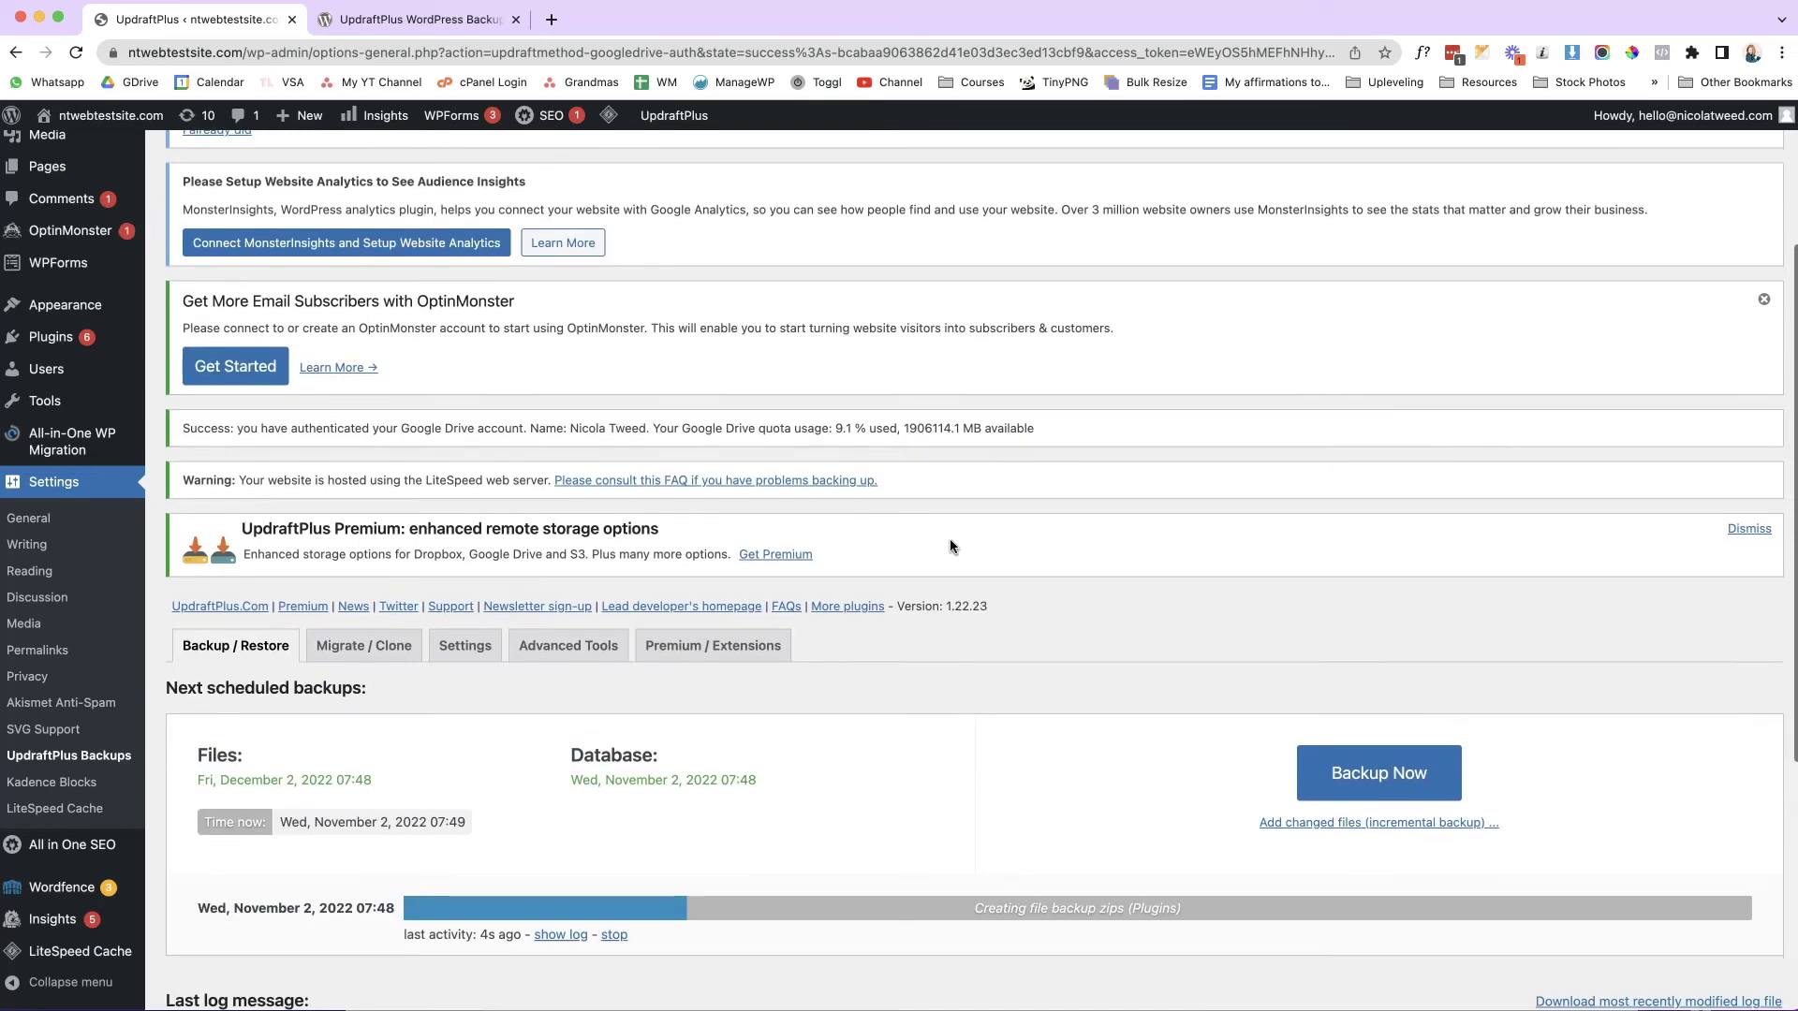
pyautogui.scroll(-1, 949, 547)
pyautogui.scroll(-3, 949, 542)
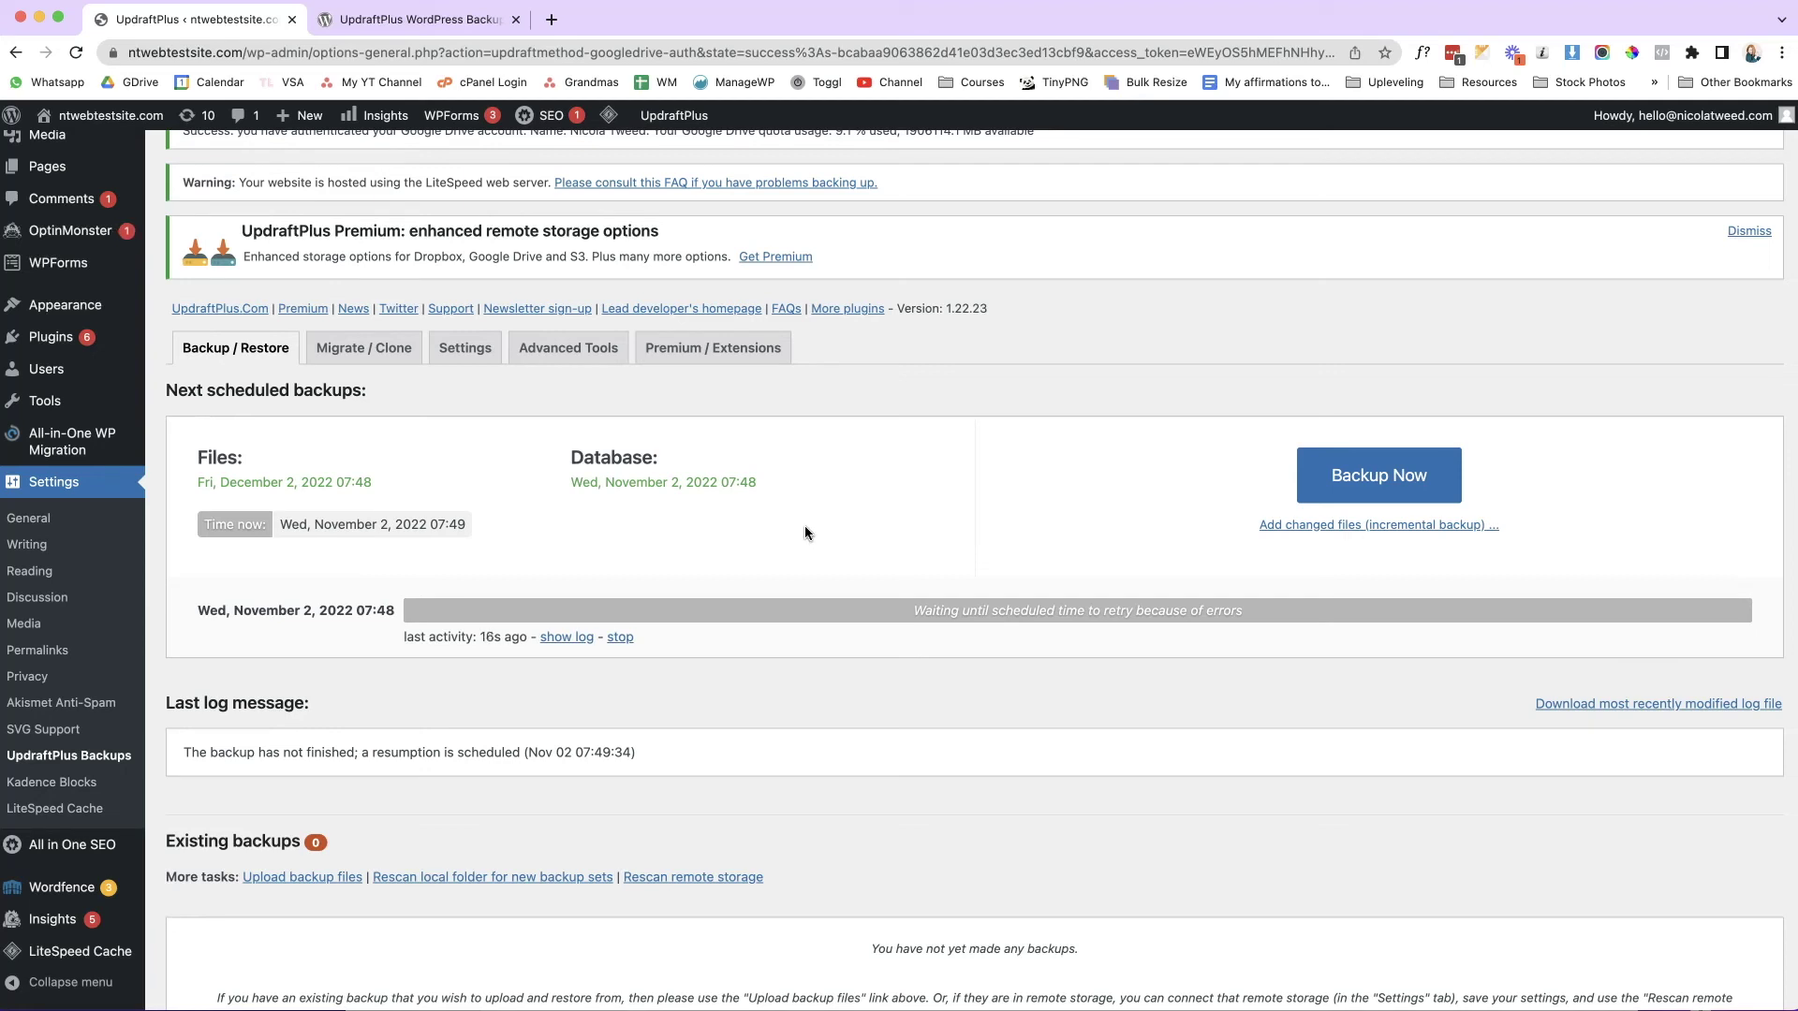
pyautogui.click(1077, 491)
pyautogui.moveTo(370, 486); pyautogui.dragTo(200, 488)
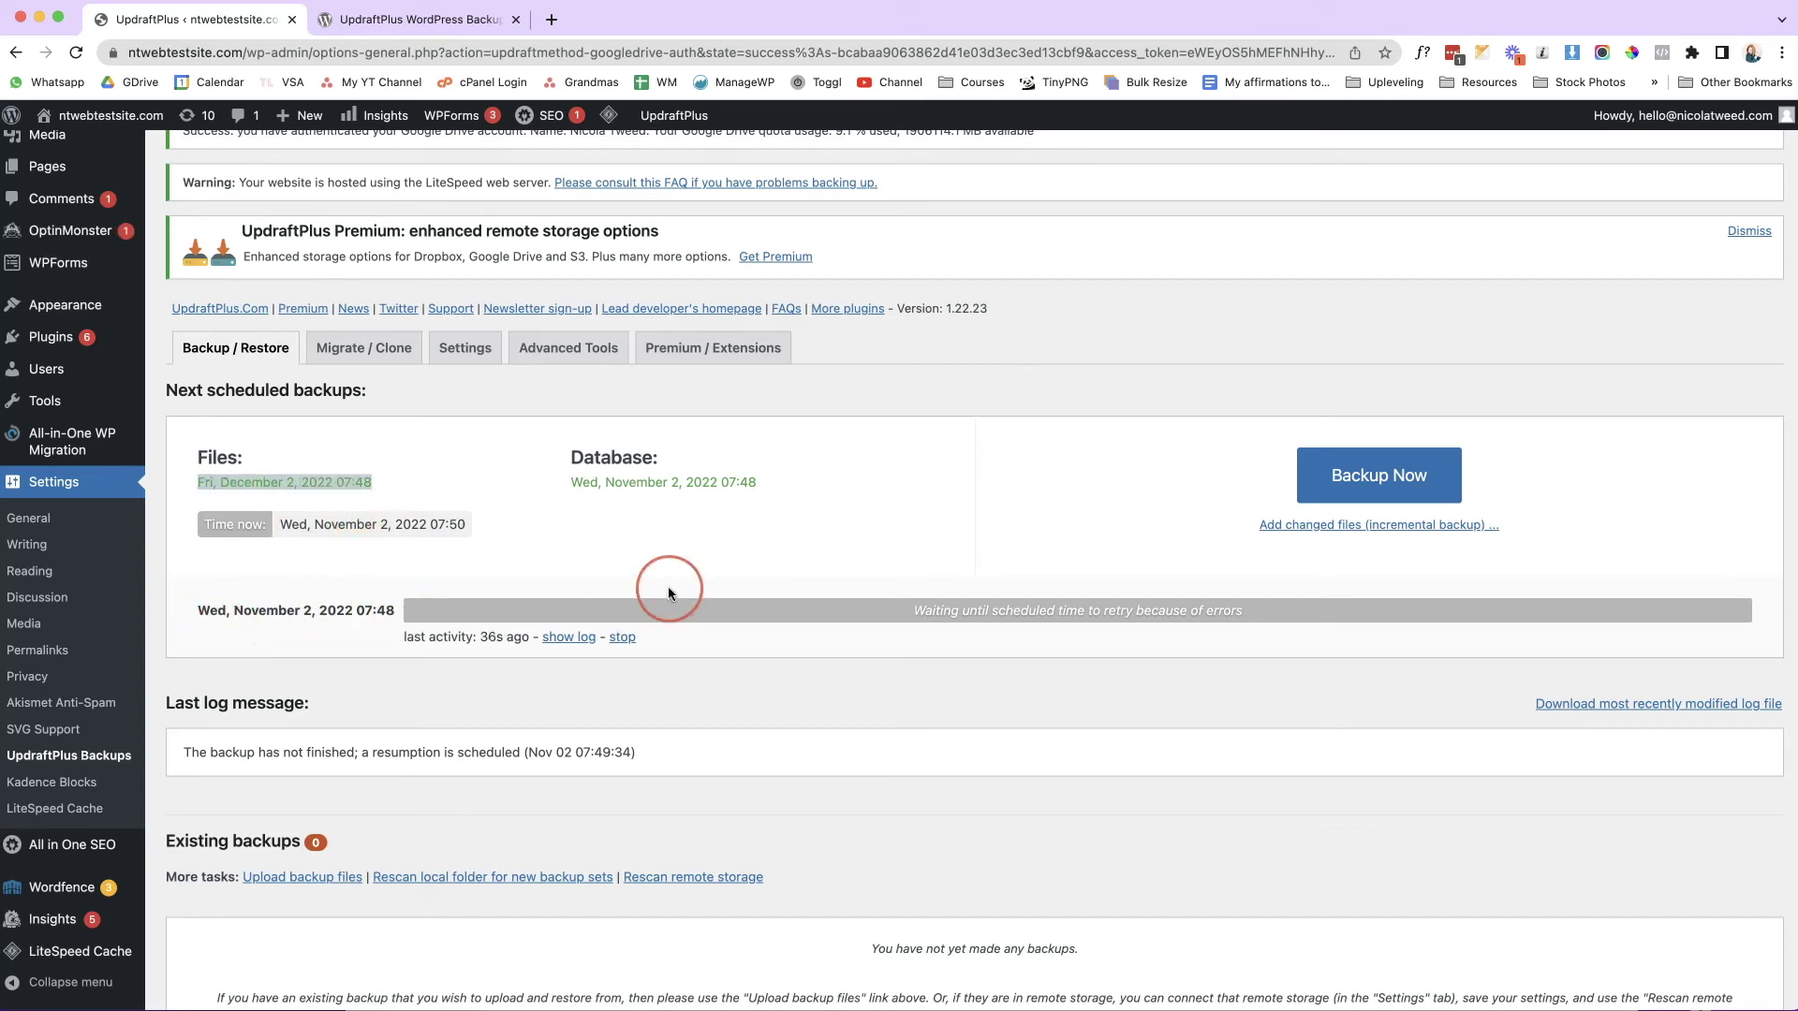